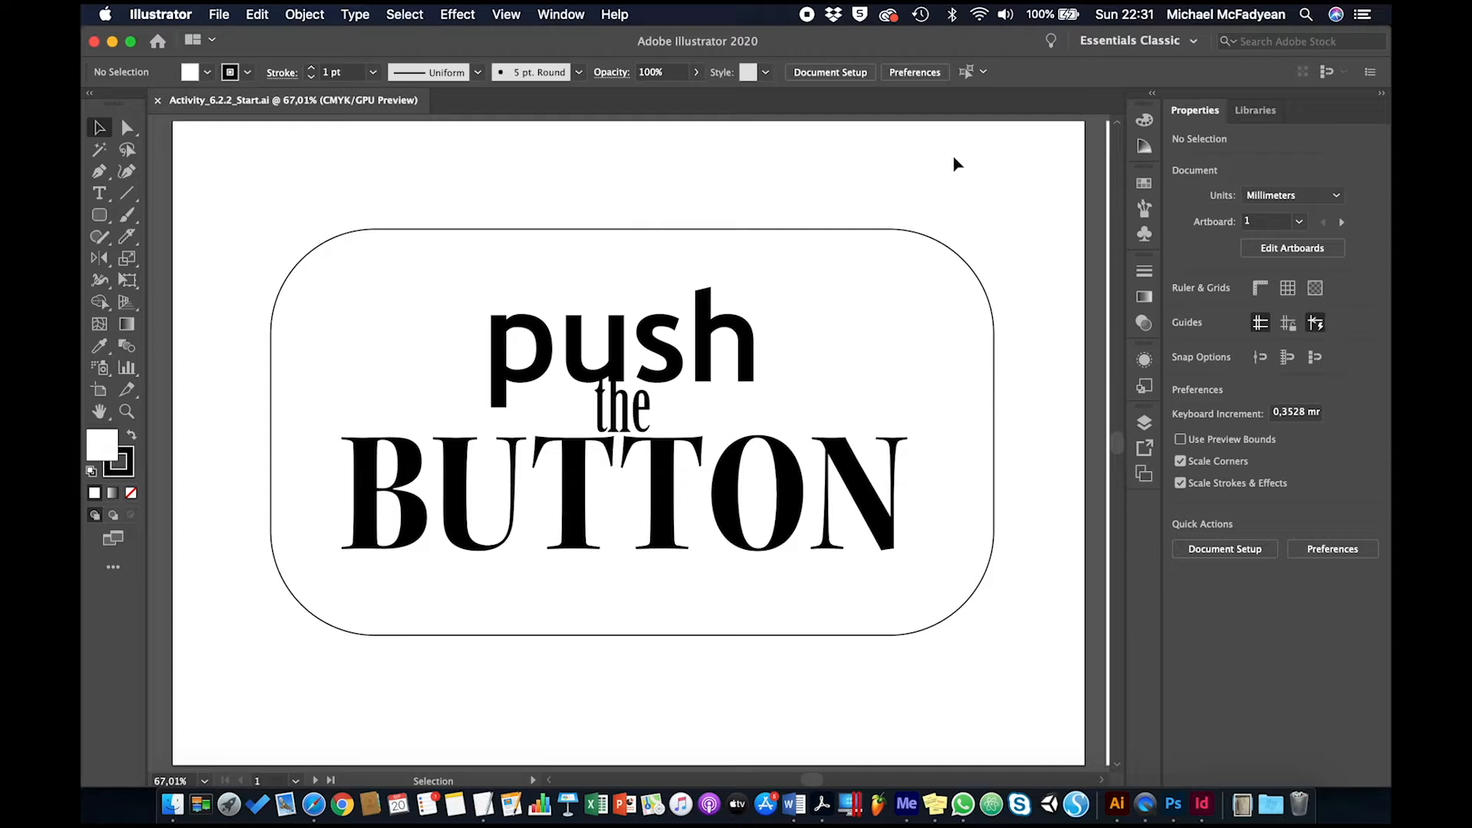
# Select the rounded rectangle behind the text and set its fill to the yellow swatch
pyautogui.click(965, 261)
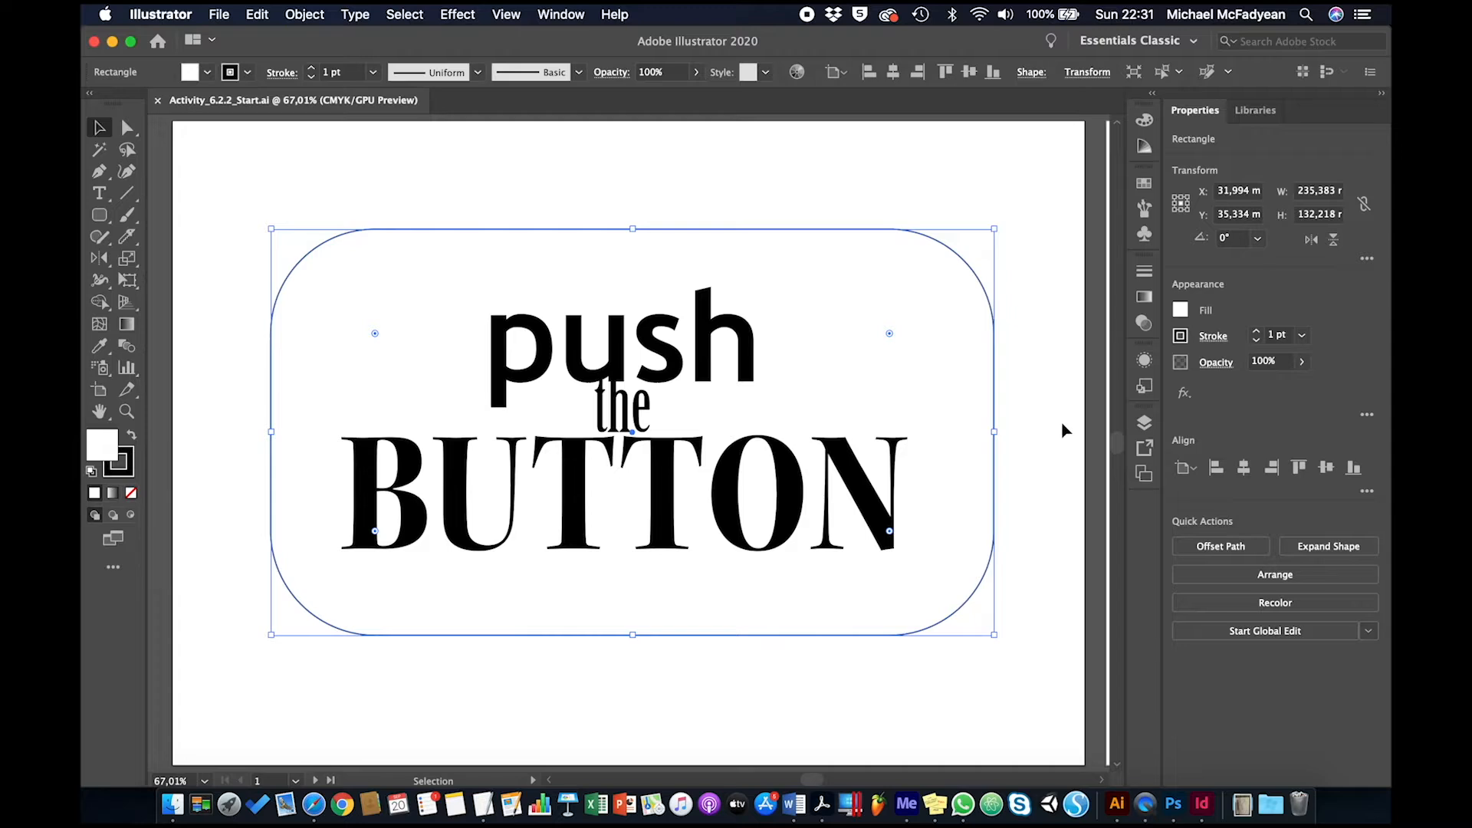
pyautogui.hscroll(2, 1063, 431)
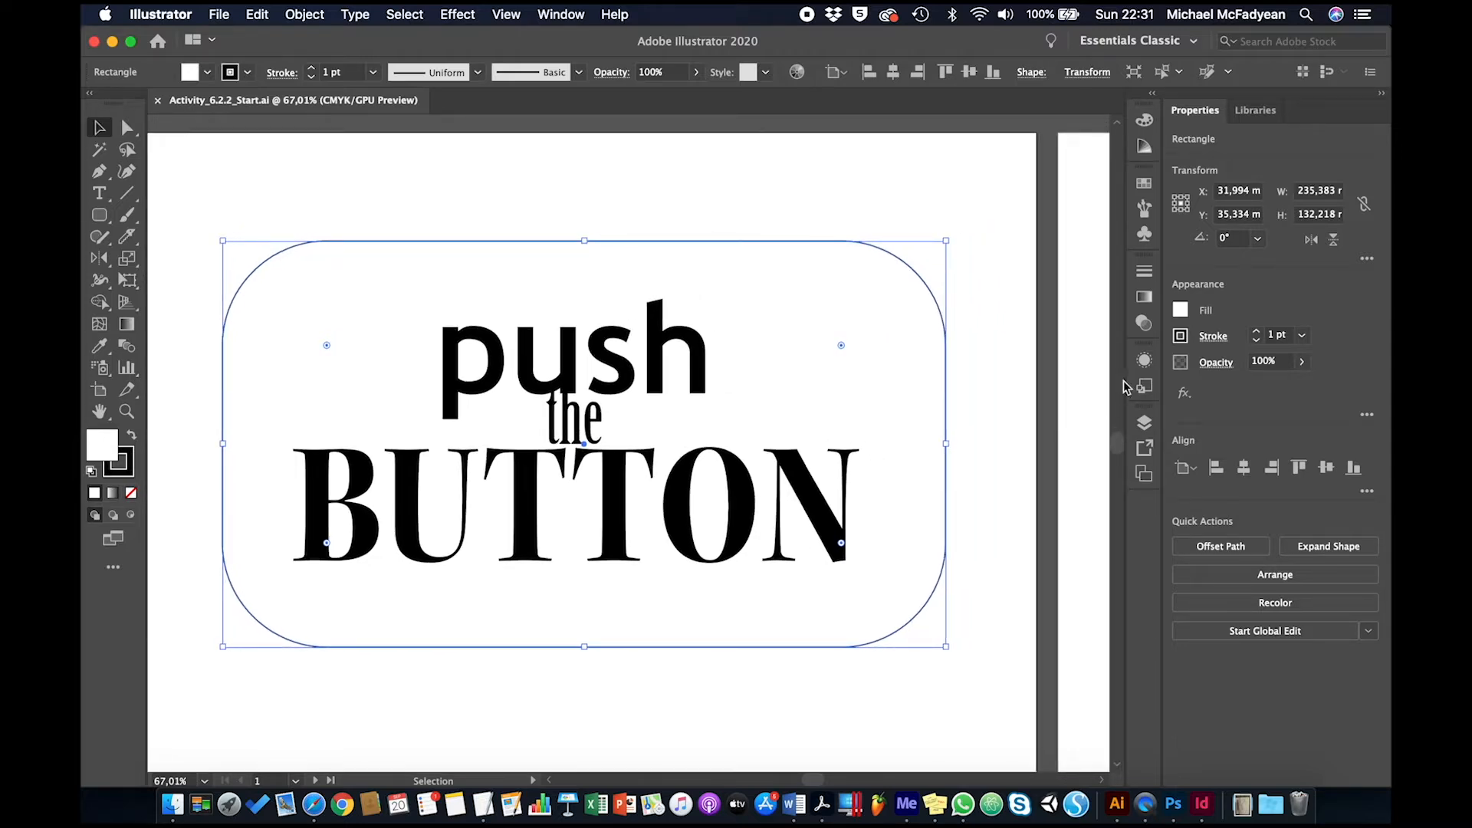
pyautogui.click(1145, 362)
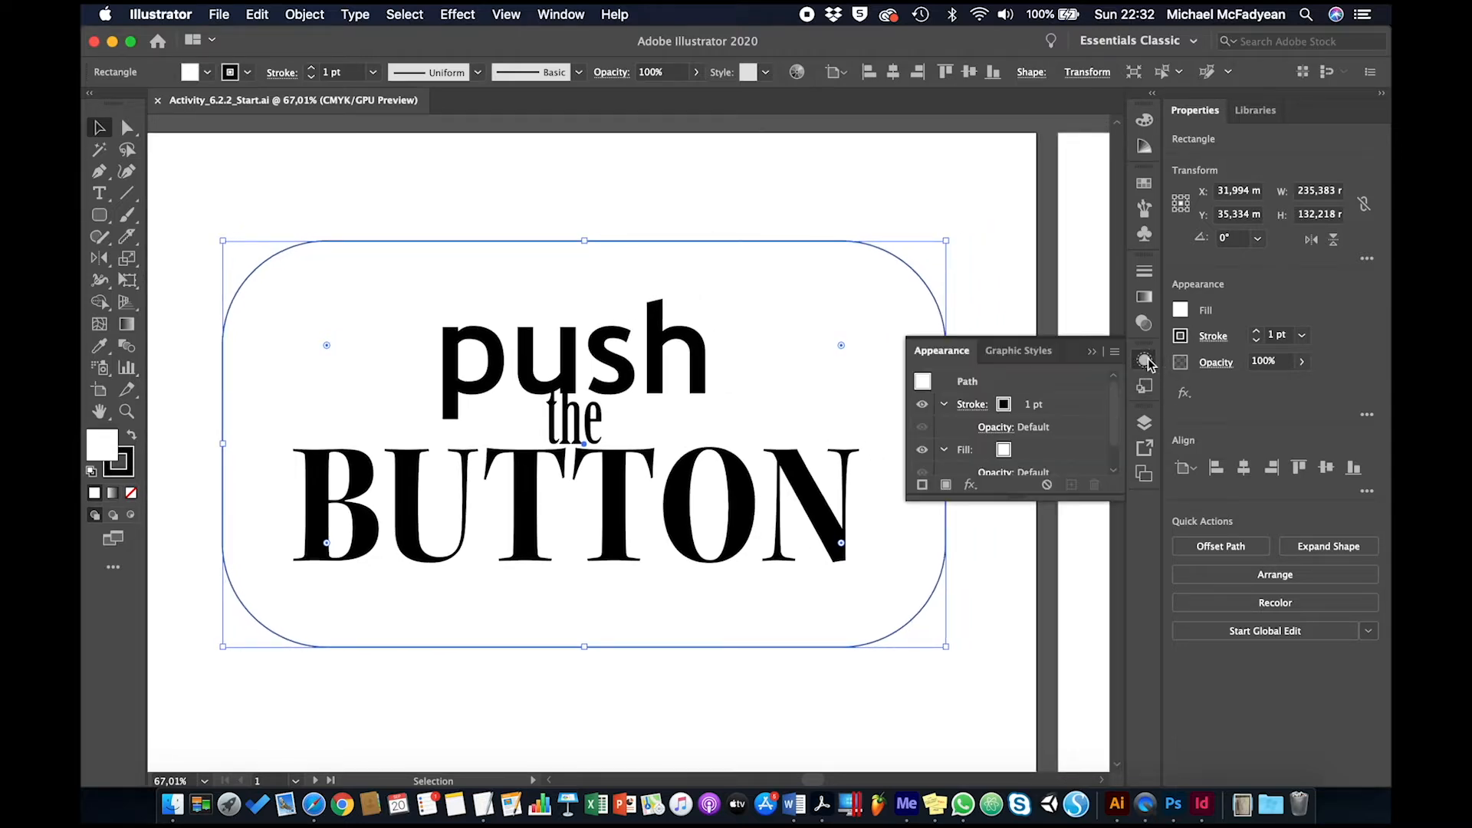
pyautogui.click(1003, 452)
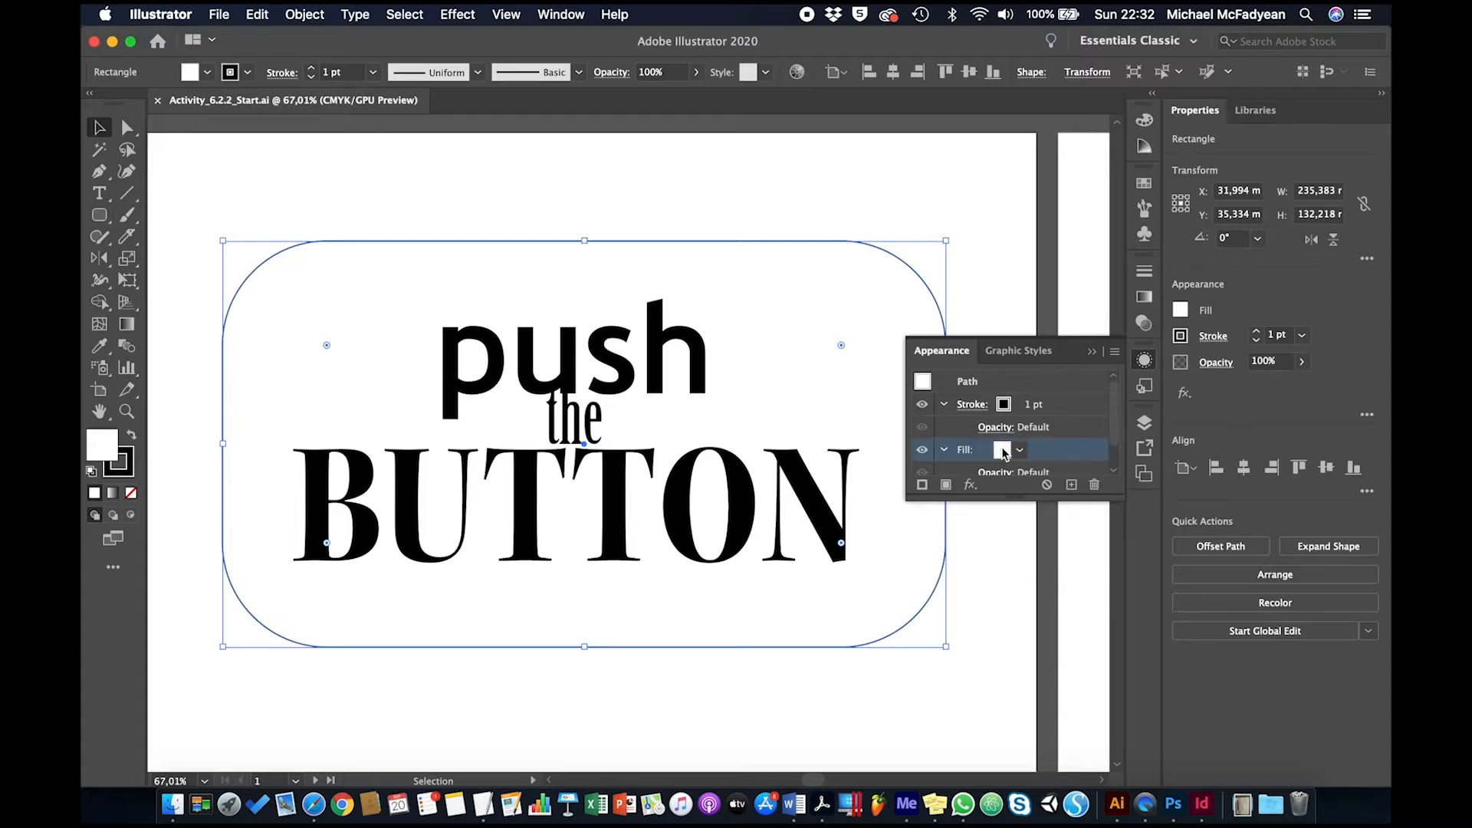
pyautogui.click(1020, 451)
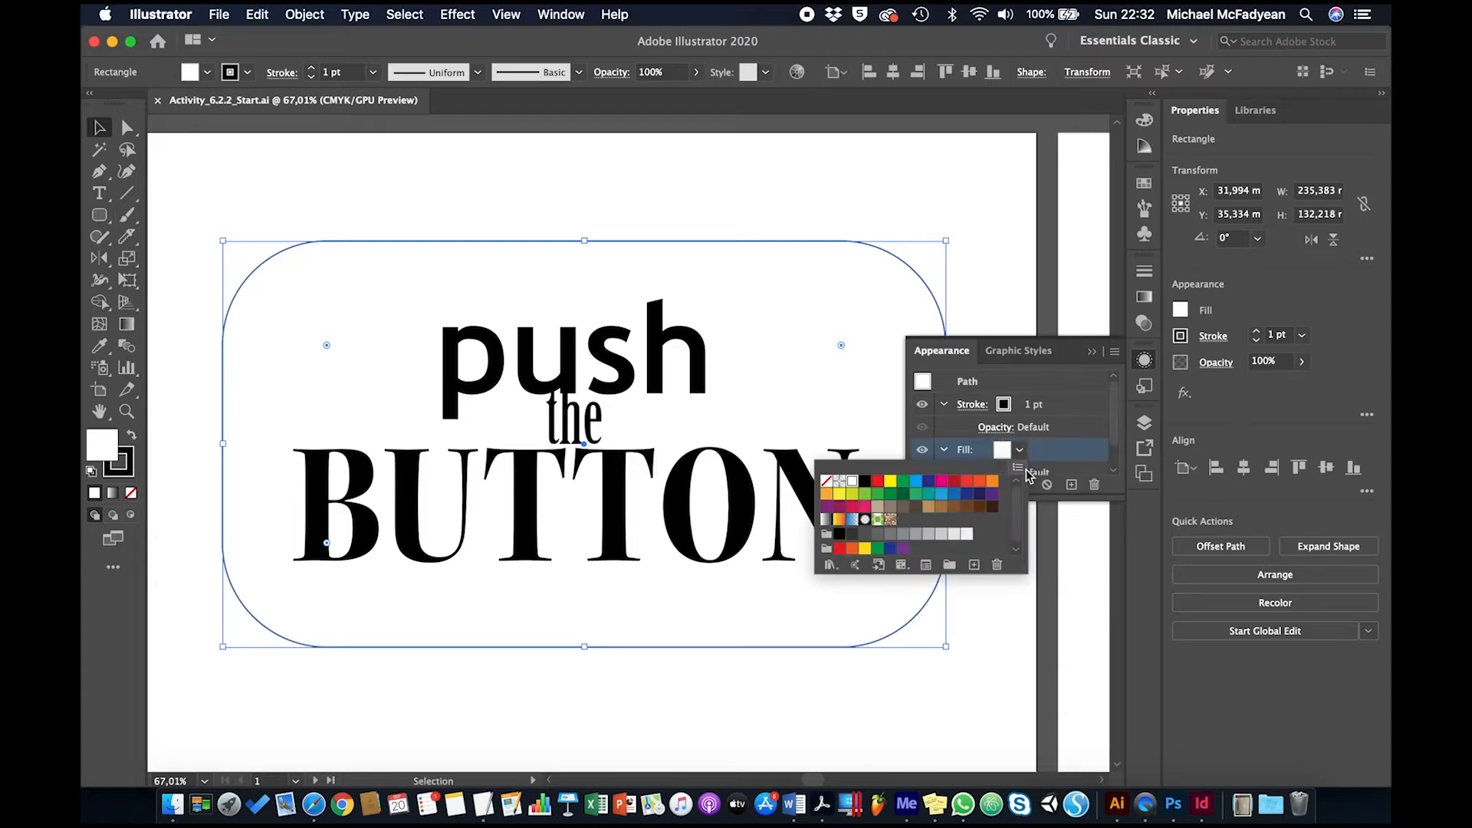
pyautogui.click(865, 549)
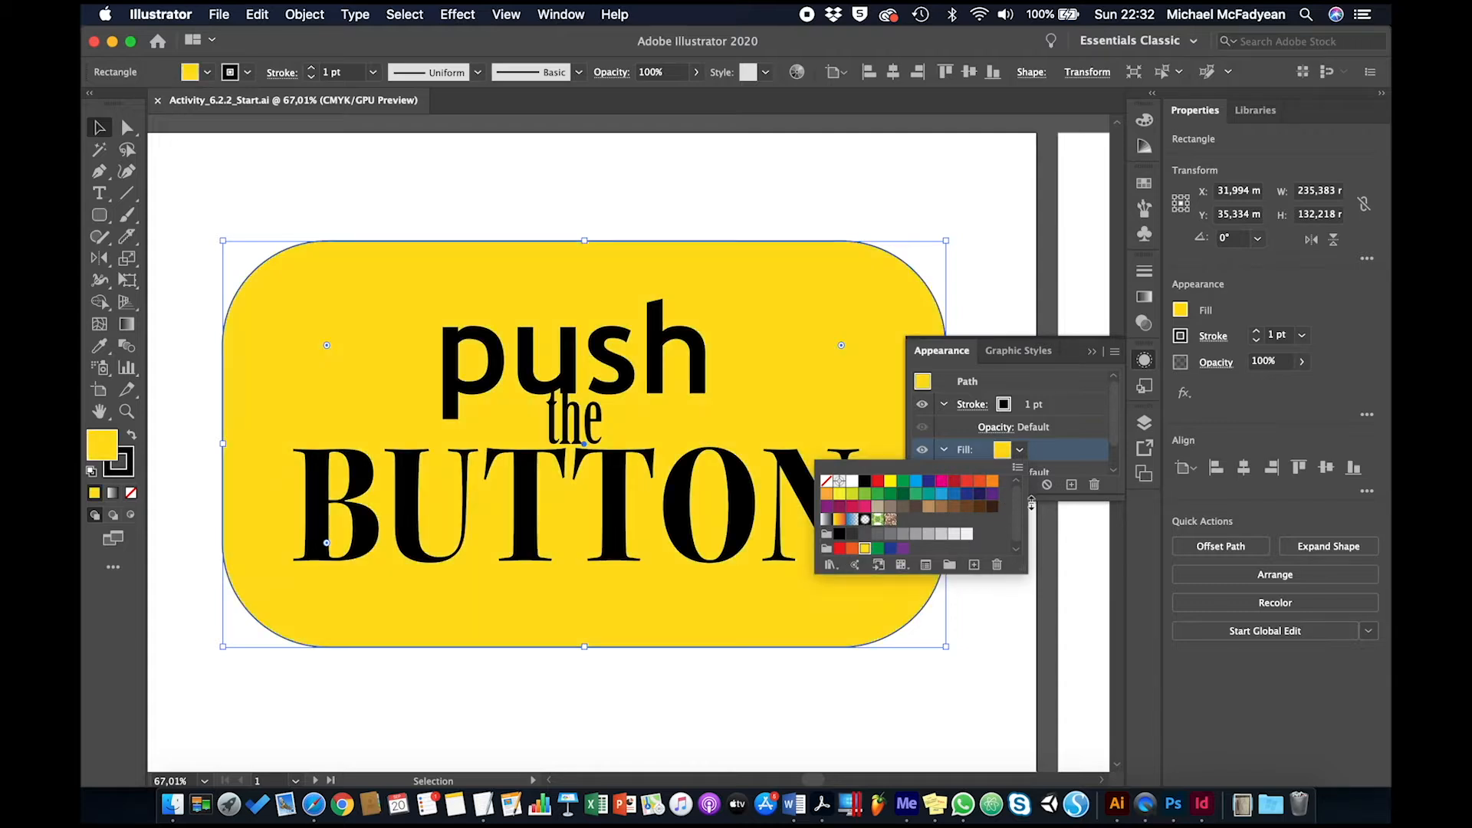
pyautogui.click(1048, 454)
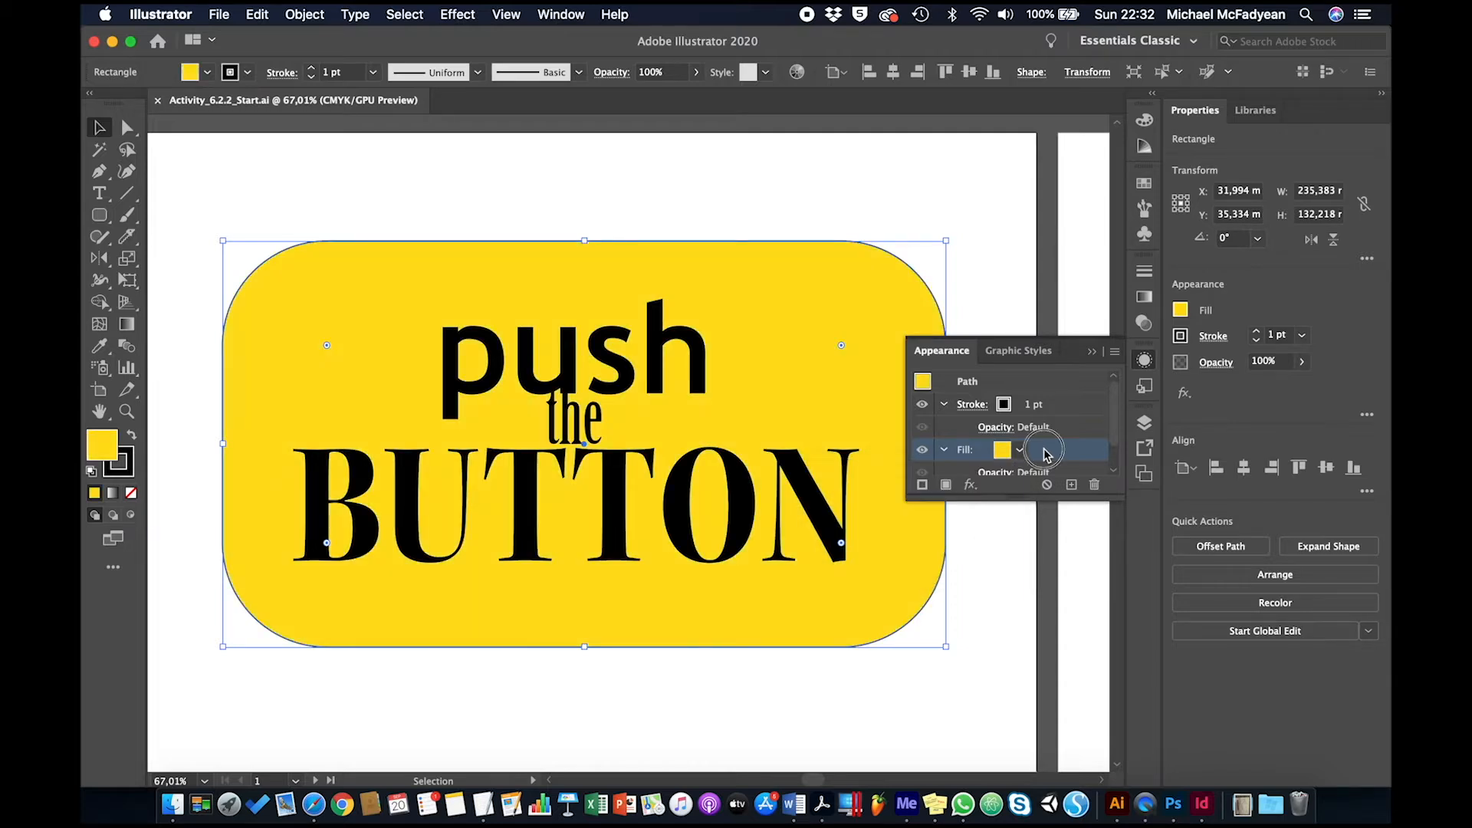
# Set the rounded rectangle's stroke to a medium blue swatch with a weight of 10 pt
pyautogui.click(1007, 407)
pyautogui.click(1019, 406)
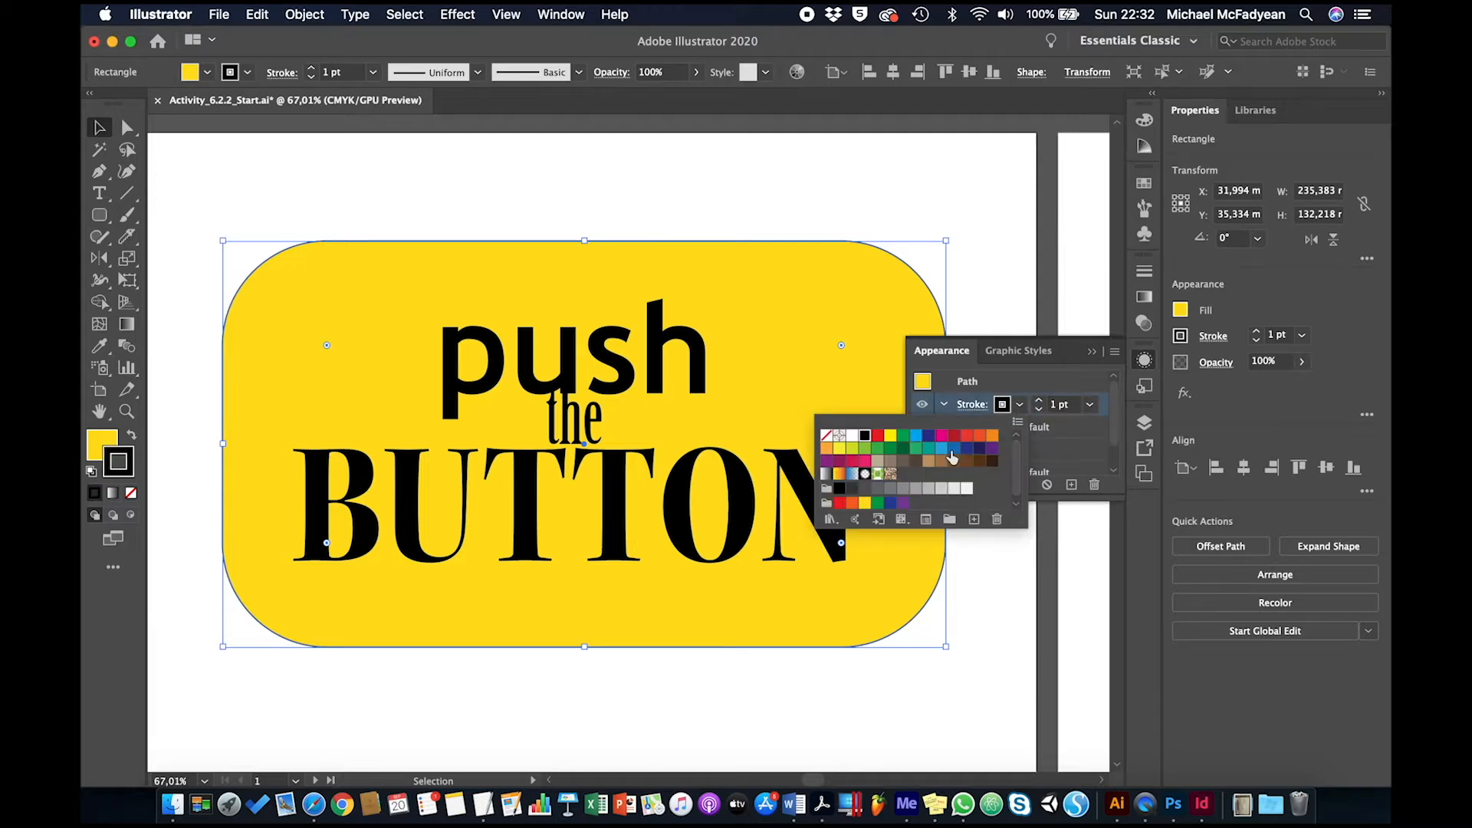
pyautogui.click(951, 457)
pyautogui.click(1039, 401)
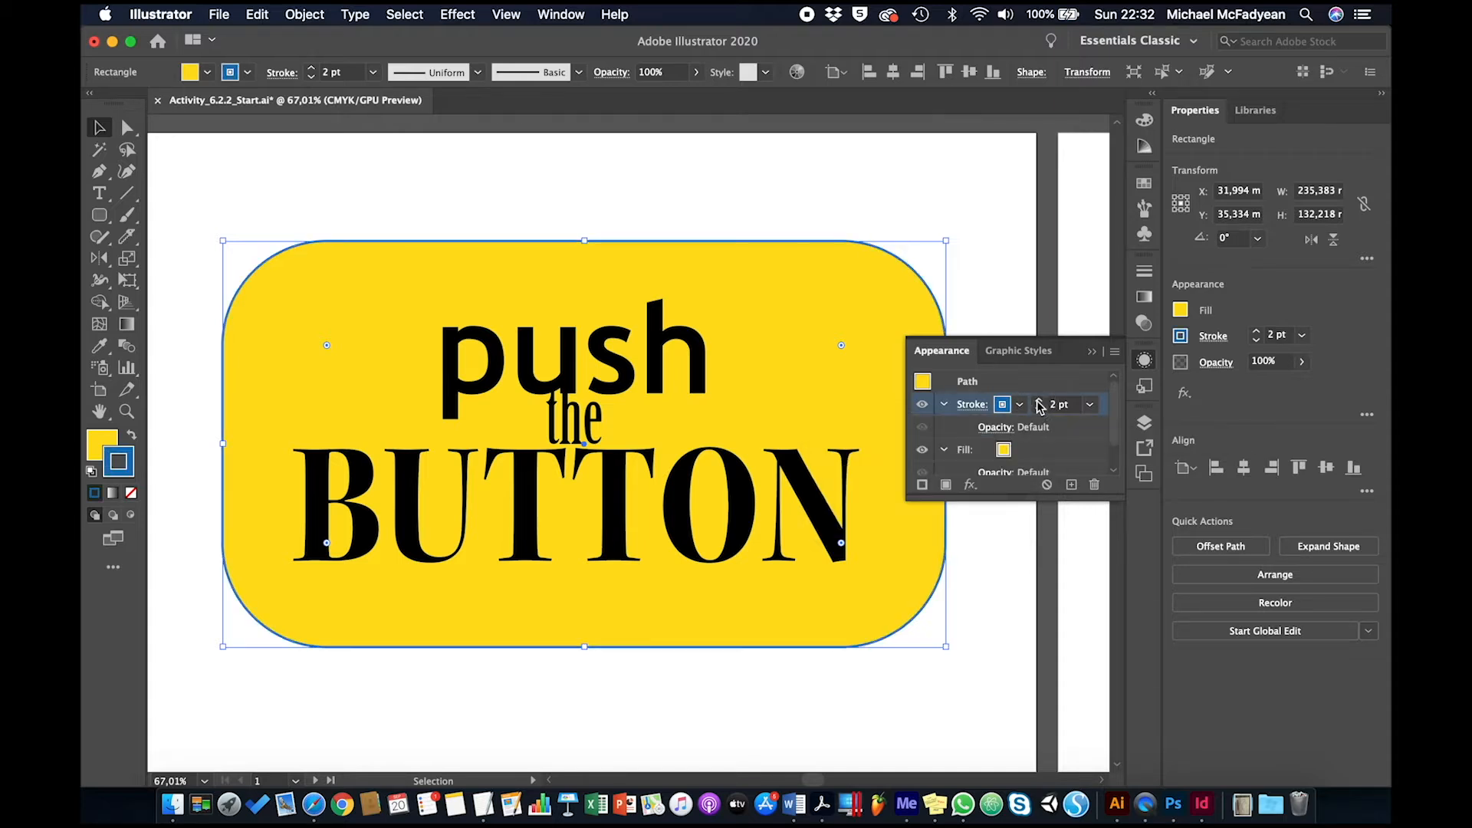
pyautogui.click(1039, 401)
pyautogui.click(1039, 401)
pyautogui.click(1039, 401)
pyautogui.click(1039, 401)
pyautogui.click(1039, 401)
pyautogui.click(1039, 401)
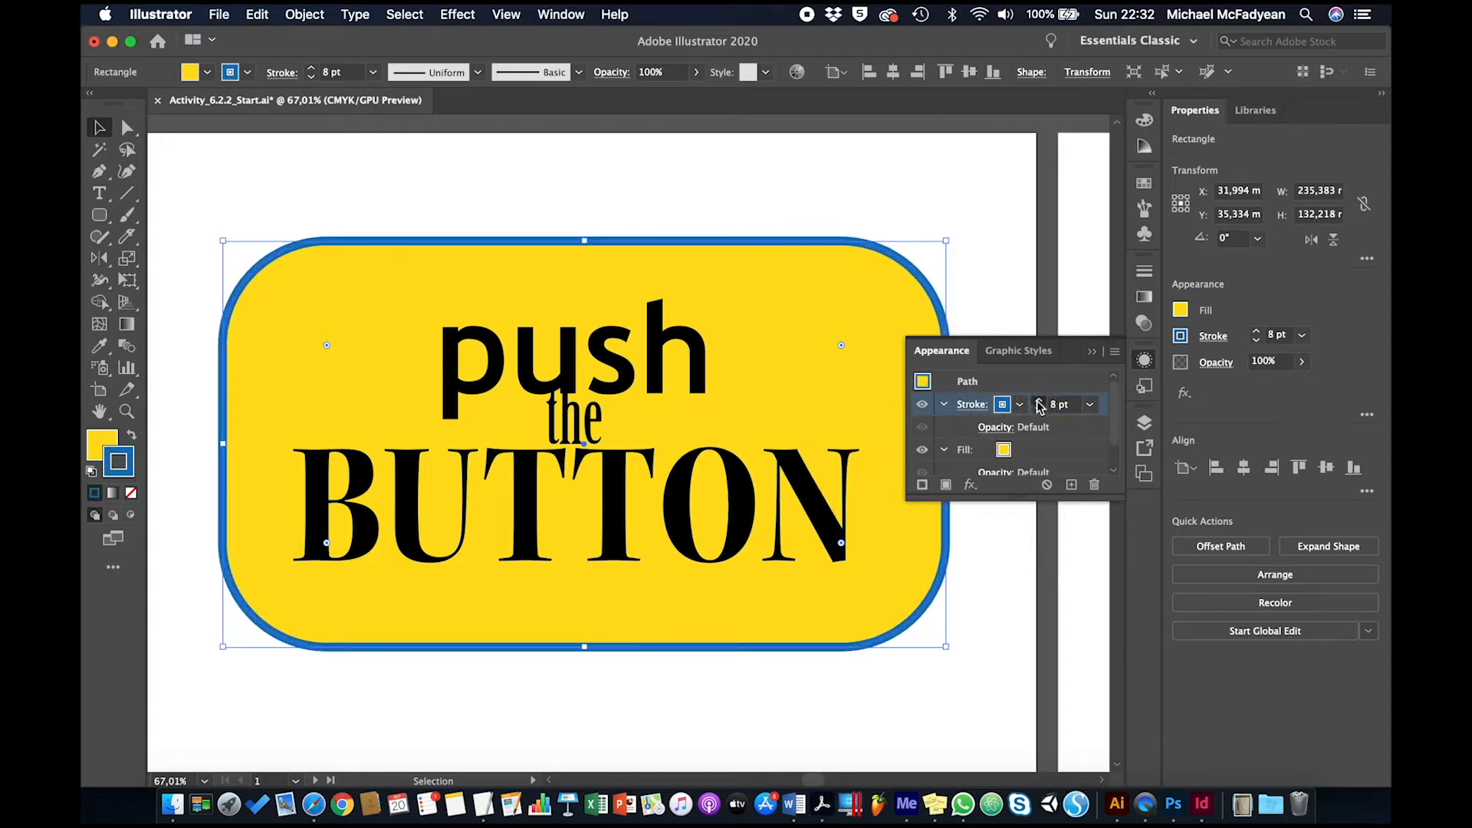
pyautogui.click(1039, 401)
pyautogui.click(1039, 401)
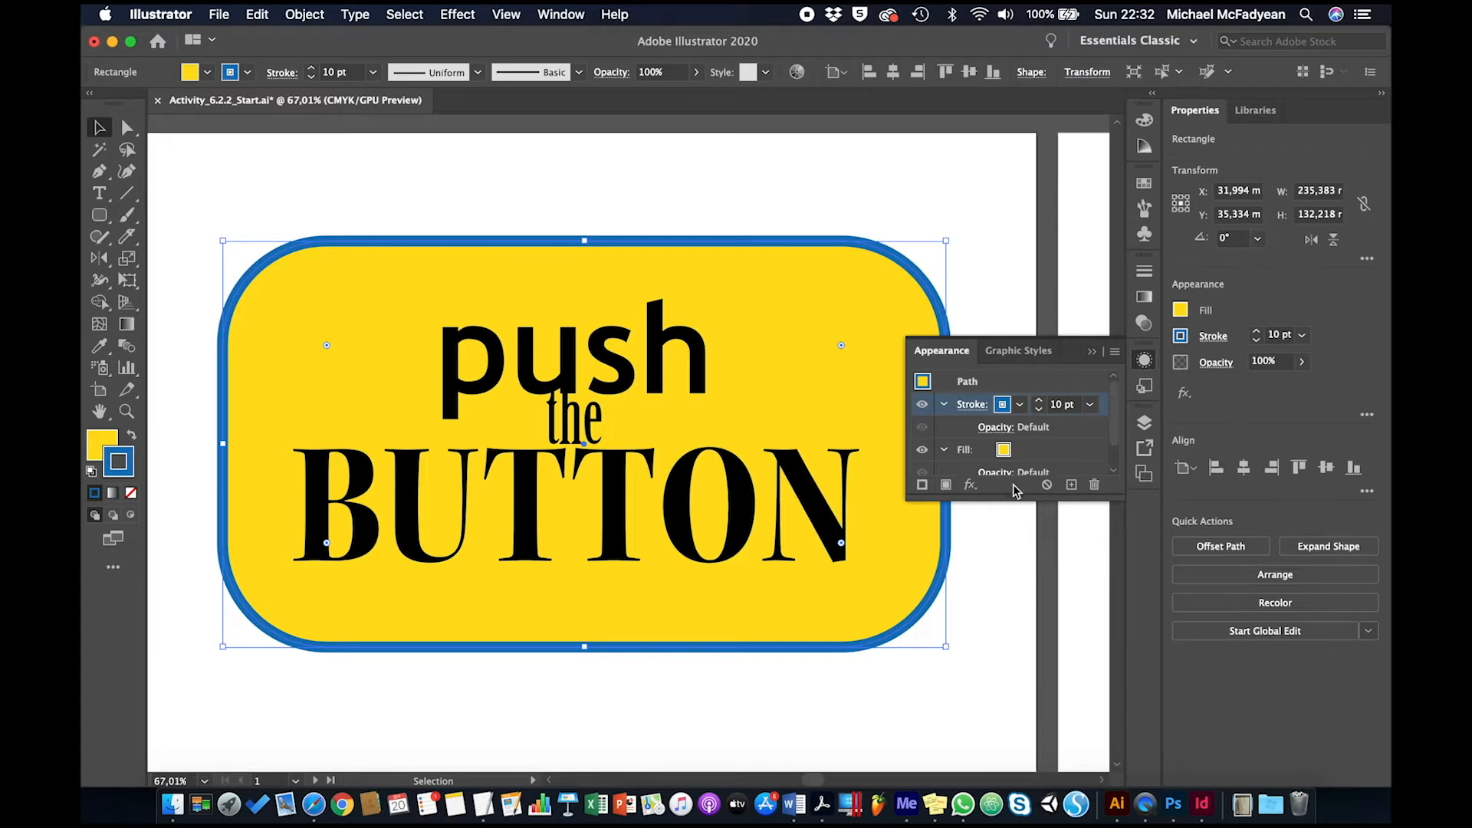
# Add a second stroke above the blue one and make it yellow with a weight of 3 pt
pyautogui.click(922, 484)
pyautogui.moveTo(1023, 499); pyautogui.dragTo(1028, 684)
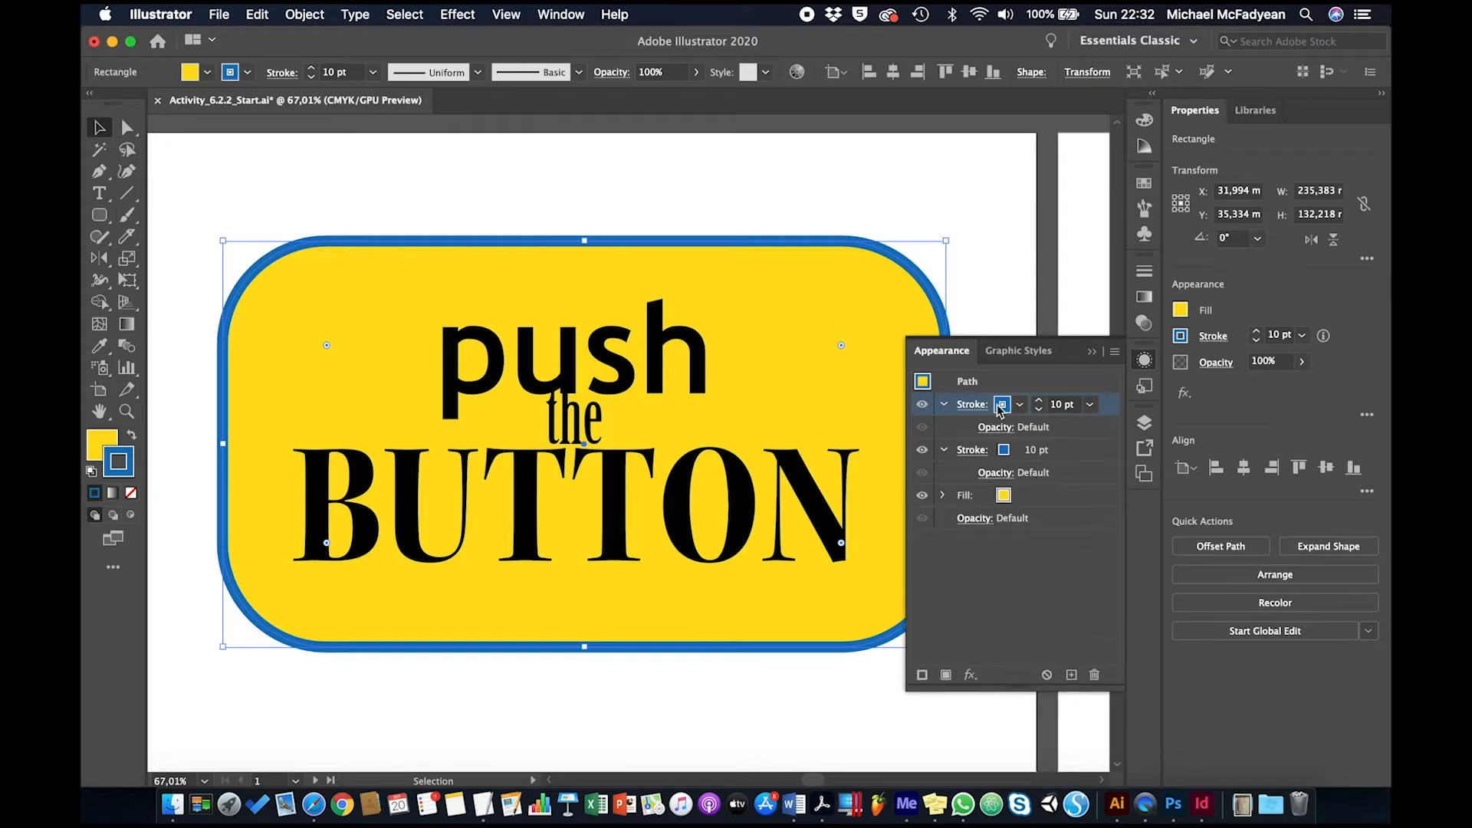
pyautogui.click(1020, 406)
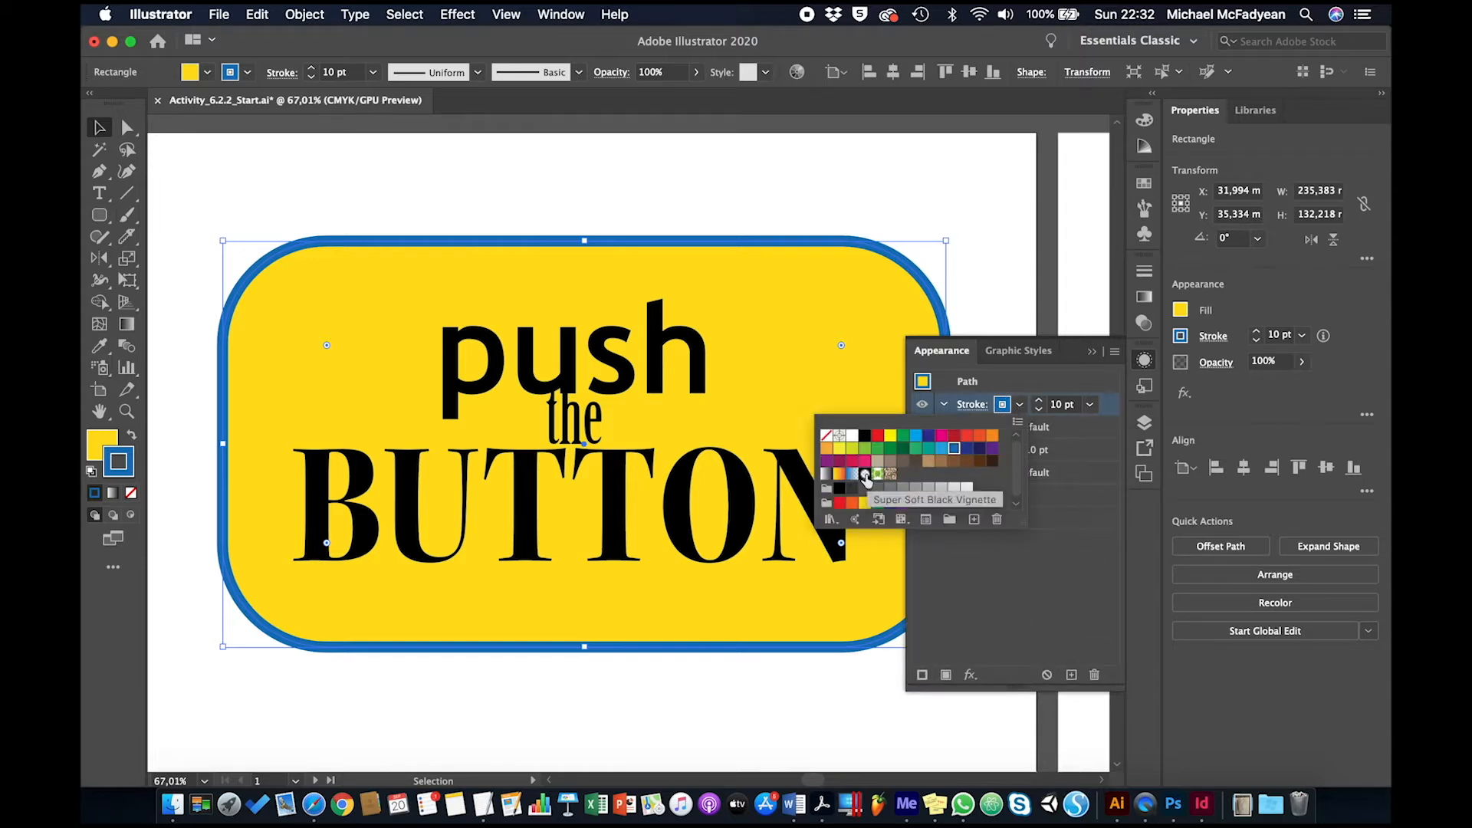
pyautogui.click(865, 502)
pyautogui.click(1039, 409)
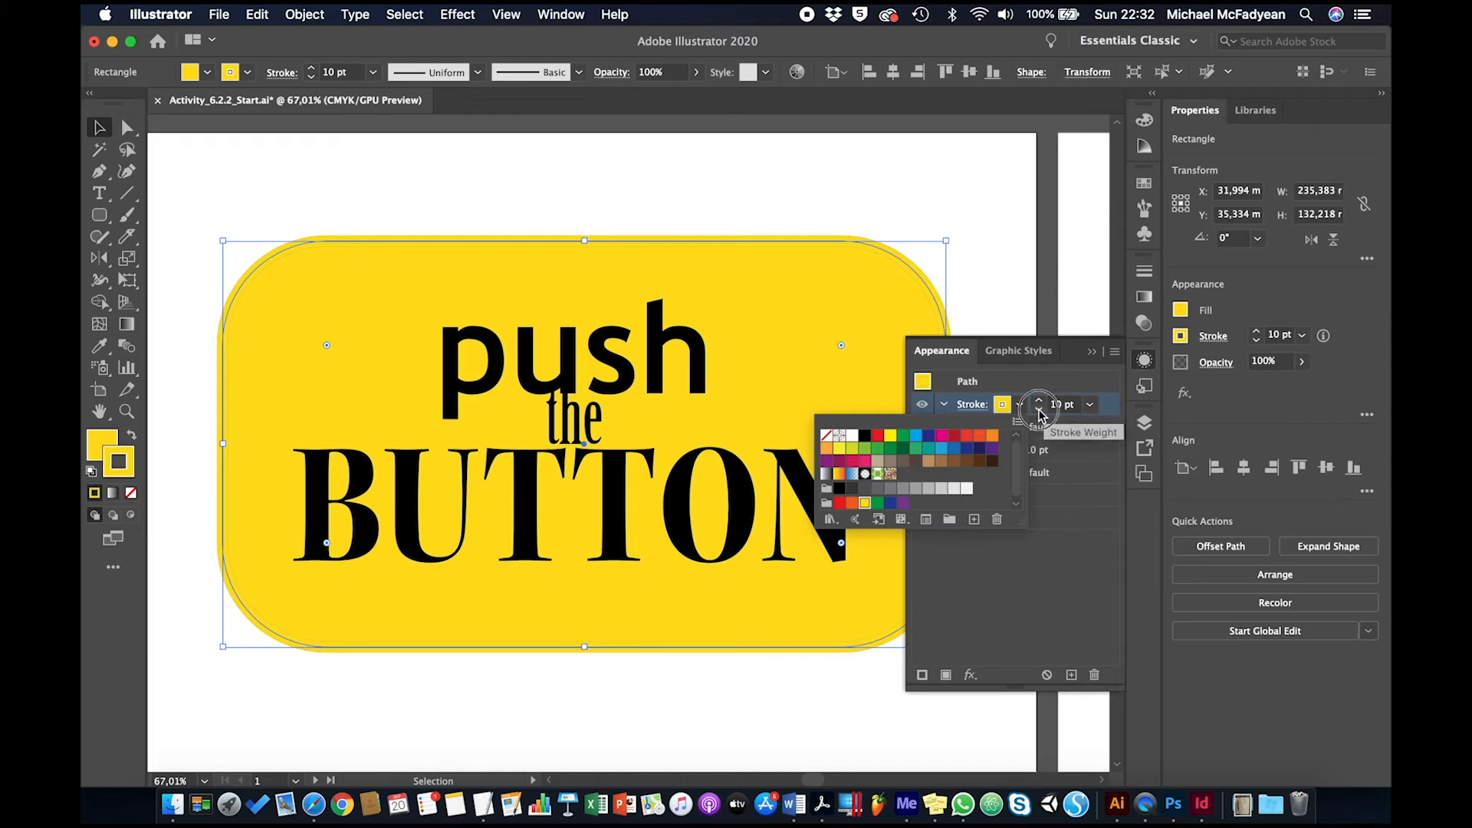
pyautogui.click(1039, 409)
pyautogui.click(1039, 409)
pyautogui.click(1039, 409)
pyautogui.click(1039, 410)
pyautogui.click(1039, 410)
pyautogui.click(1039, 409)
pyautogui.click(1039, 409)
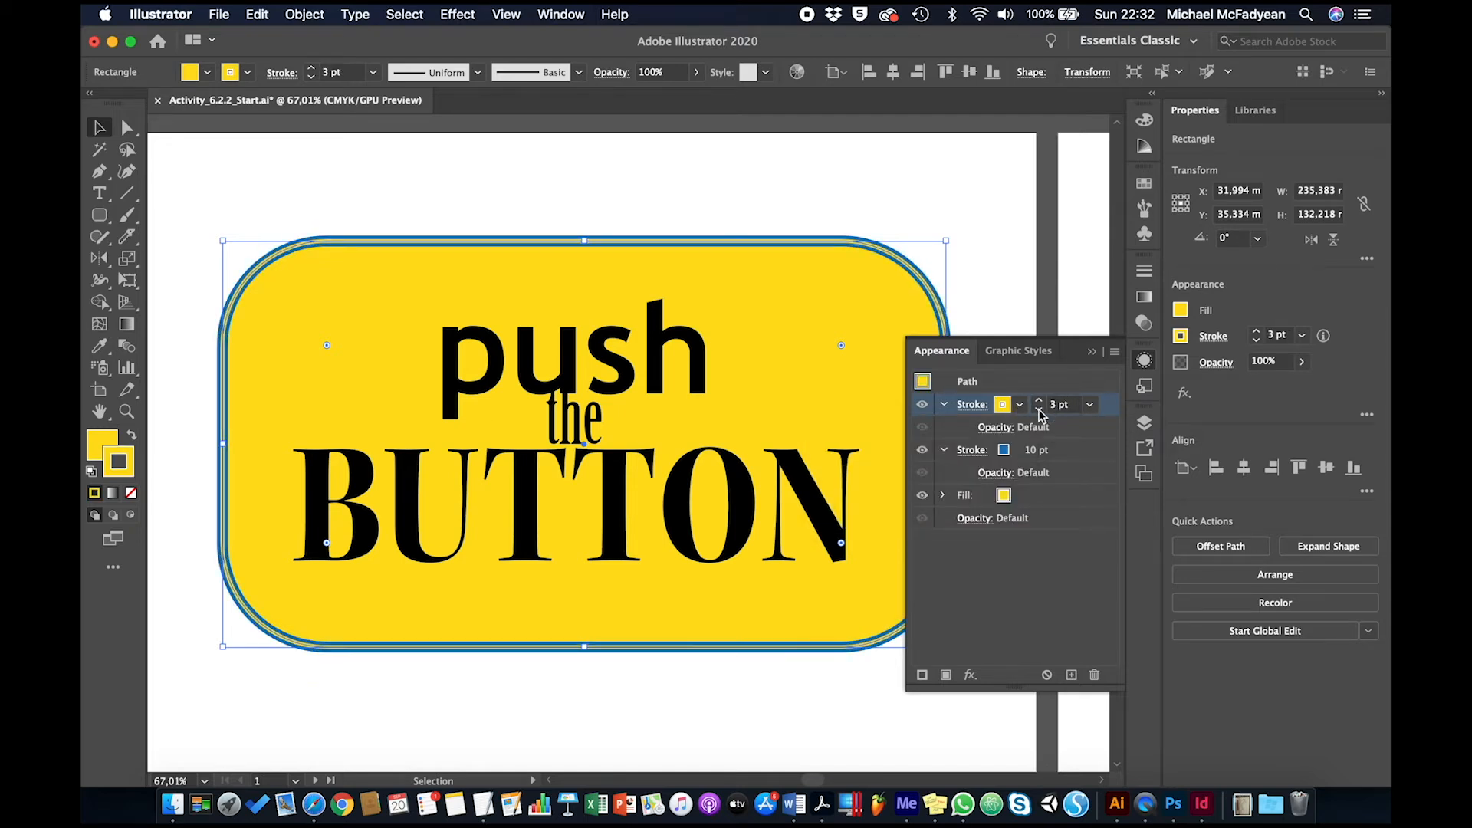
# Check the border with the rectangle deselected, then reselect it and set the yellow stroke's weight to 2 pt
pyautogui.click(967, 278)
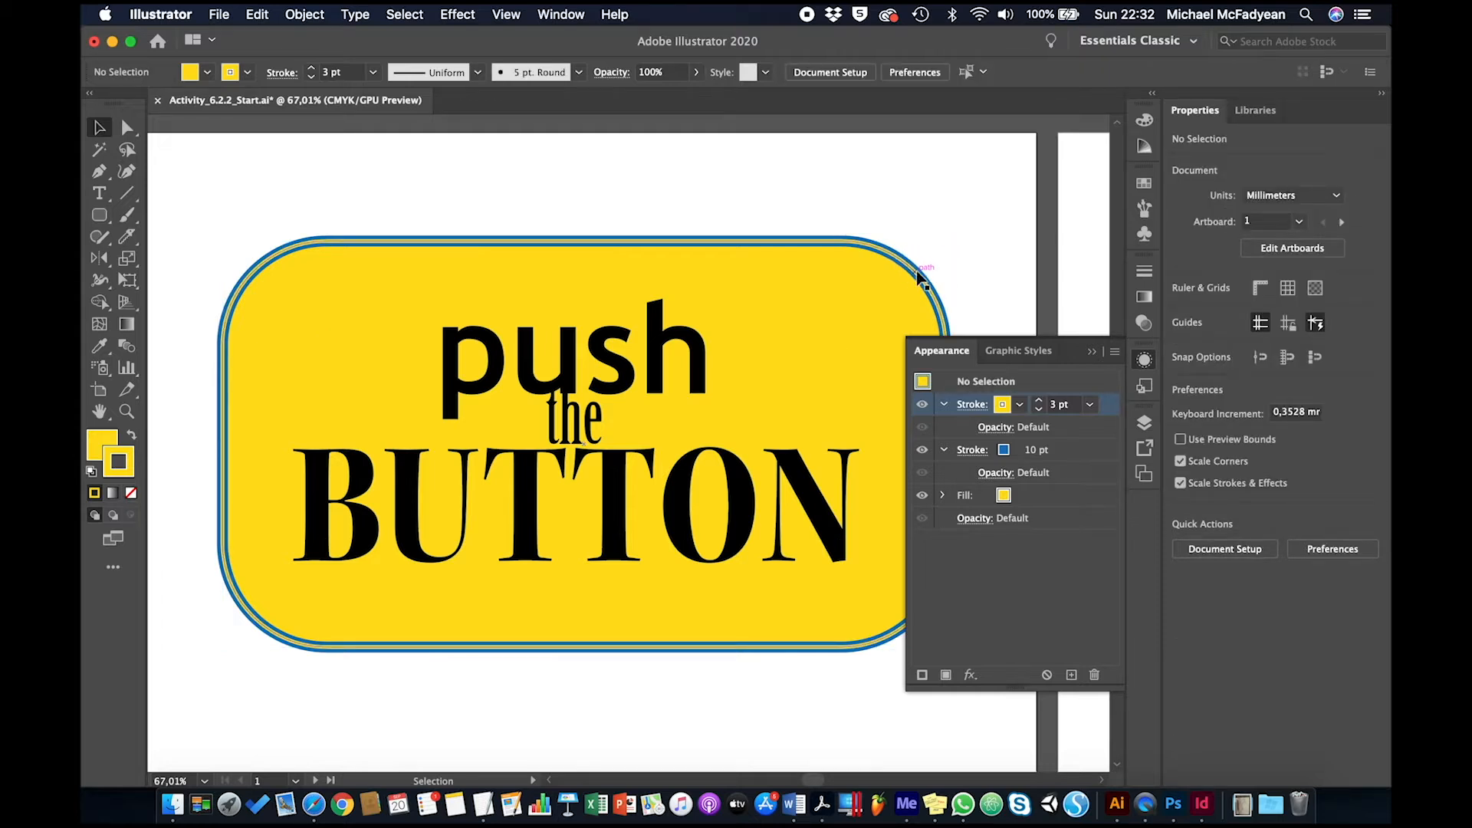
pyautogui.click(882, 314)
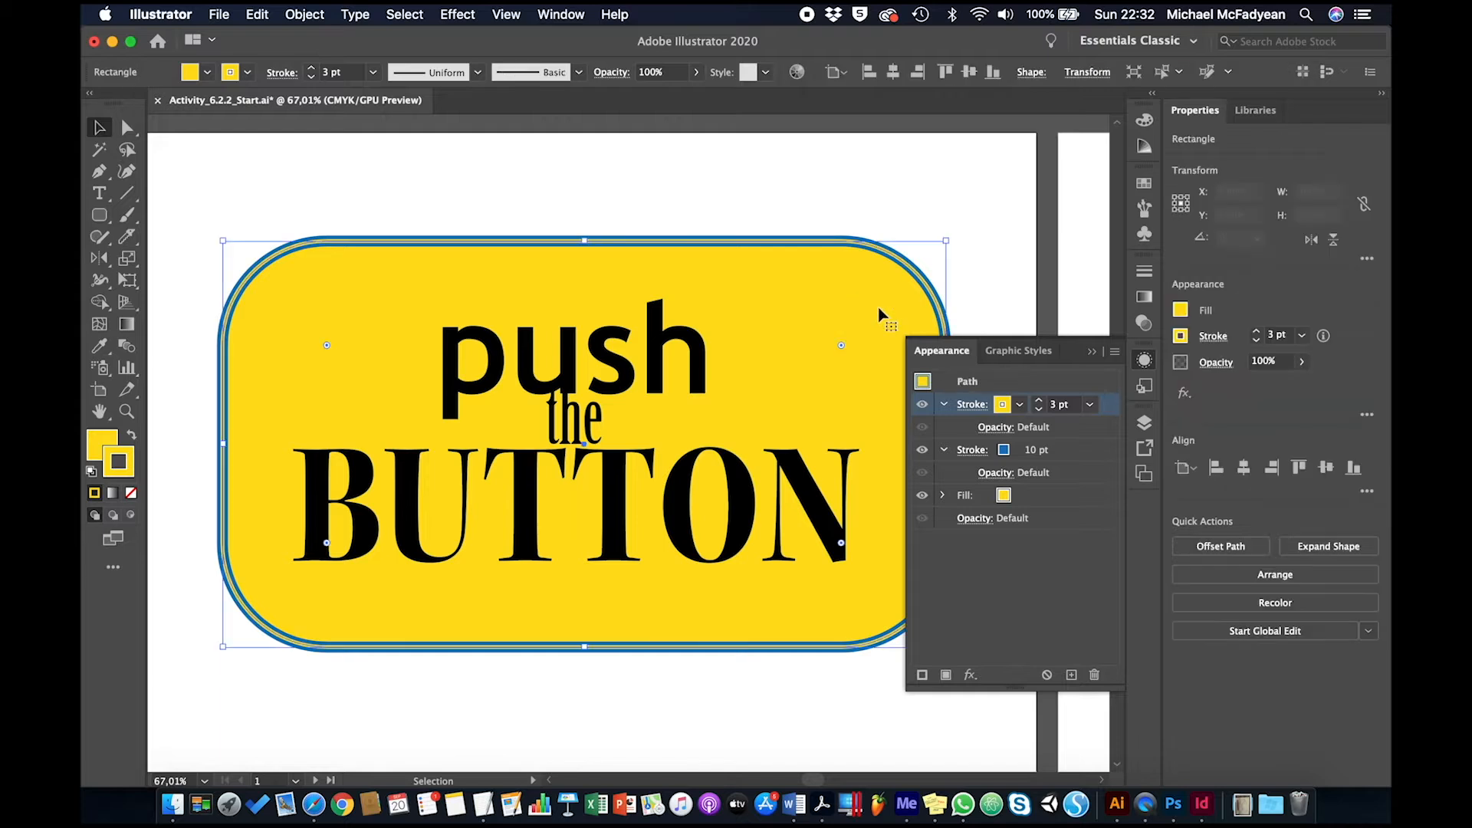
pyautogui.click(1038, 410)
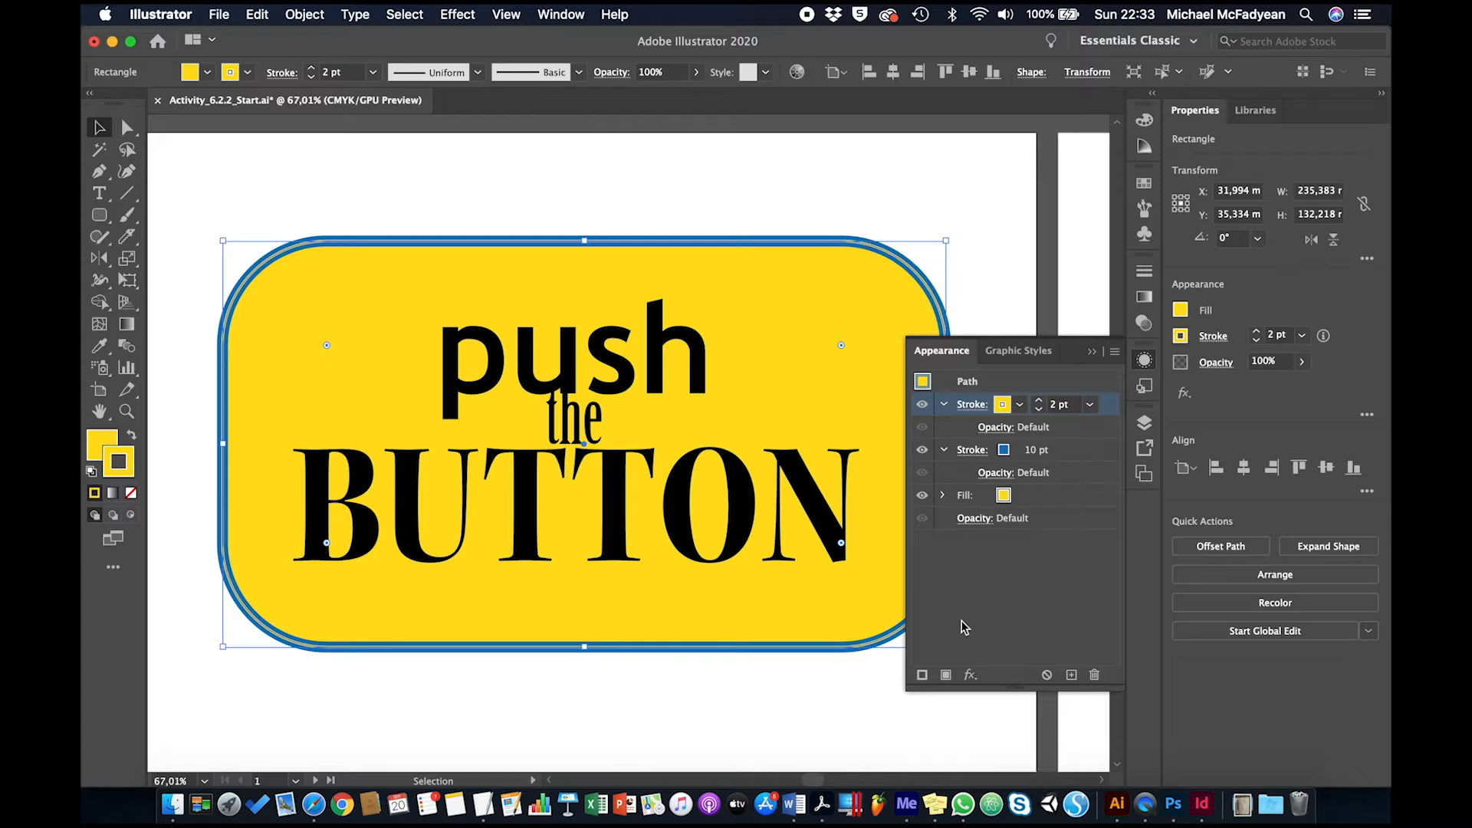
# Add a third stroke on top of the rectangle's appearance and color it dark blue
pyautogui.click(923, 679)
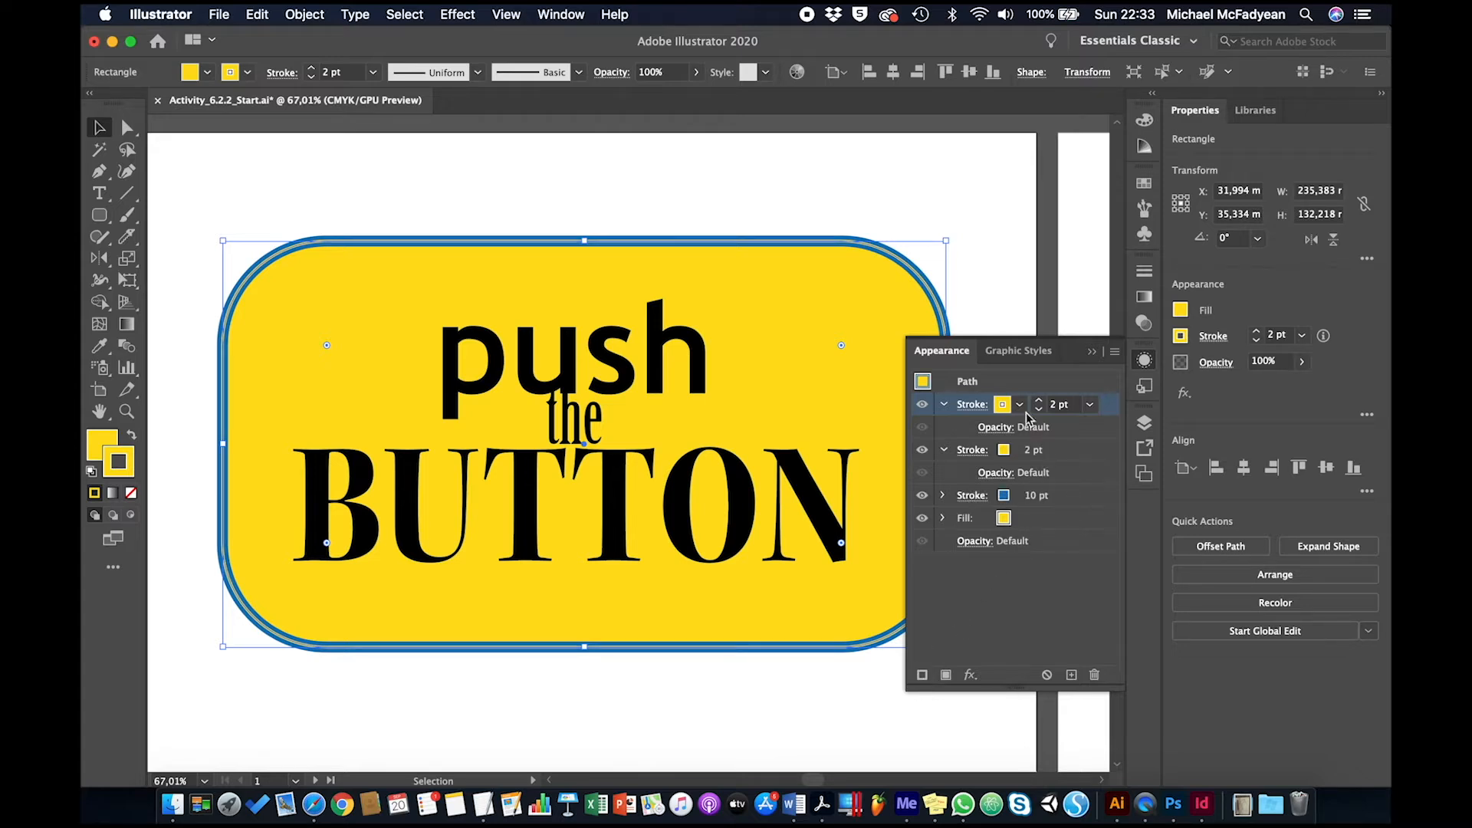
pyautogui.click(1021, 407)
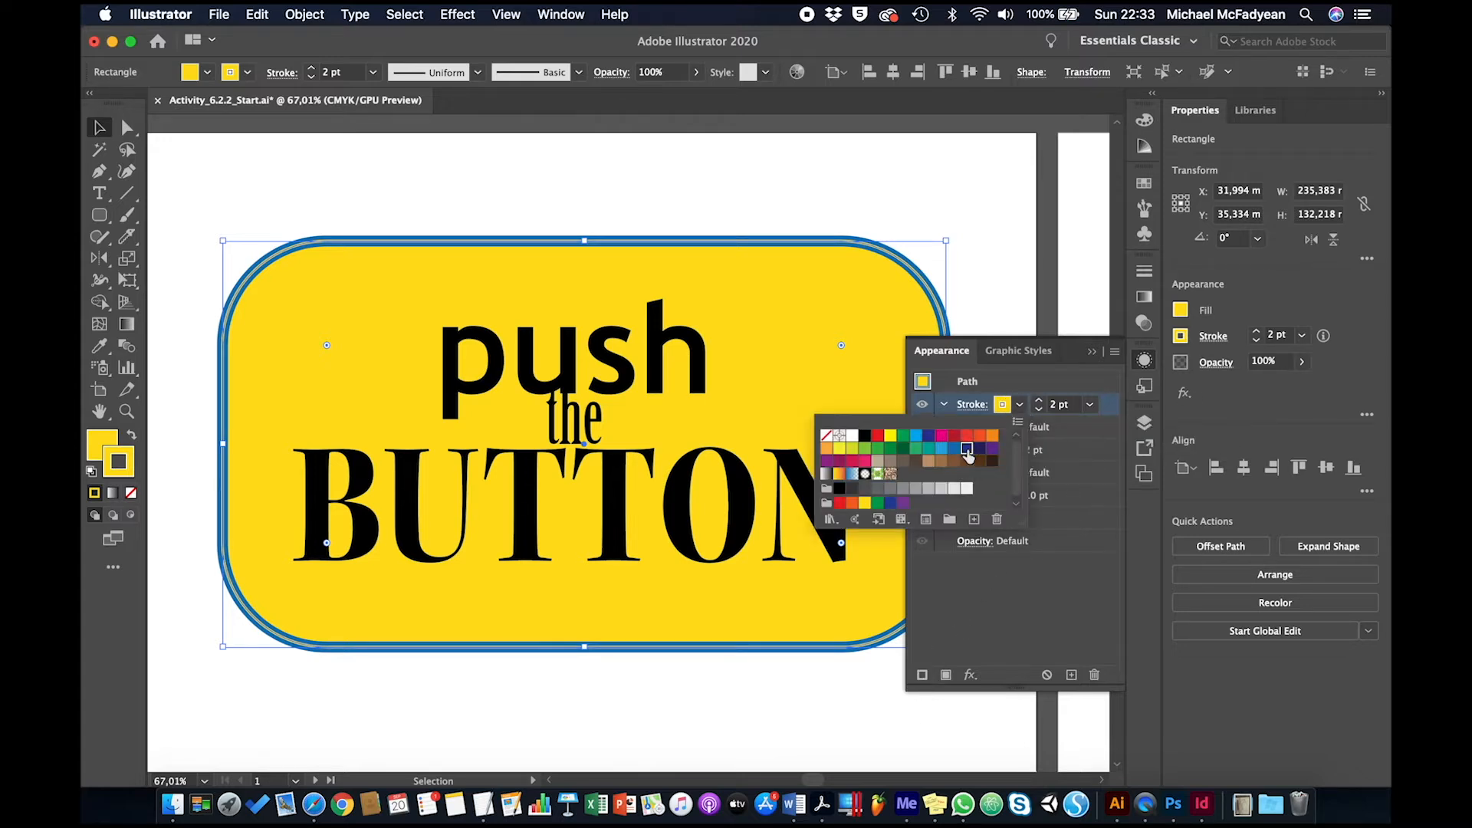
pyautogui.click(975, 450)
pyautogui.click(1043, 379)
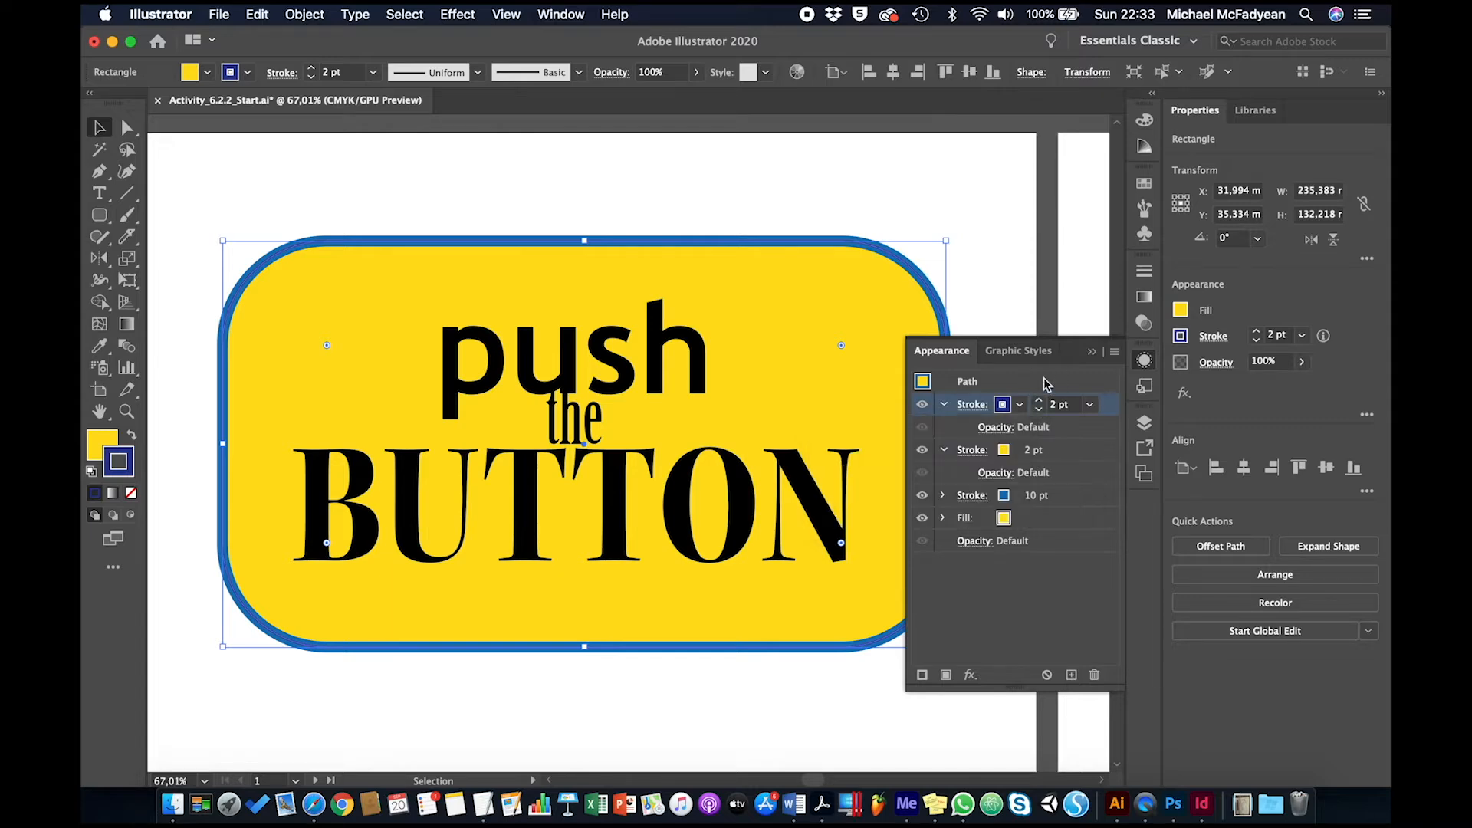
# Apply an Offset Path effect with Miter joins to the dark blue stroke so that it forms an outline outside the button
pyautogui.click(970, 674)
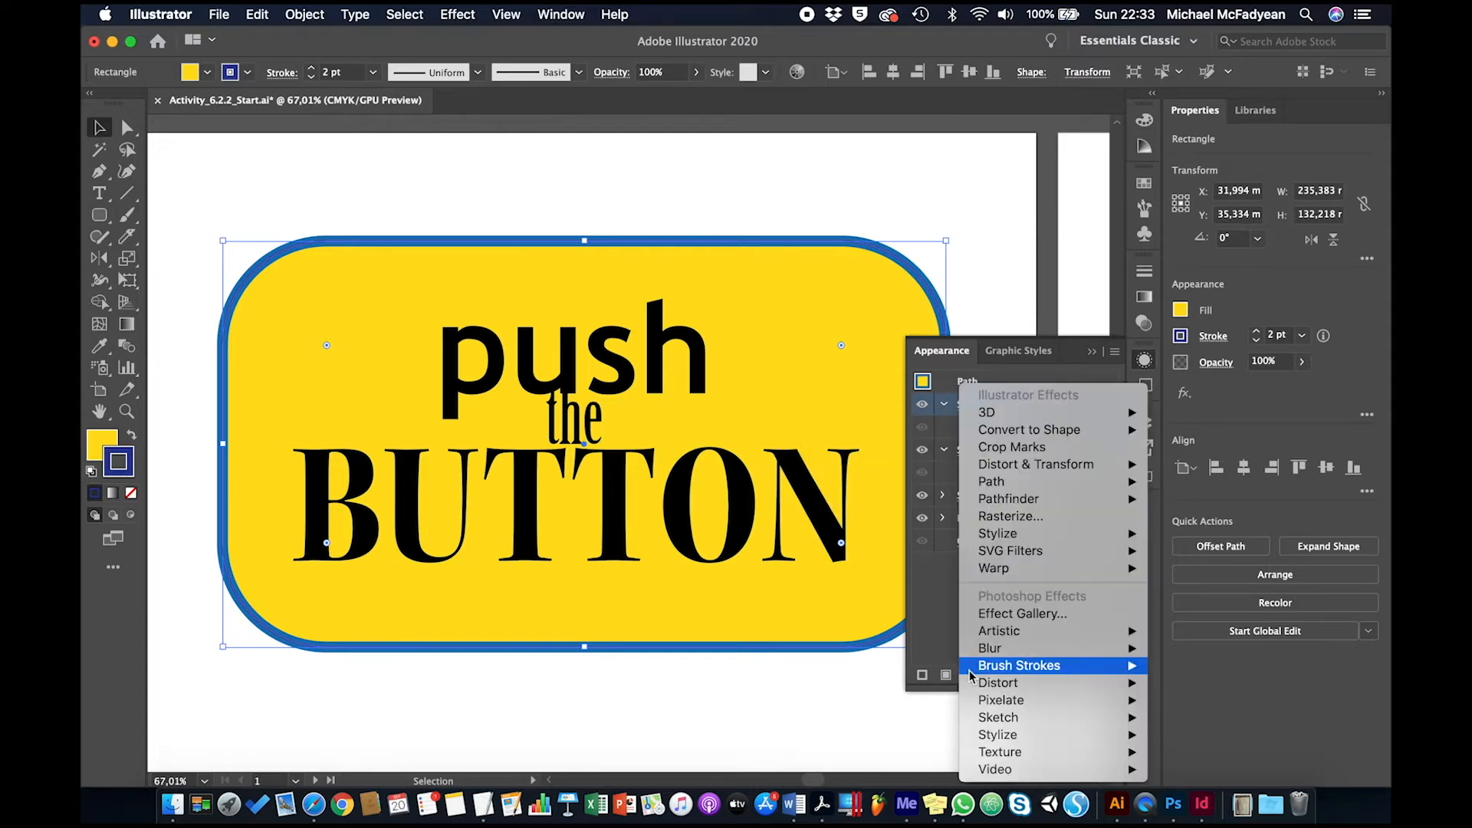
pyautogui.moveTo(1088, 484)
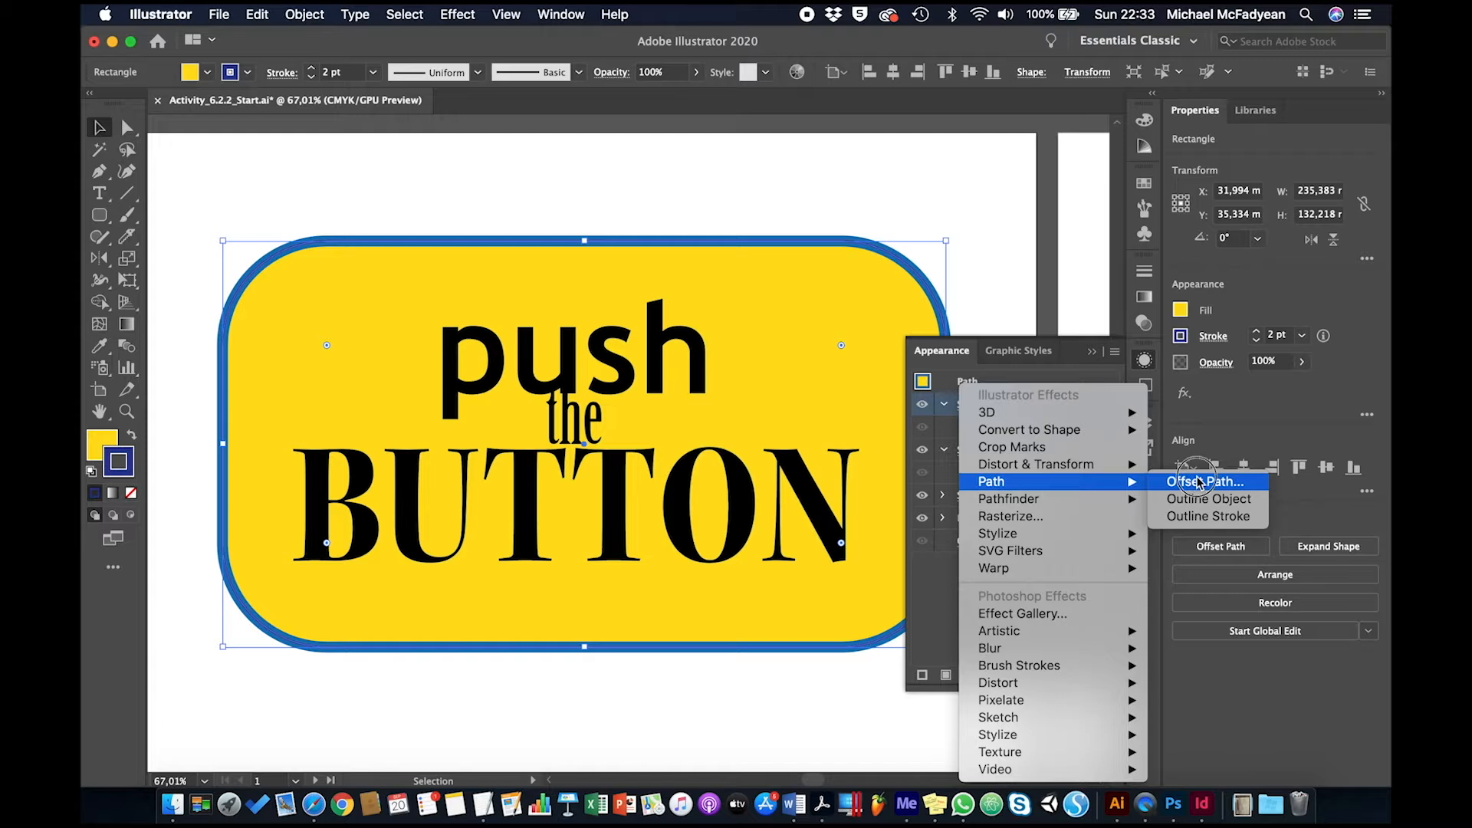
pyautogui.click(1189, 482)
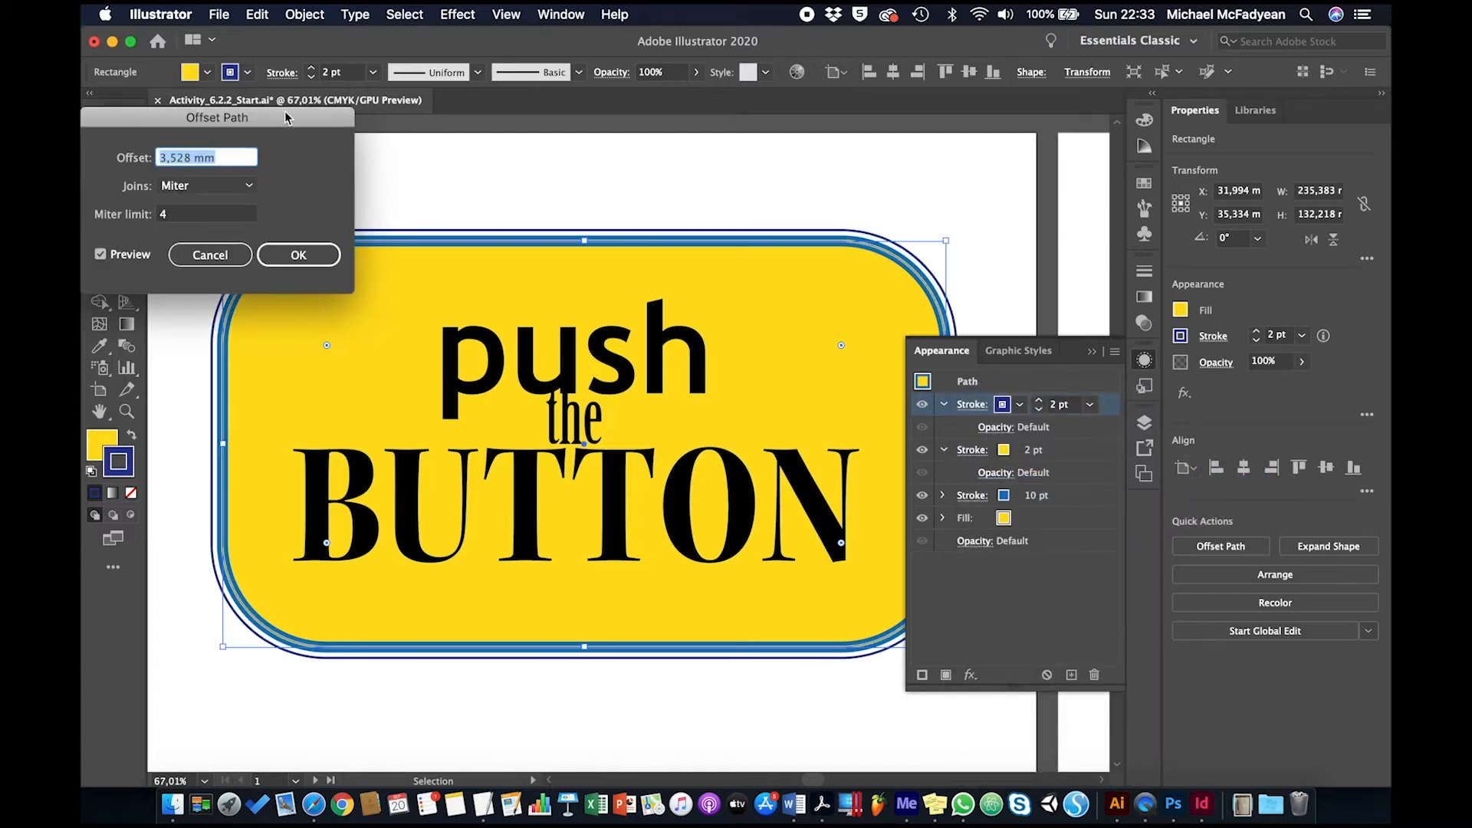
pyautogui.moveTo(283, 111); pyautogui.dragTo(433, 386)
pyautogui.press('Up')
pyautogui.press('Up')
pyautogui.press('Up')
pyautogui.press('Up')
pyautogui.press('Up')
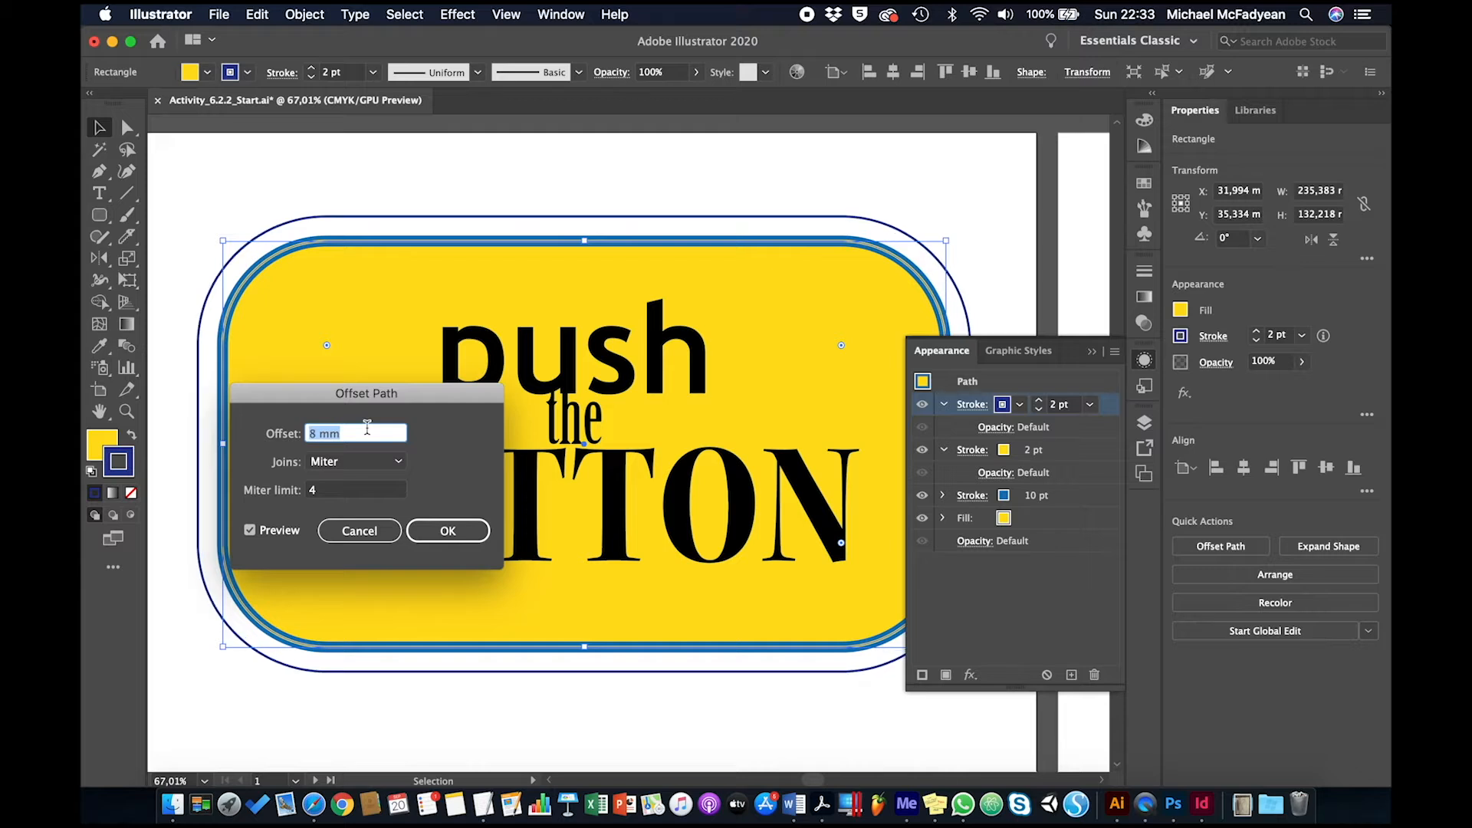
pyautogui.press('Down')
pyautogui.press('Down')
pyautogui.click(430, 529)
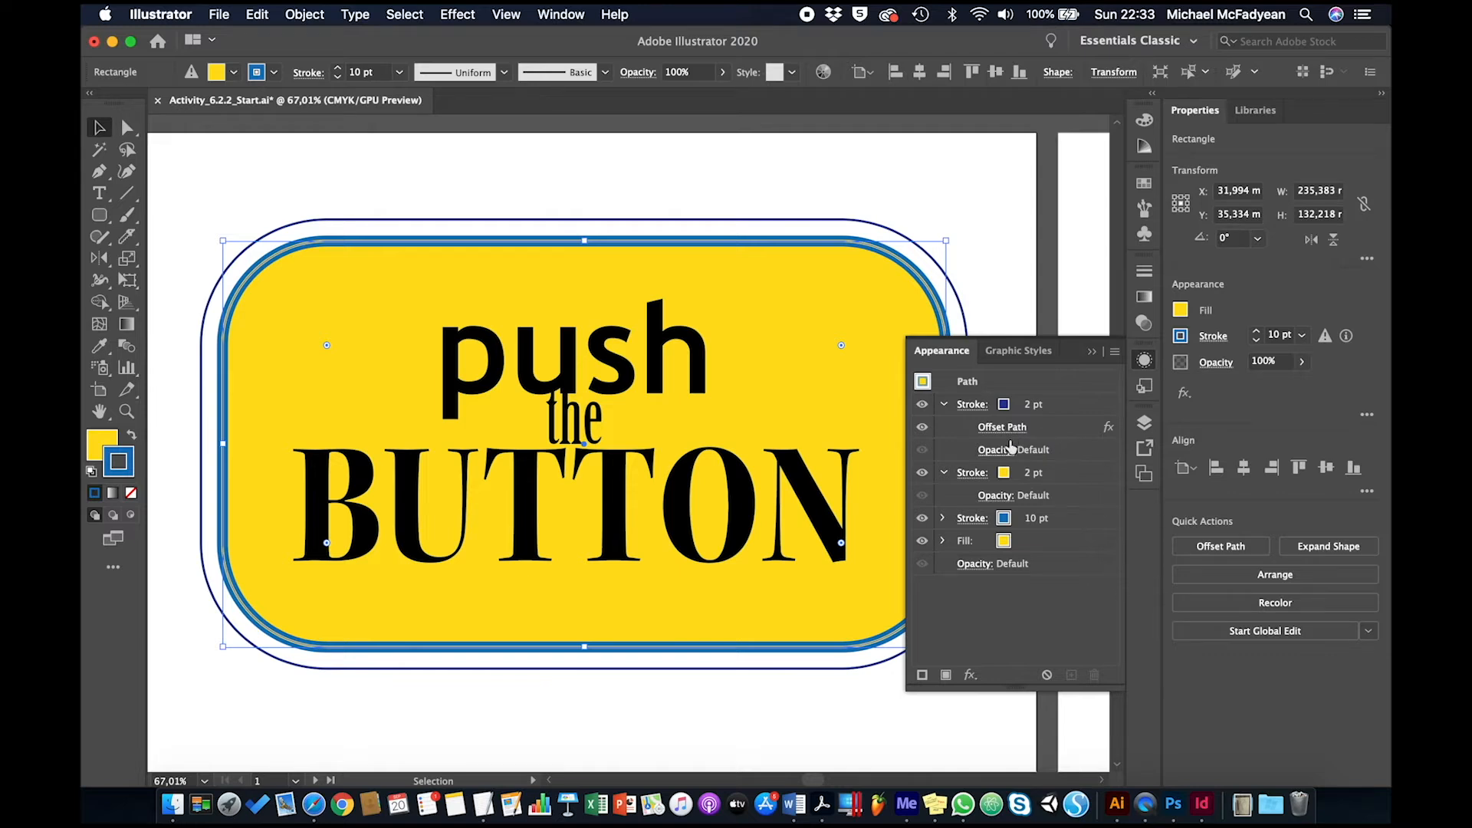
# Add a Drop Shadow effect to the 10 pt blue stroke and set its blur to 0,5 mm
pyautogui.click(1057, 518)
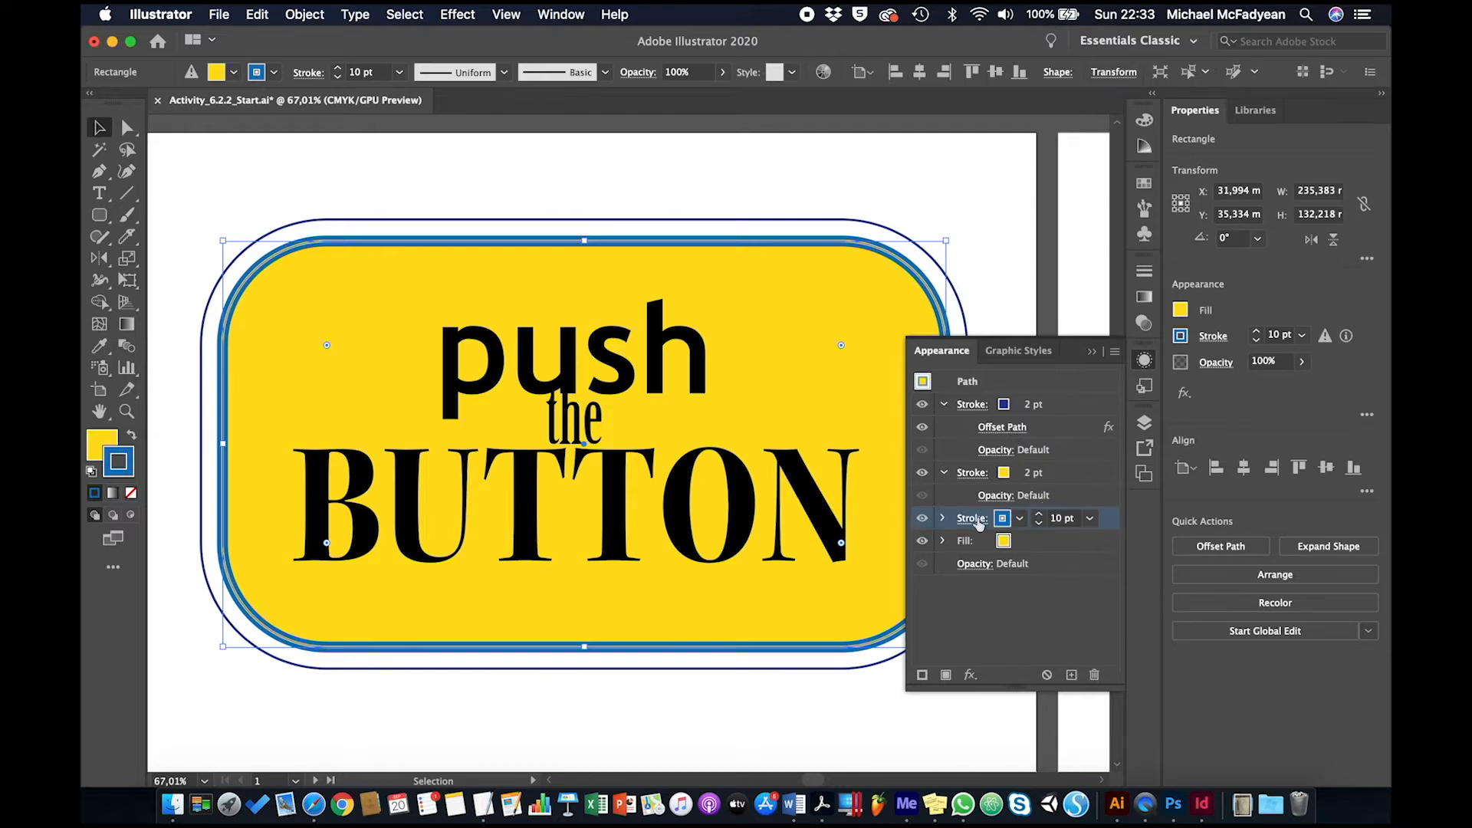
pyautogui.click(969, 674)
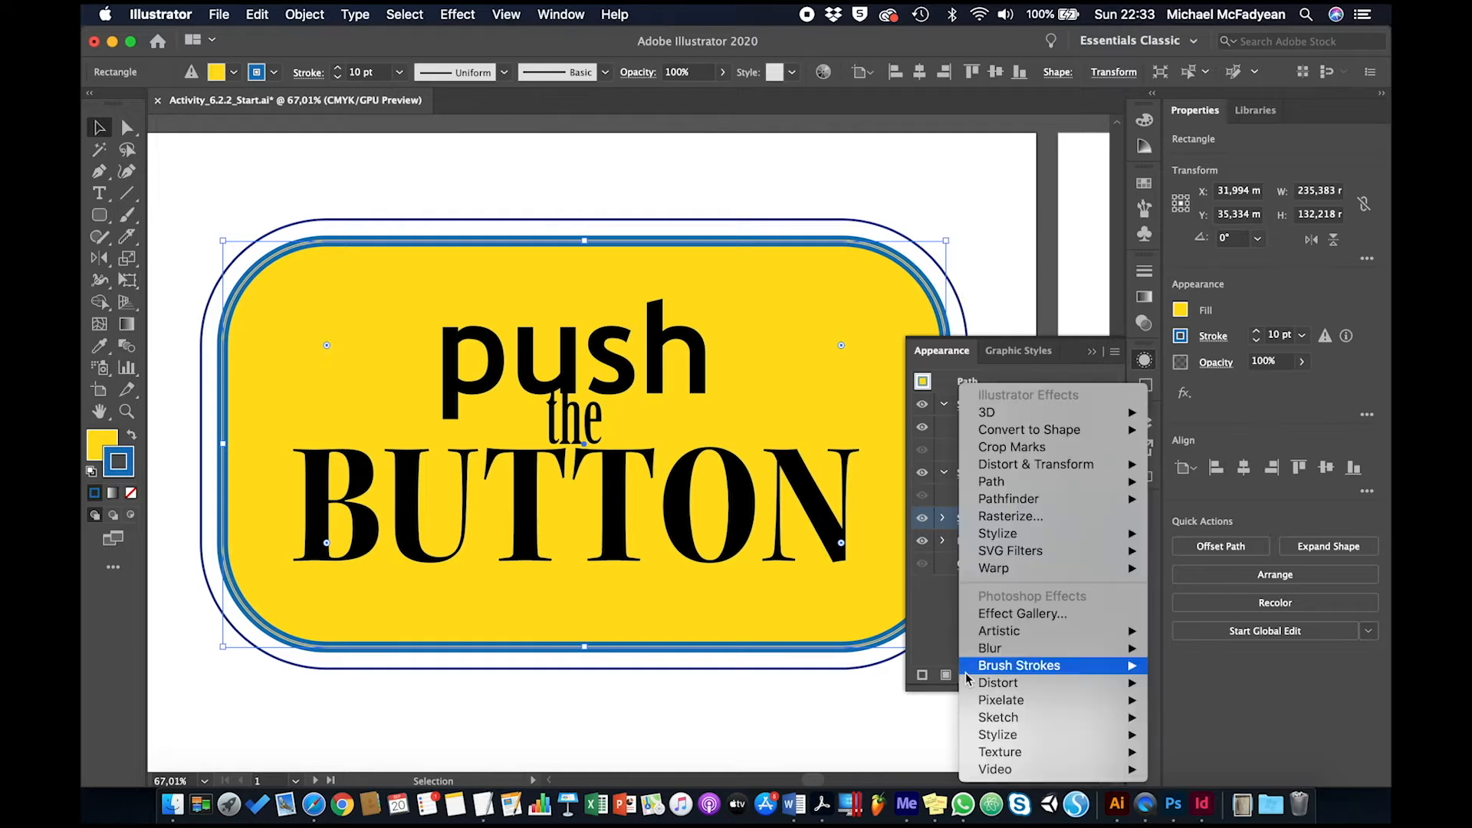
pyautogui.moveTo(1097, 532)
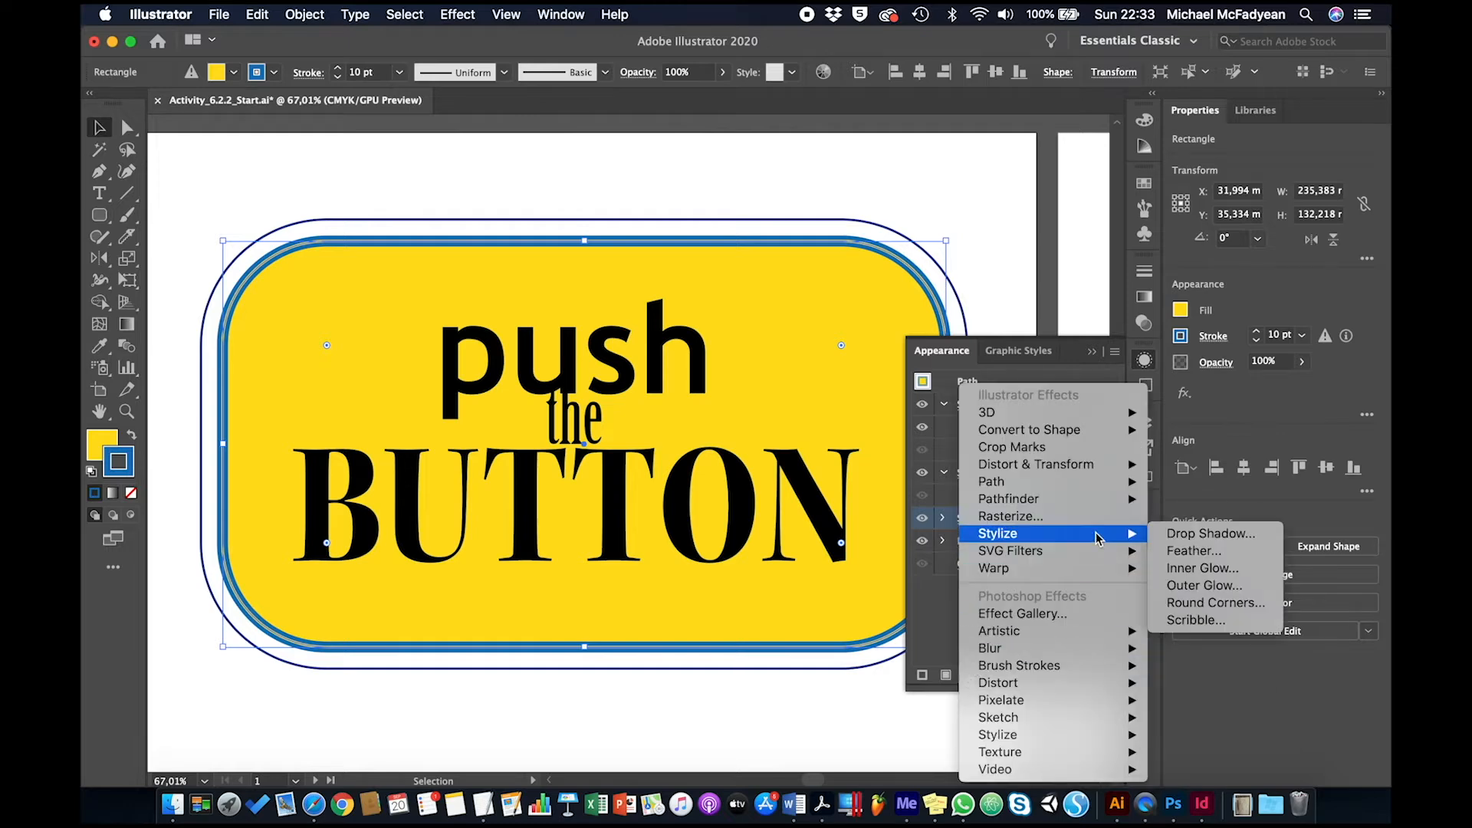
pyautogui.click(1171, 533)
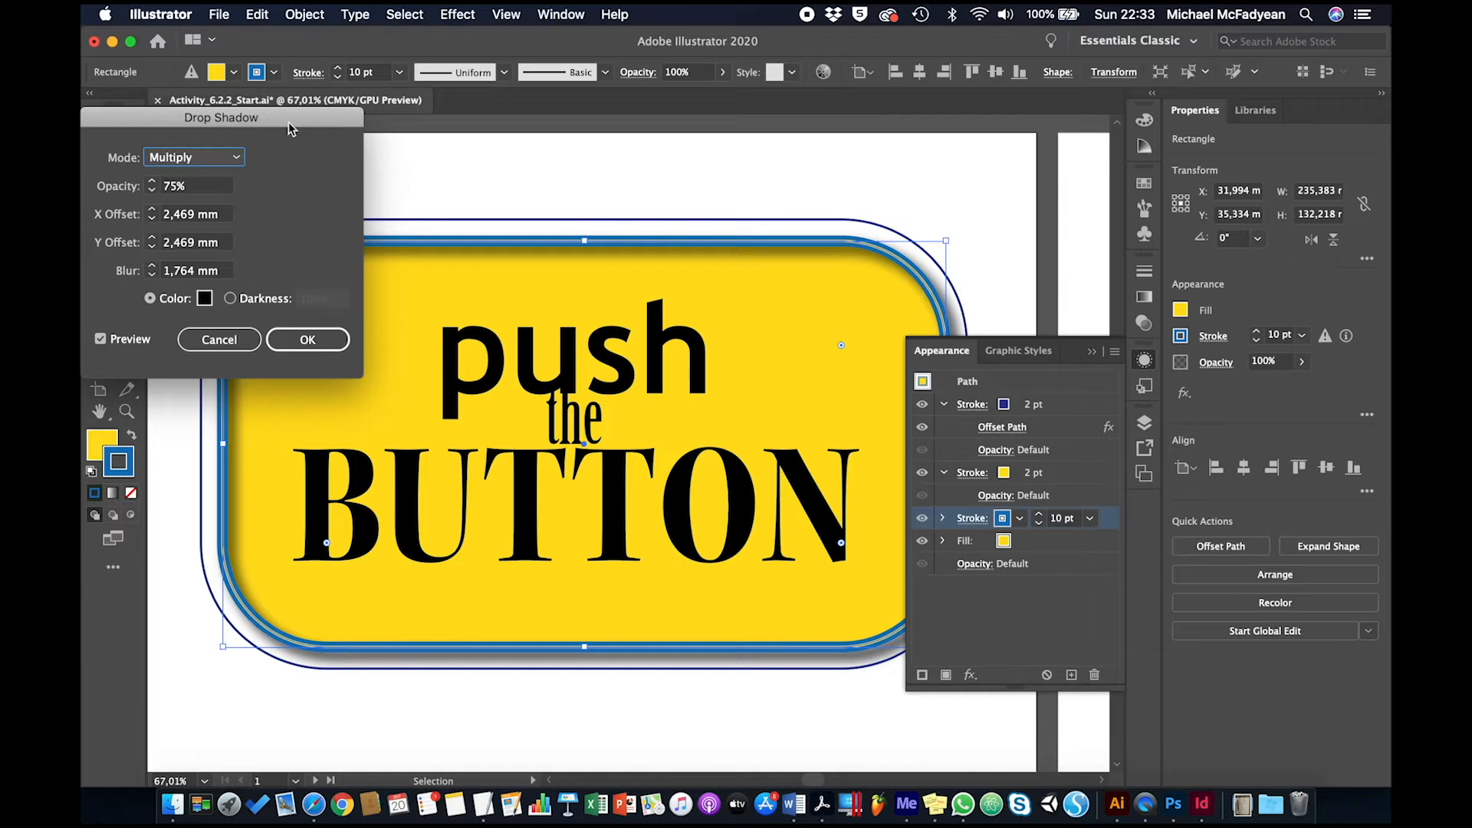
pyautogui.moveTo(290, 121); pyautogui.dragTo(1130, 256)
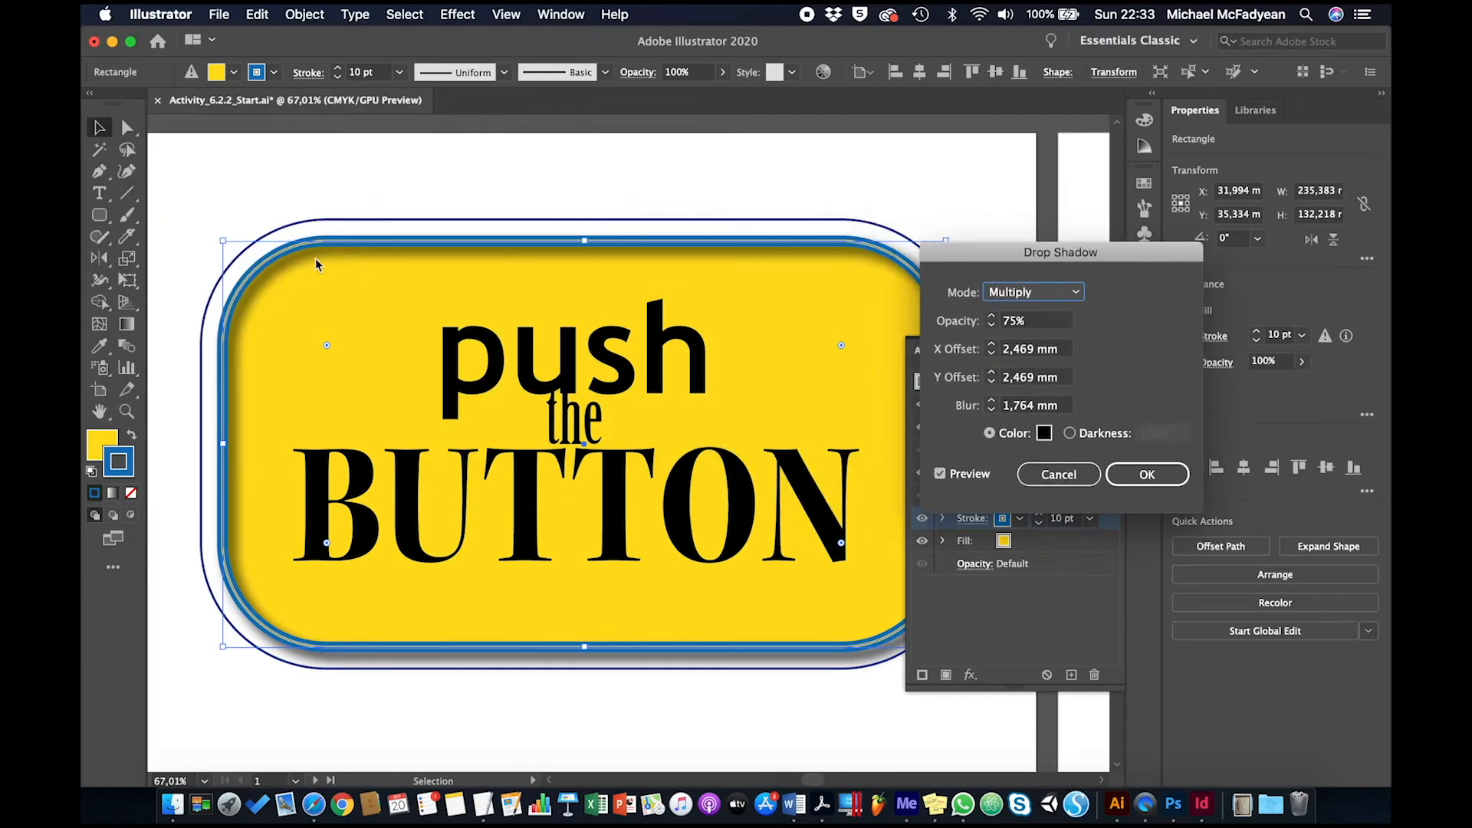
pyautogui.click(1029, 351)
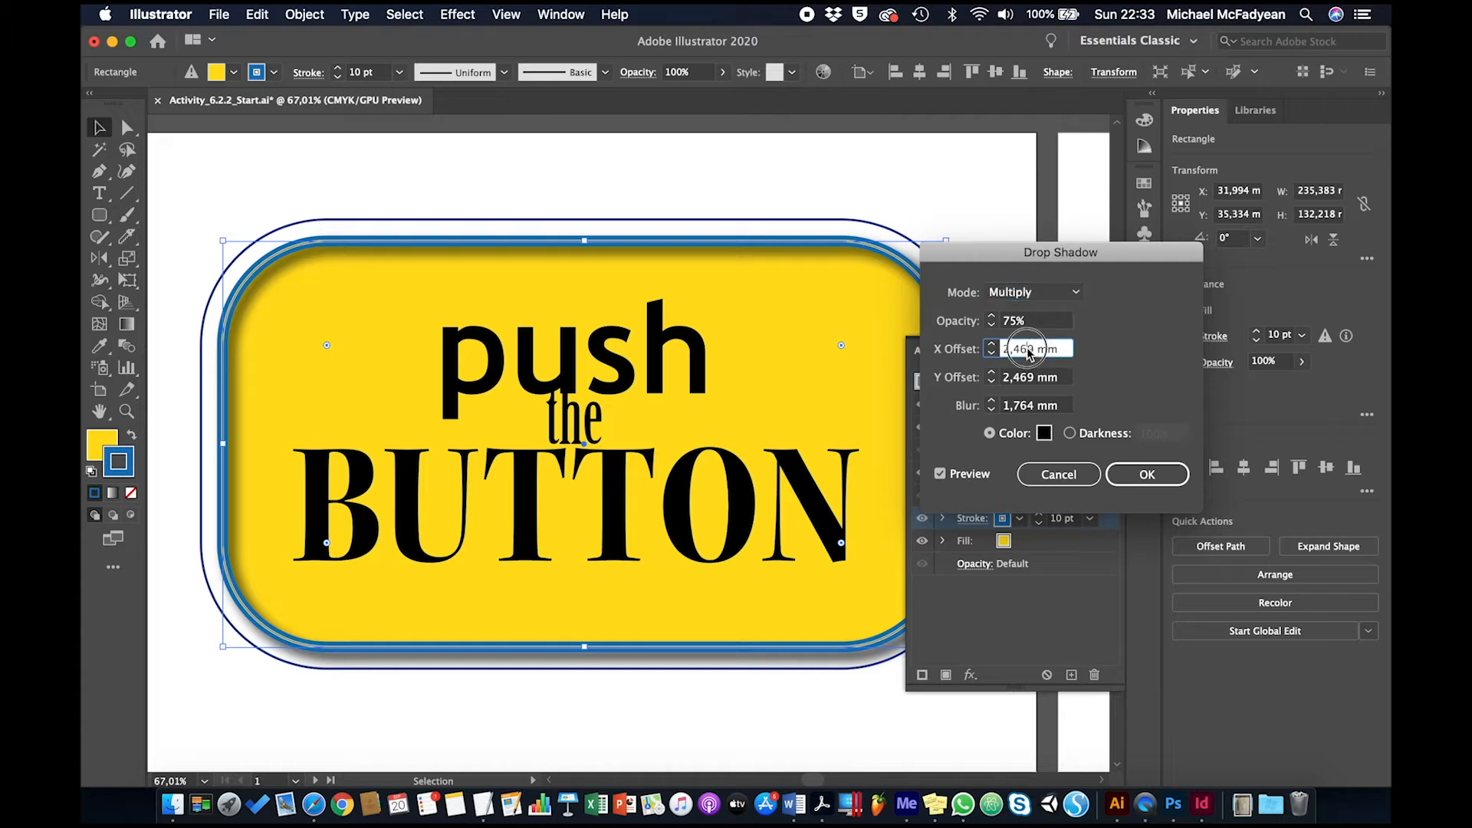
pyautogui.click(1031, 406)
pyautogui.write('0')
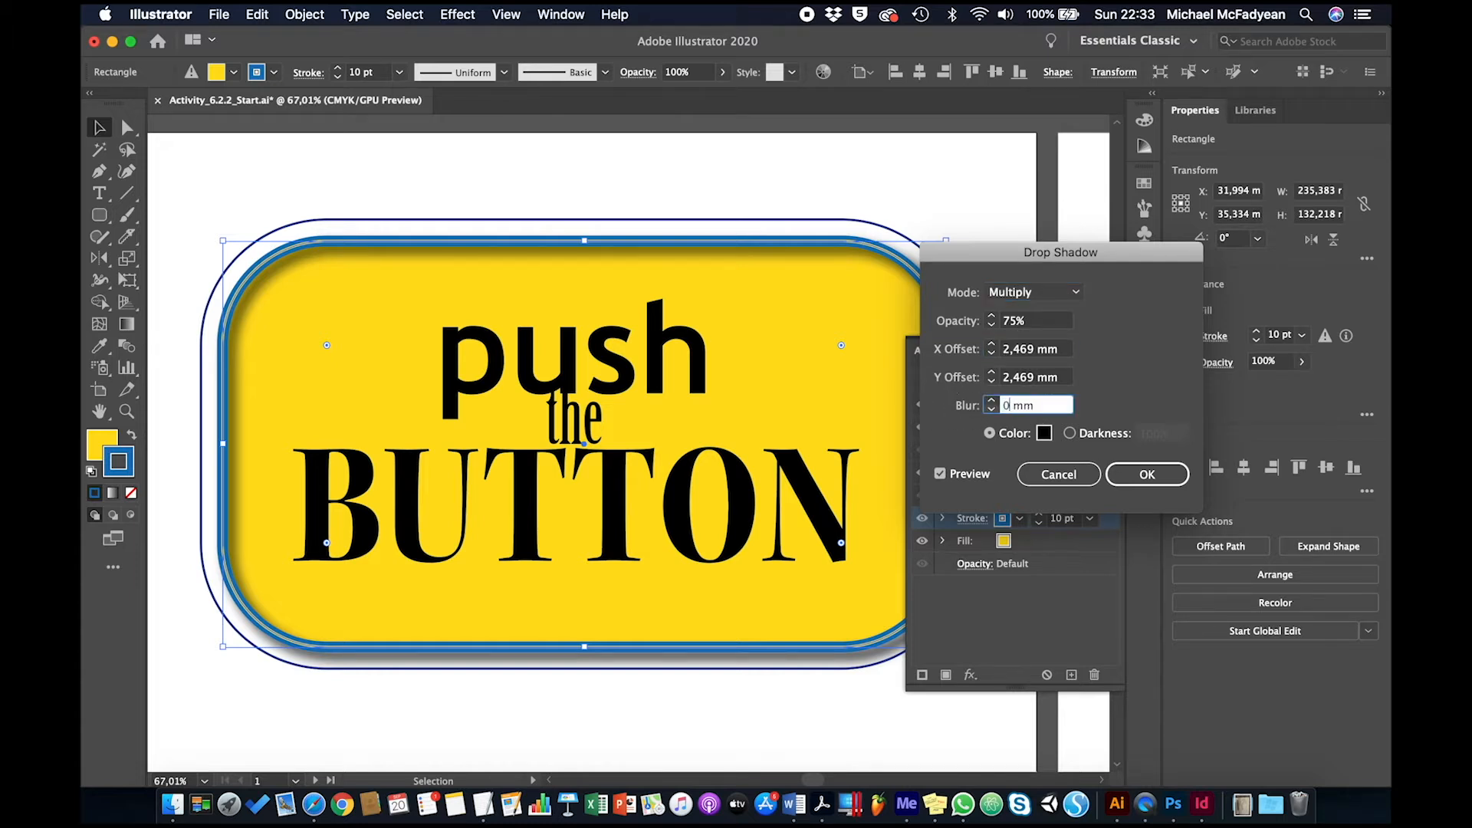
pyautogui.press('Tab')
pyautogui.click(1007, 405)
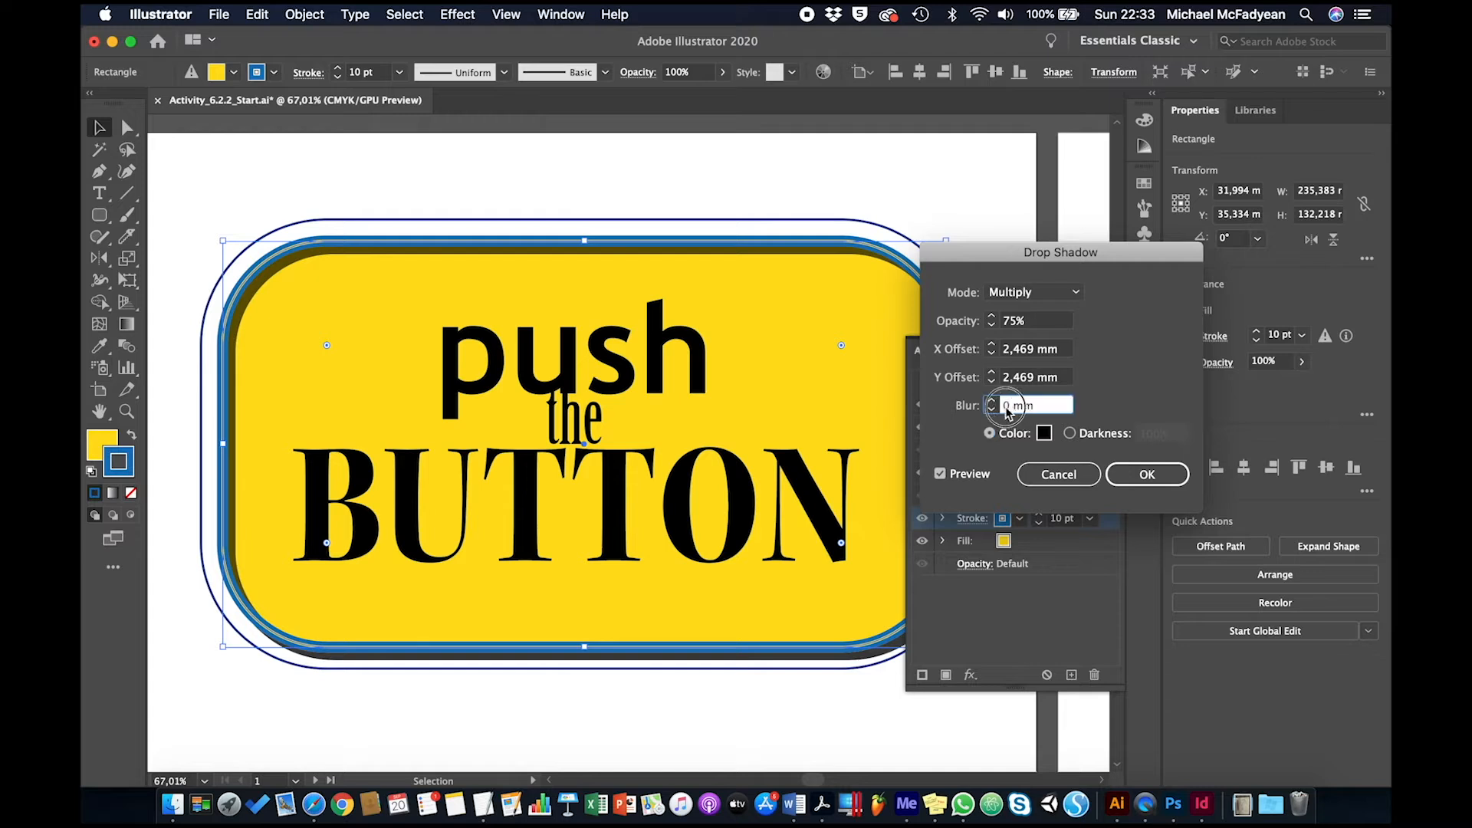
pyautogui.write(',5')
pyautogui.press('Tab')
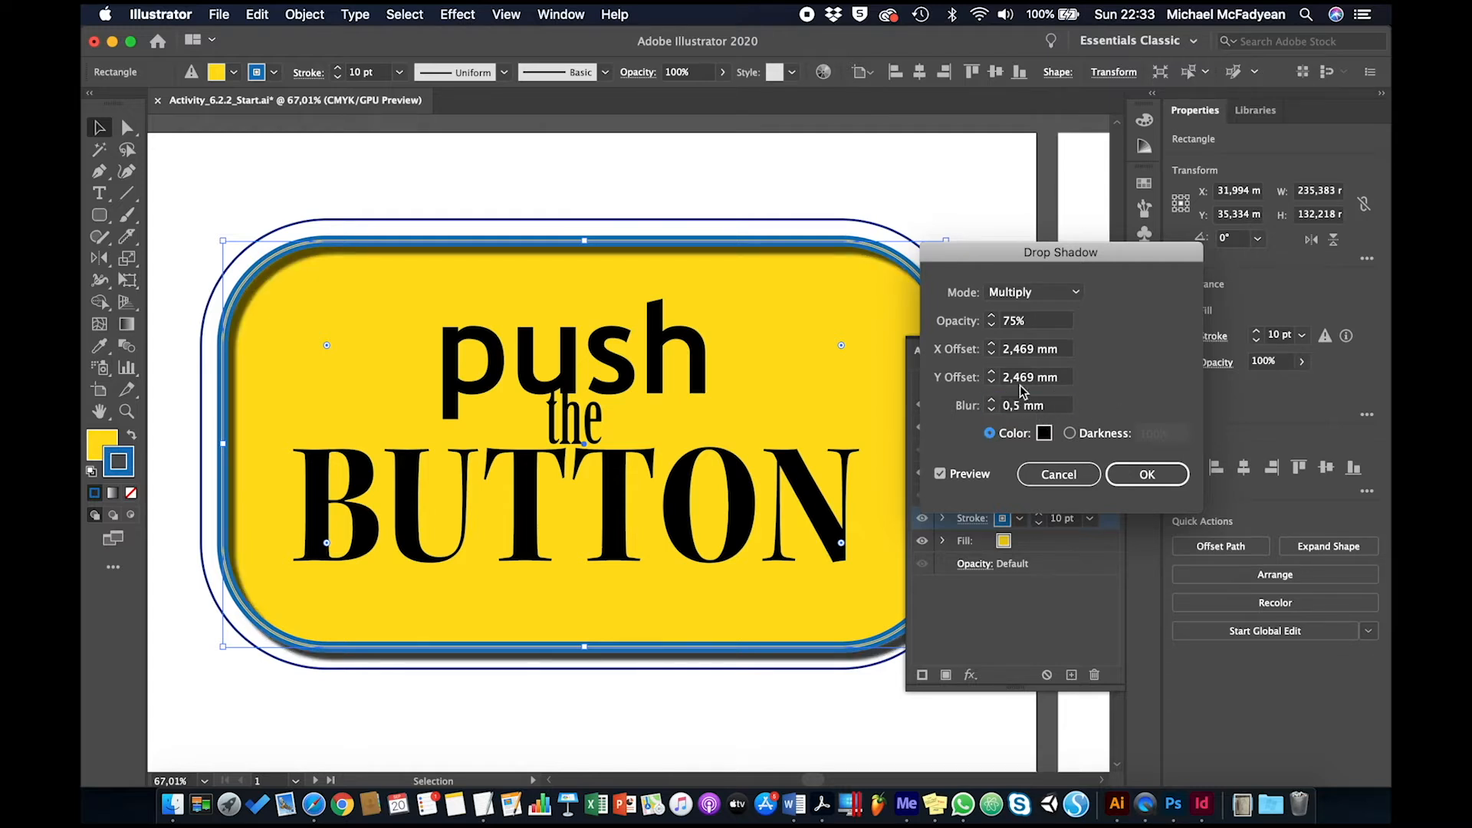
# Set the drop shadow's X and Y offsets to 3 mm each and apply the effect
pyautogui.click(1010, 355)
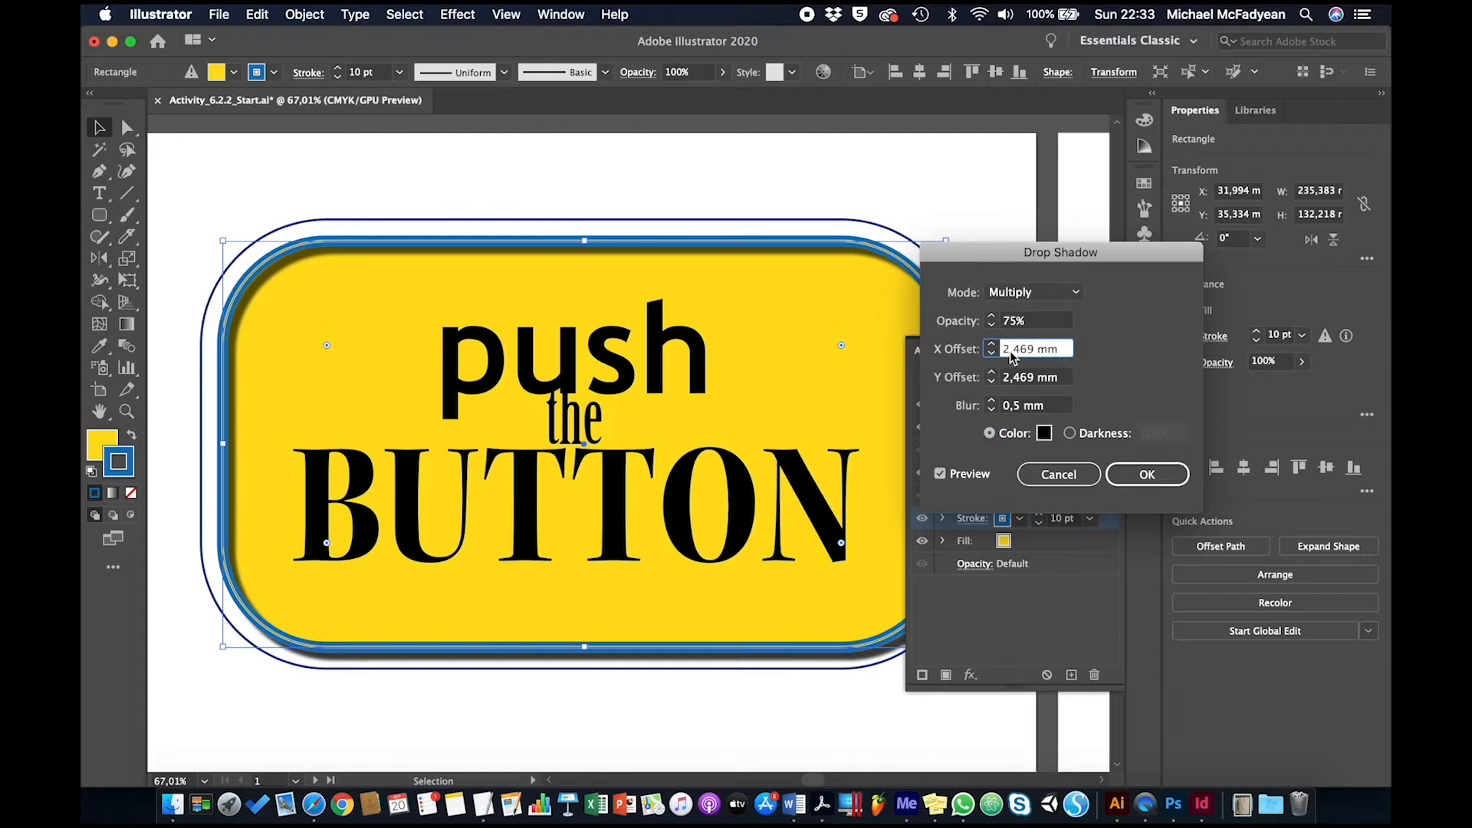
pyautogui.hotkey('shift', 'Up')
pyautogui.press('Down')
pyautogui.press('Down')
pyautogui.press('Down')
pyautogui.press('Down')
pyautogui.press('Down')
pyautogui.press('Down')
pyautogui.press('Down')
pyautogui.press('Down')
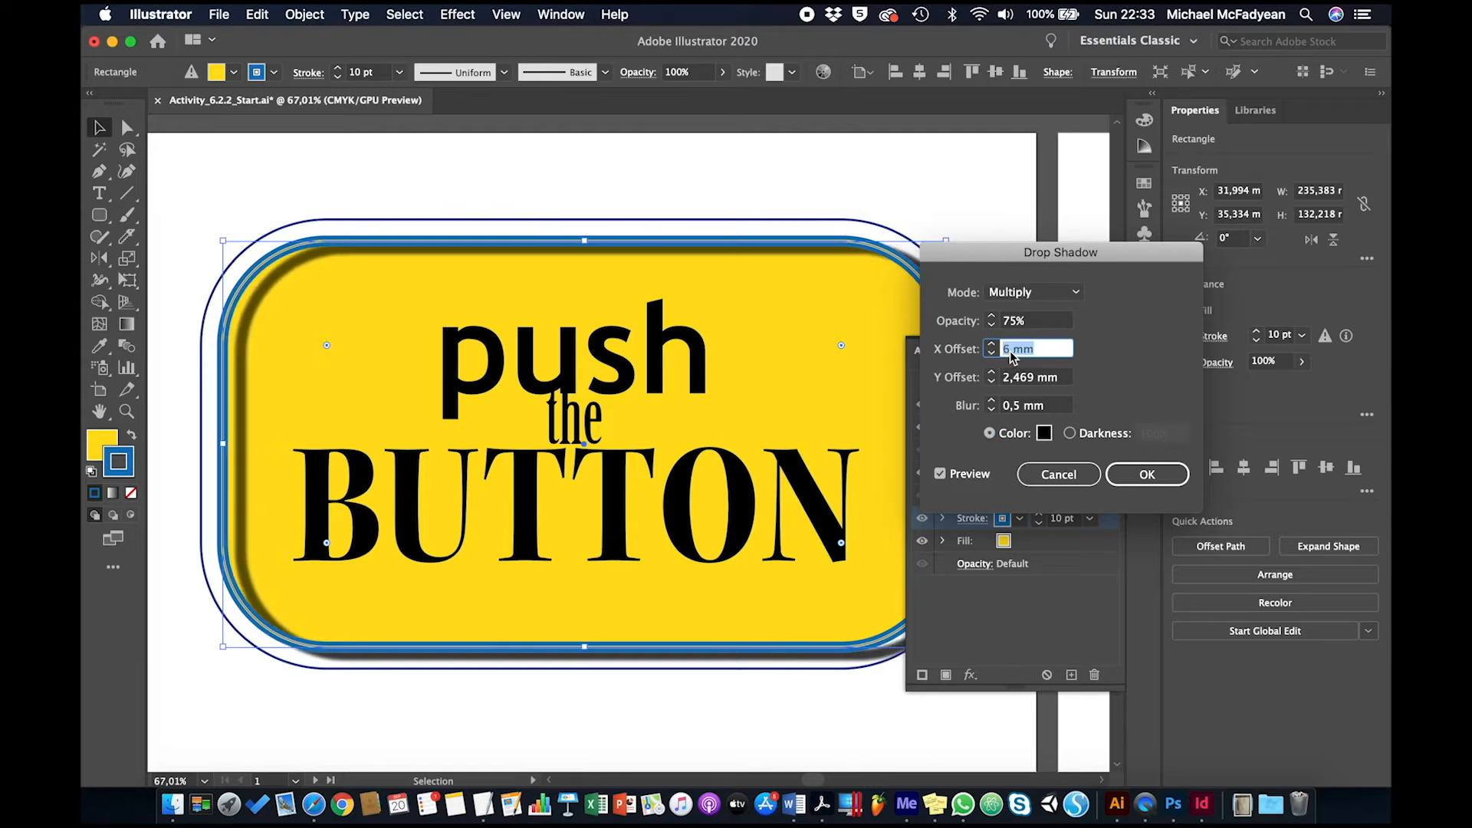
pyautogui.press('Down')
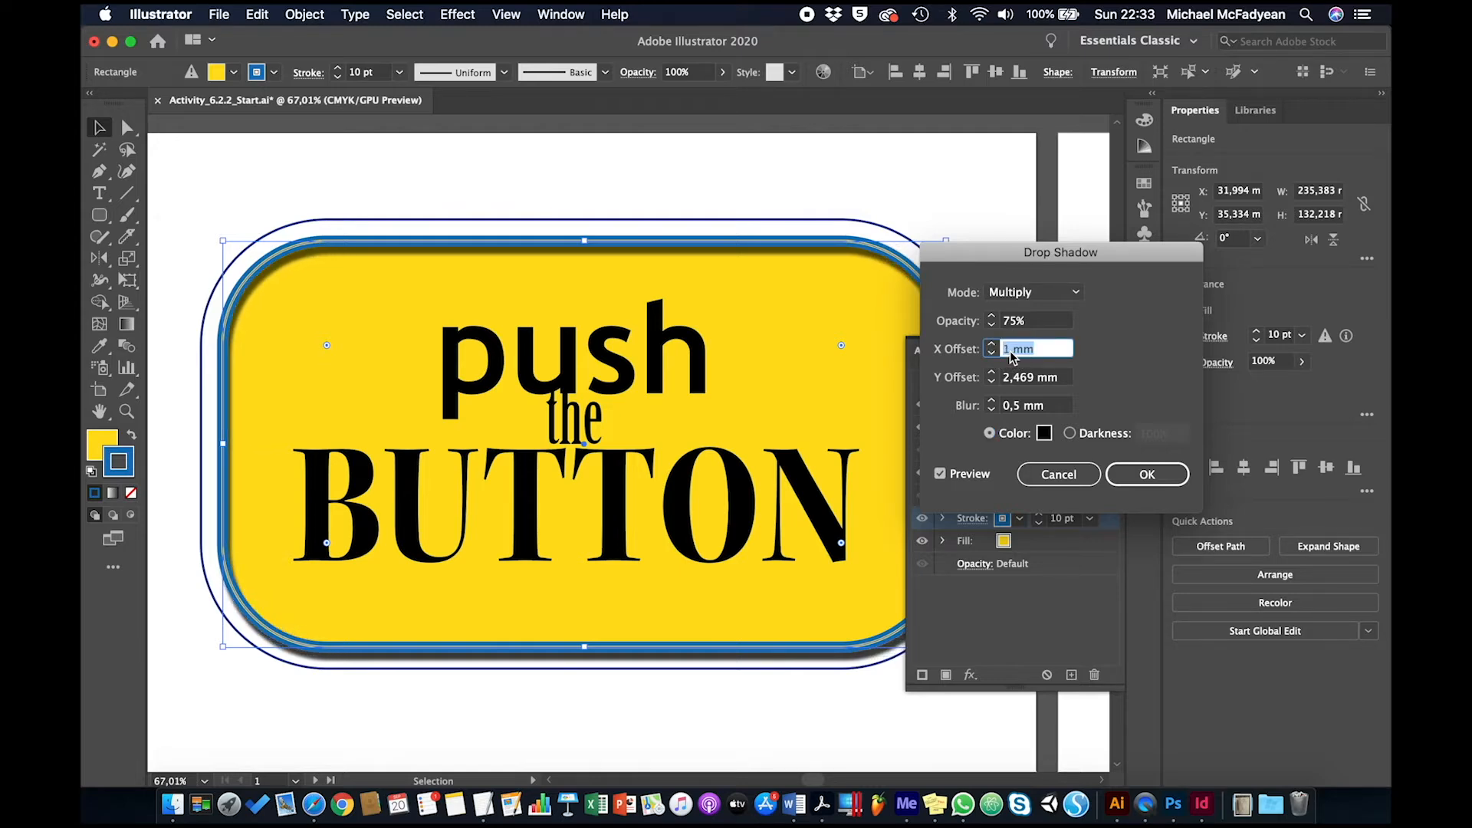
pyautogui.press('Up')
pyautogui.press('Up')
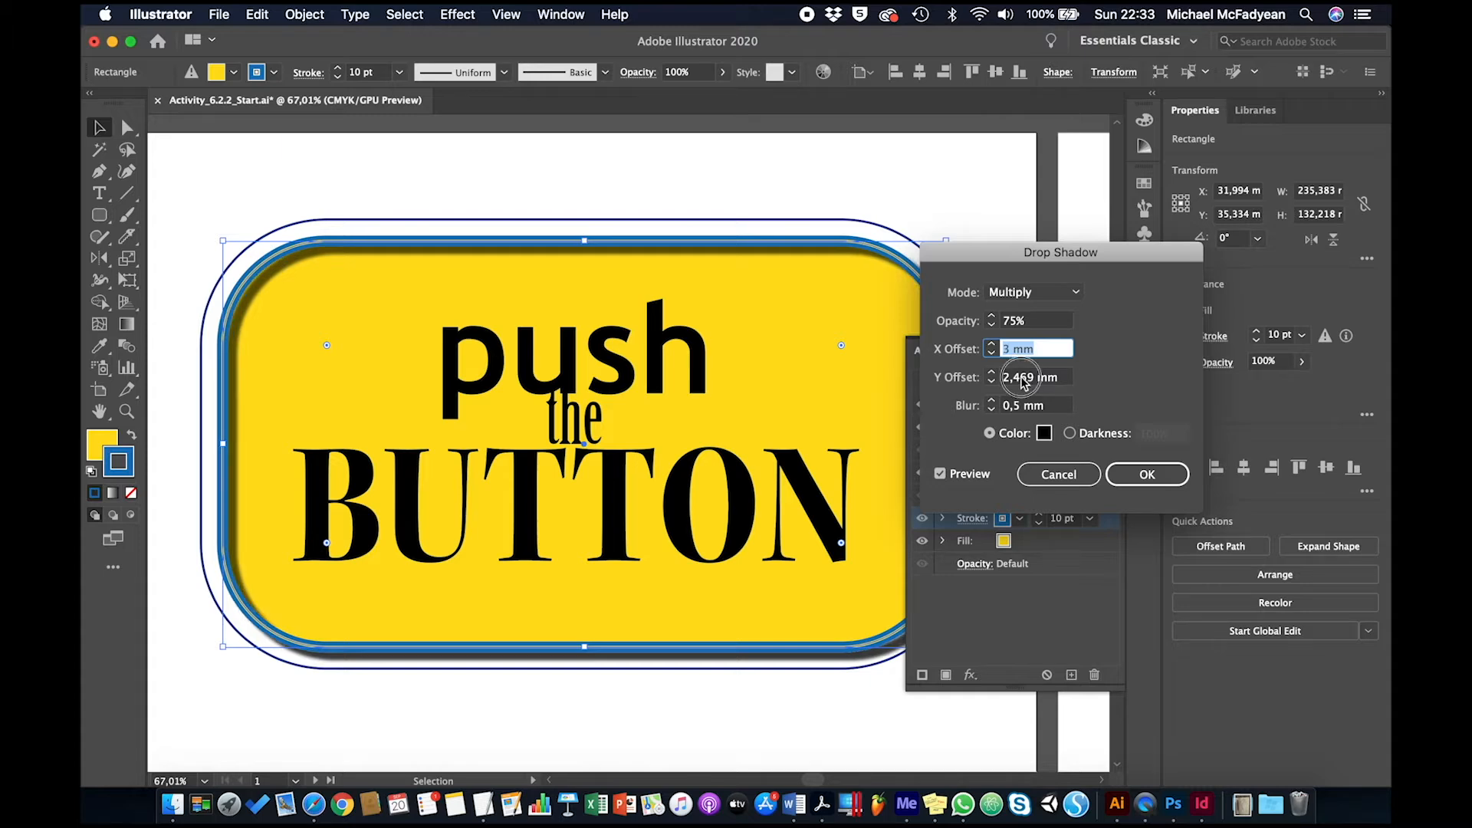
pyautogui.click(1023, 378)
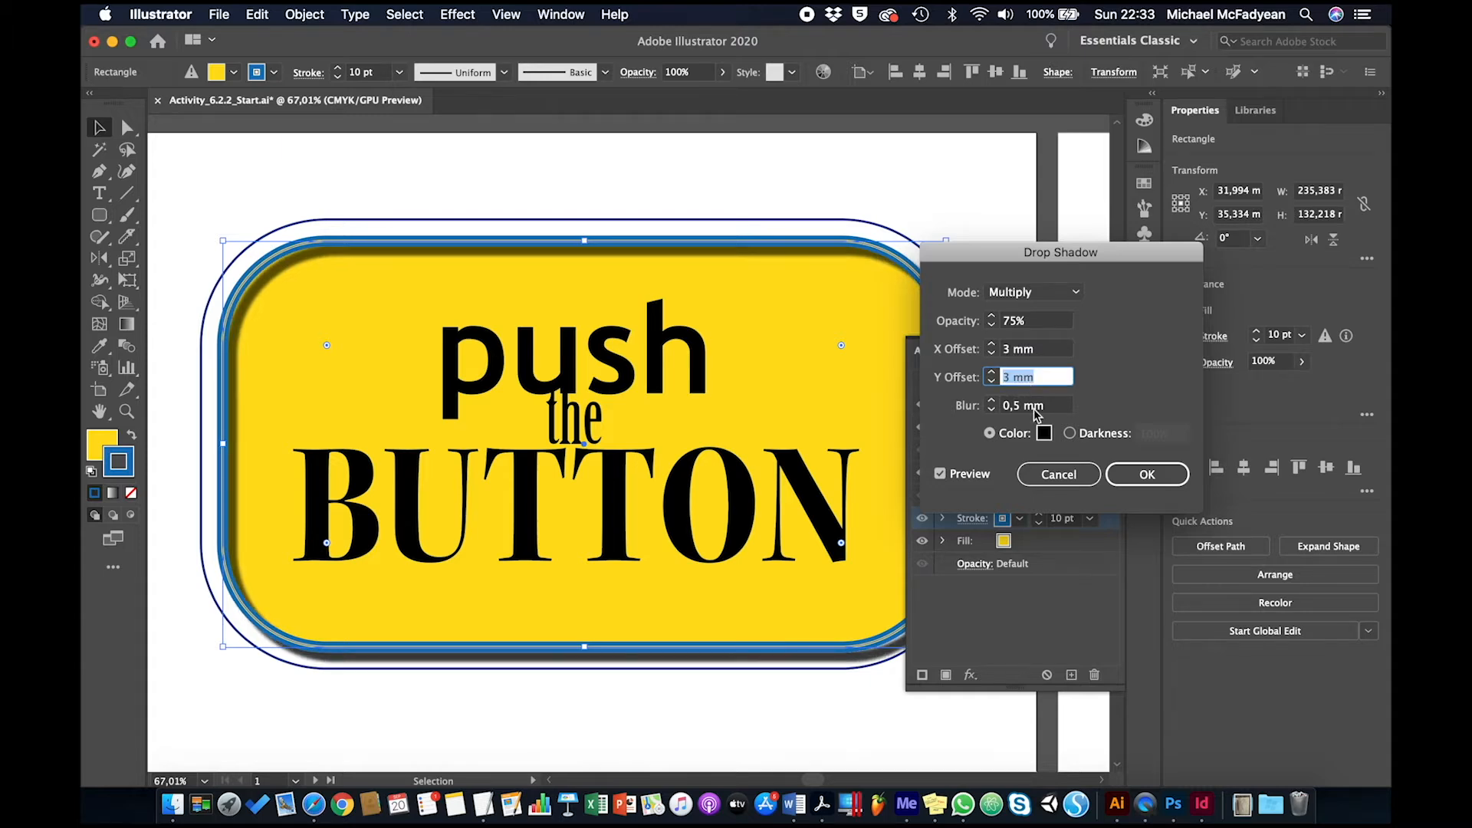
pyautogui.click(1150, 480)
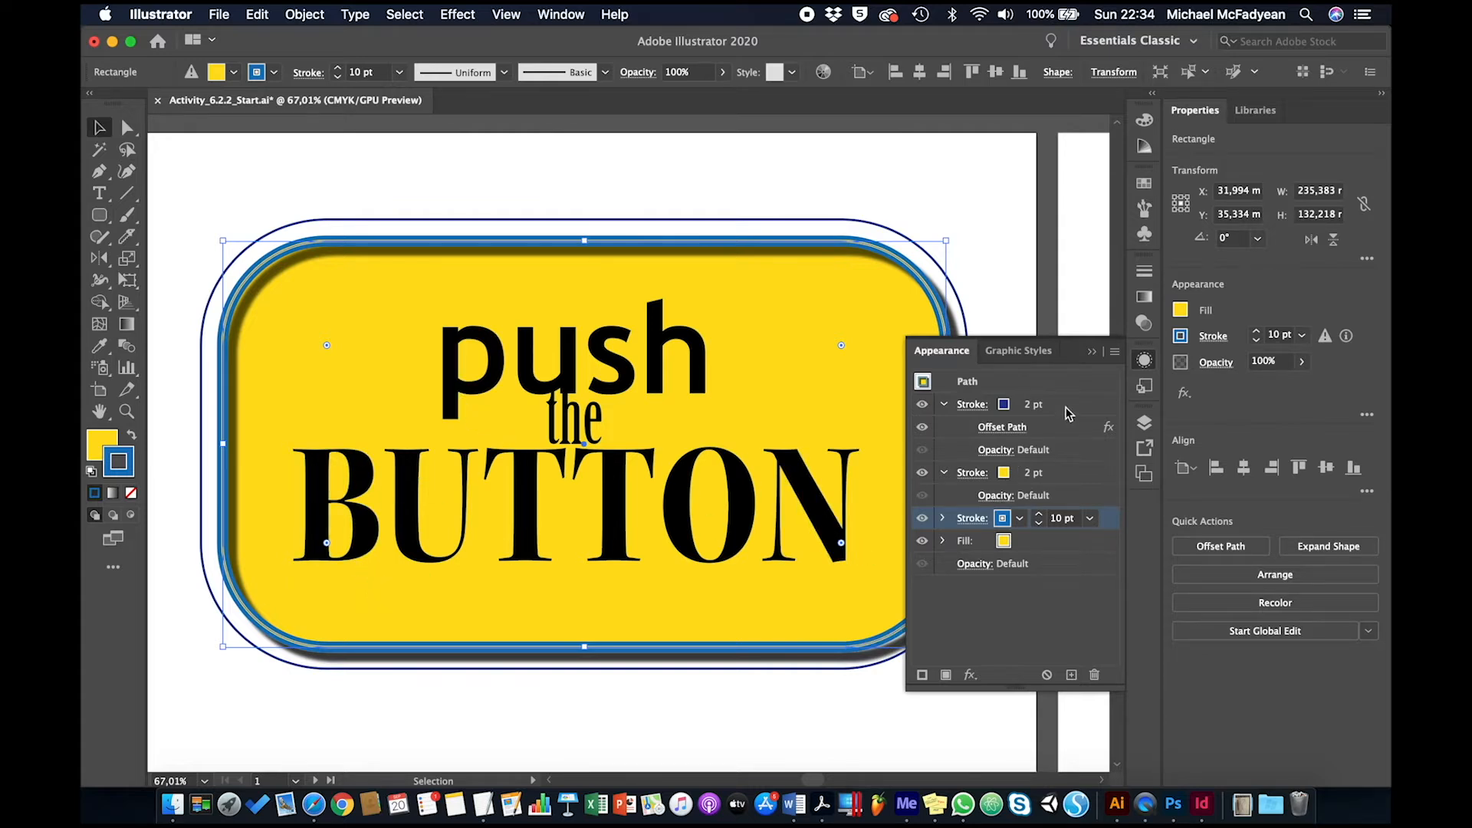
# Add a second fill above the rectangle's yellow fill and color it magenta
pyautogui.click(1041, 548)
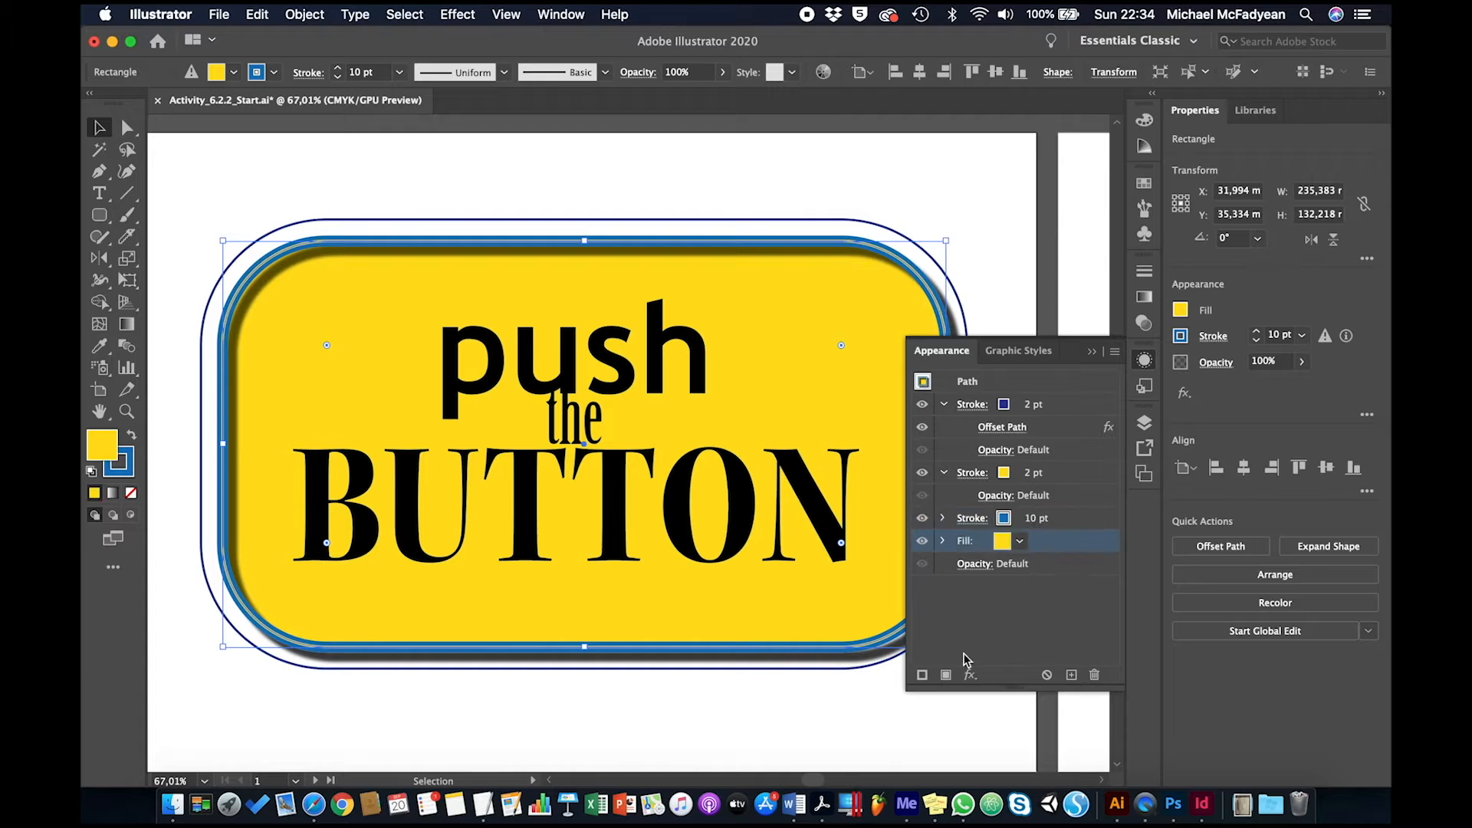
pyautogui.click(946, 675)
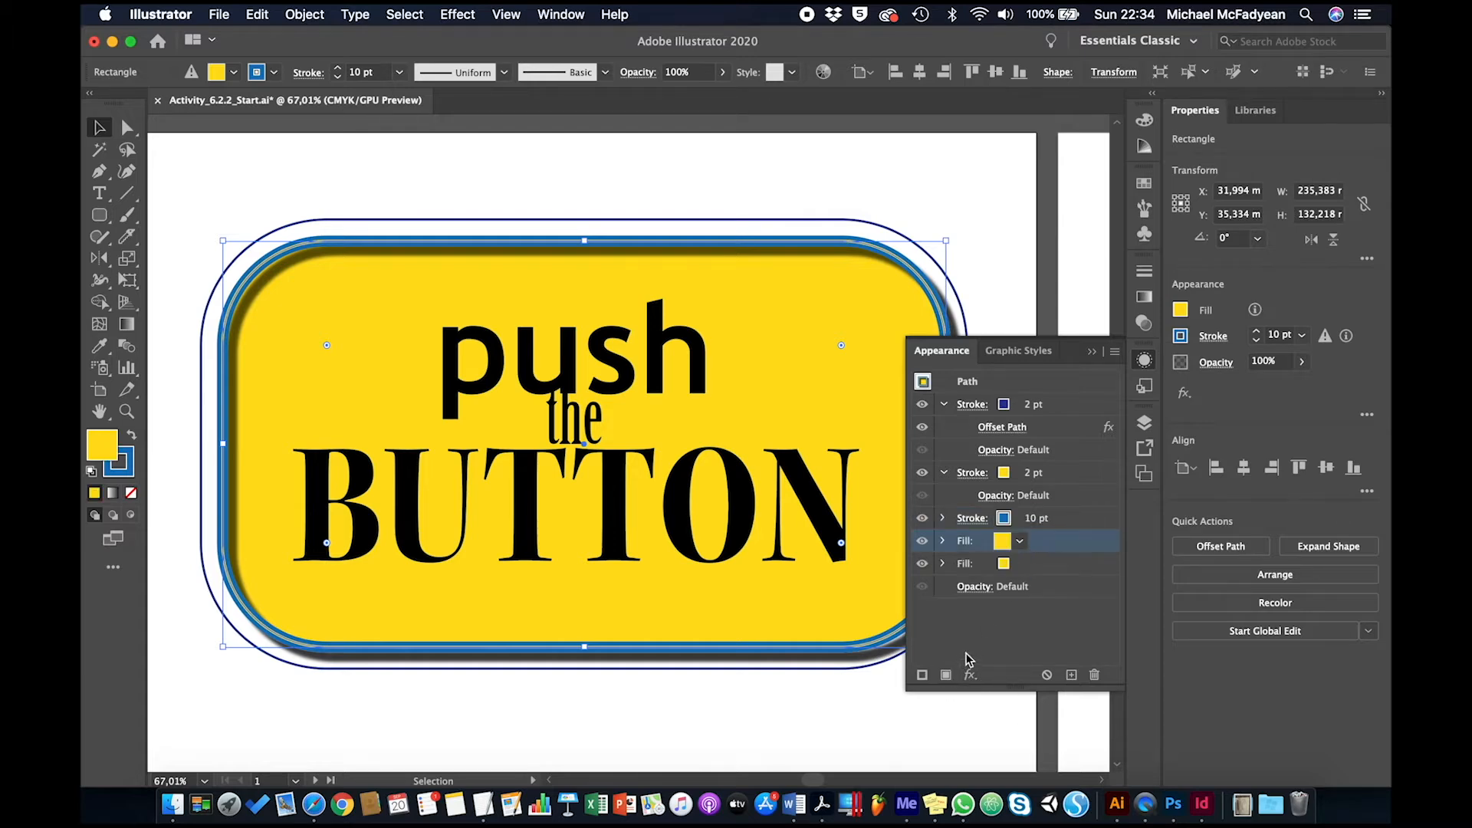
pyautogui.click(1020, 545)
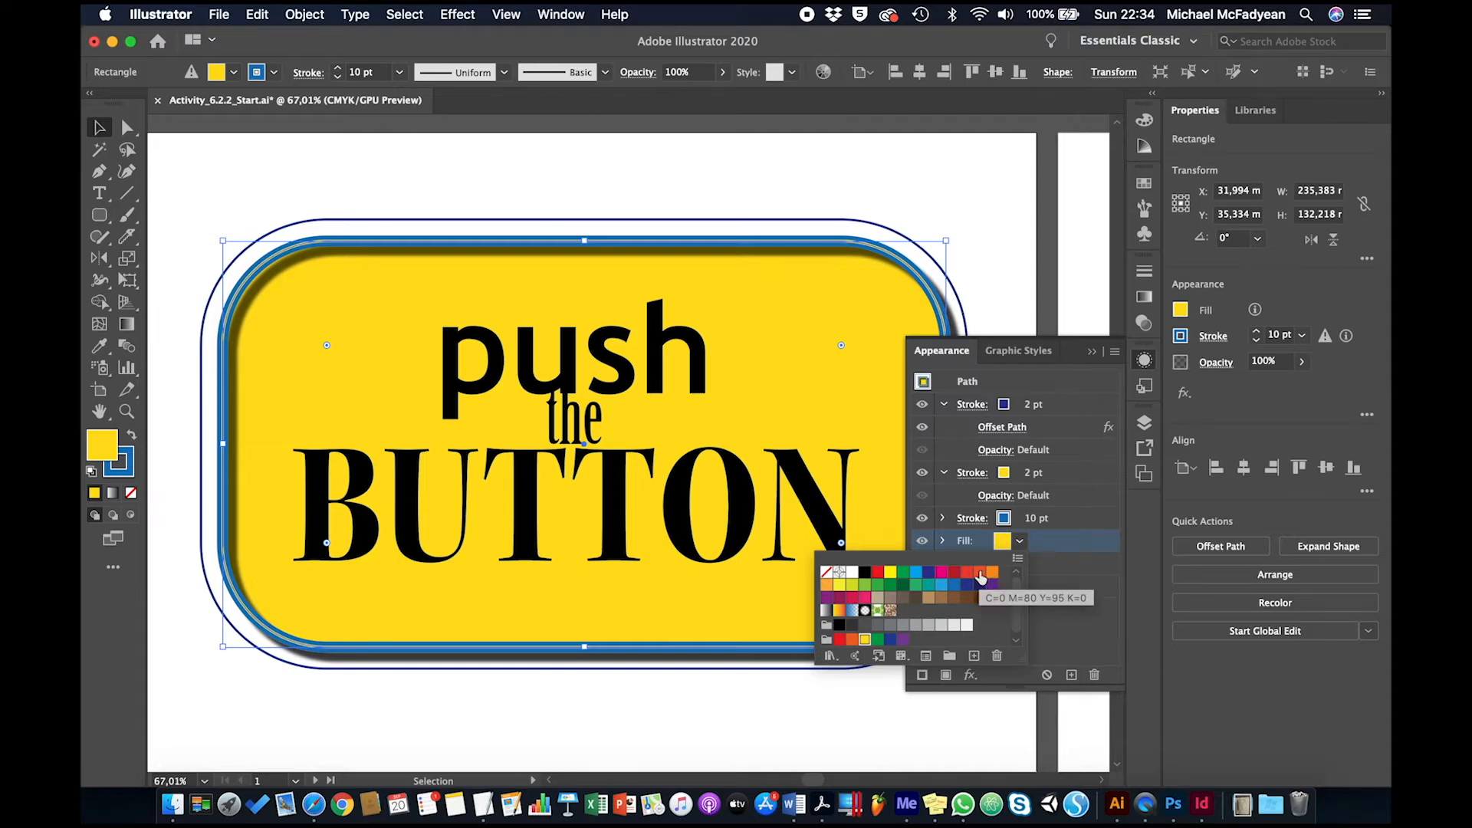
pyautogui.click(943, 578)
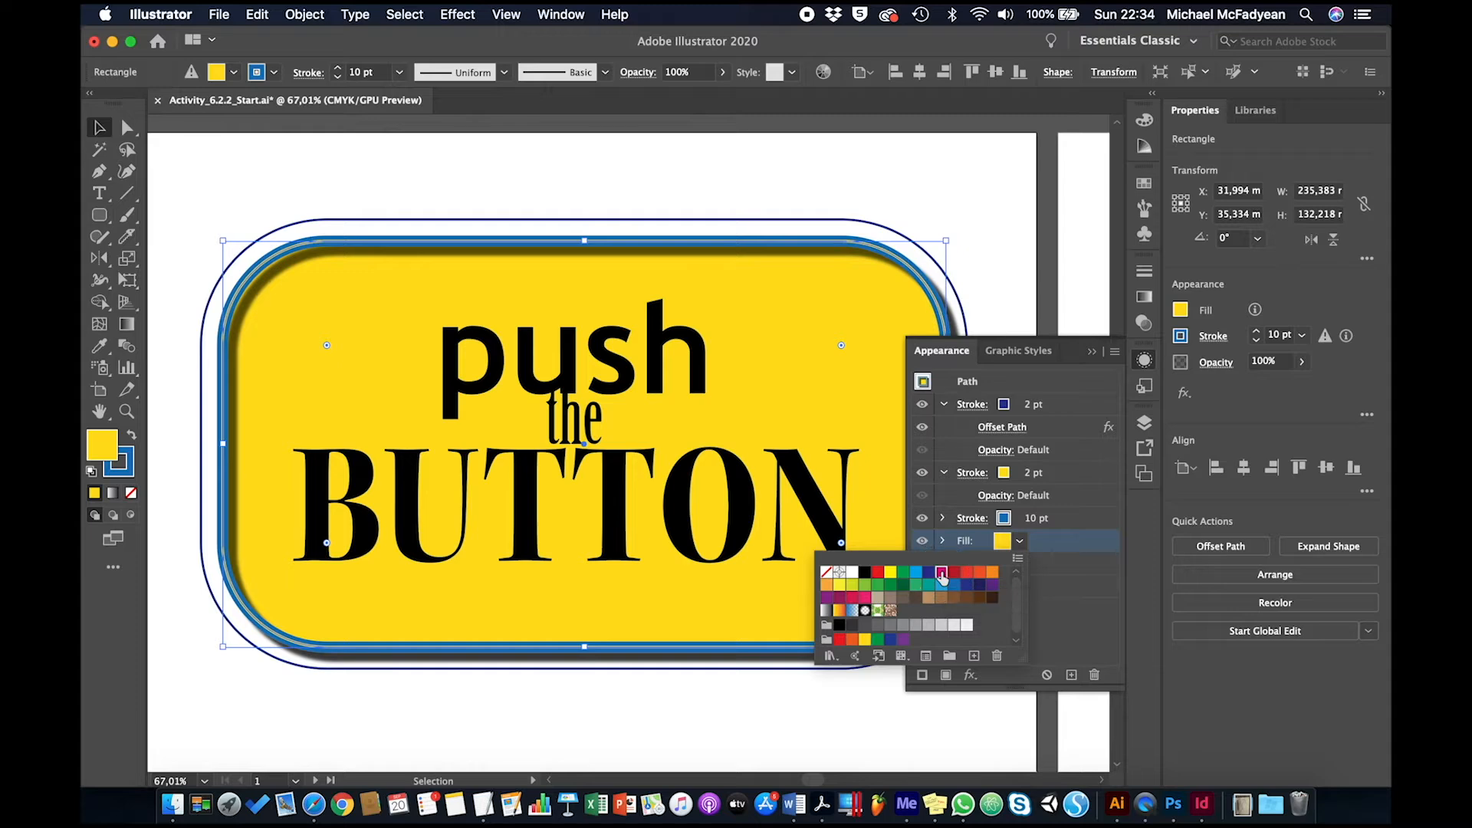
pyautogui.click(1059, 605)
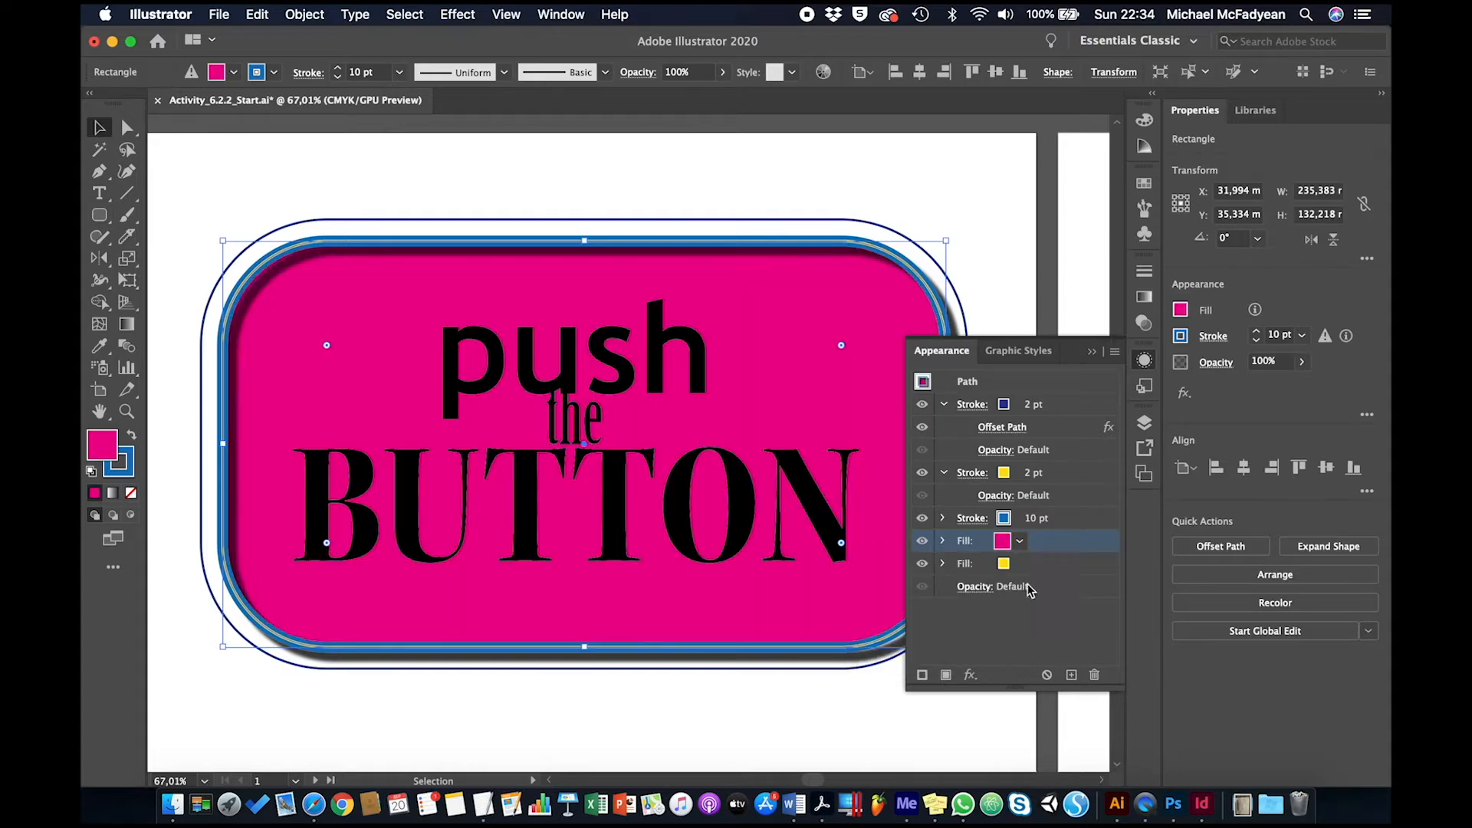
# Start a Scribble effect on the magenta fill and choose the Childlike preset for it
pyautogui.click(970, 675)
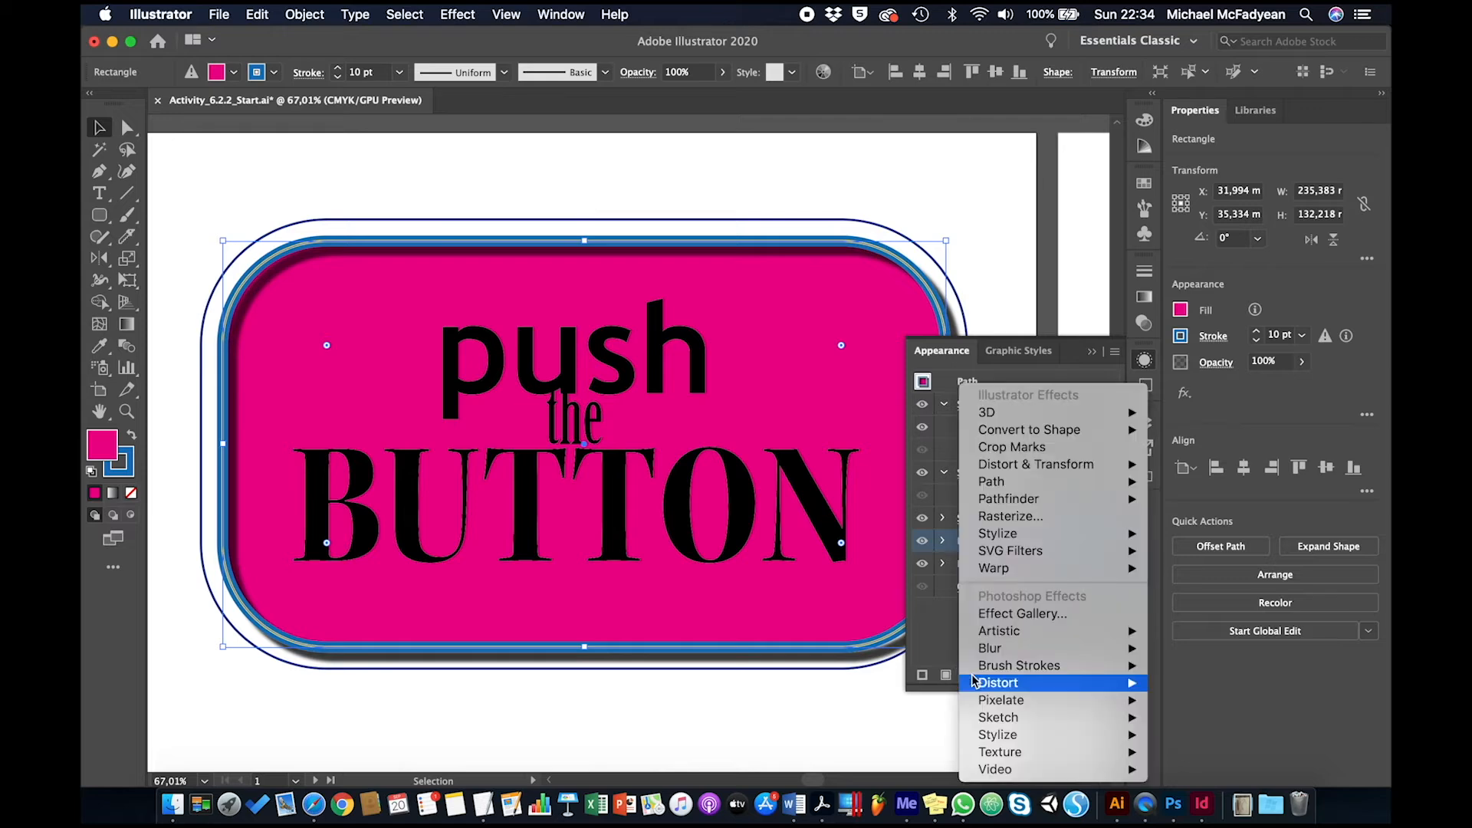
pyautogui.moveTo(1004, 534)
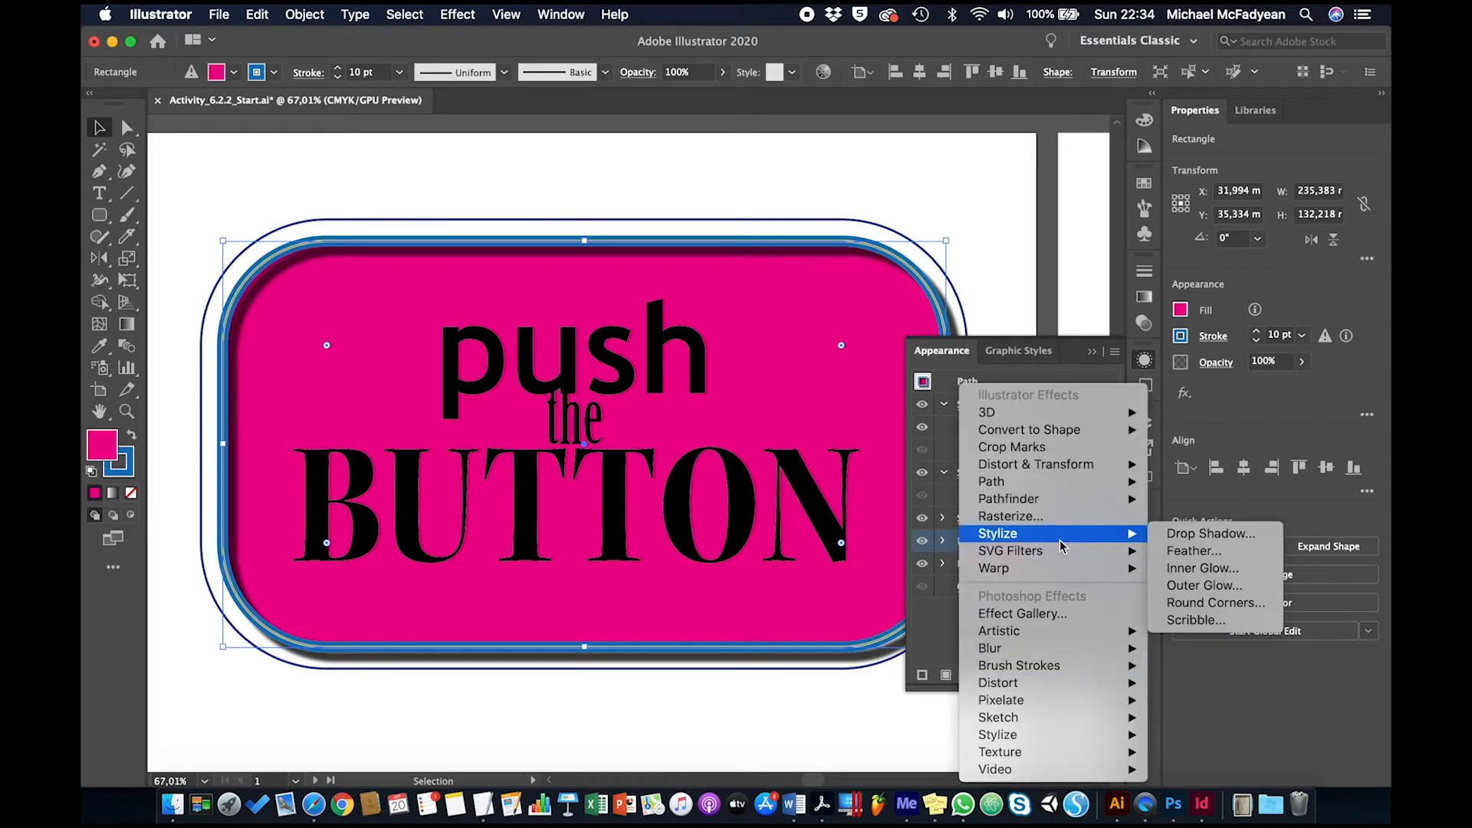
pyautogui.click(1171, 620)
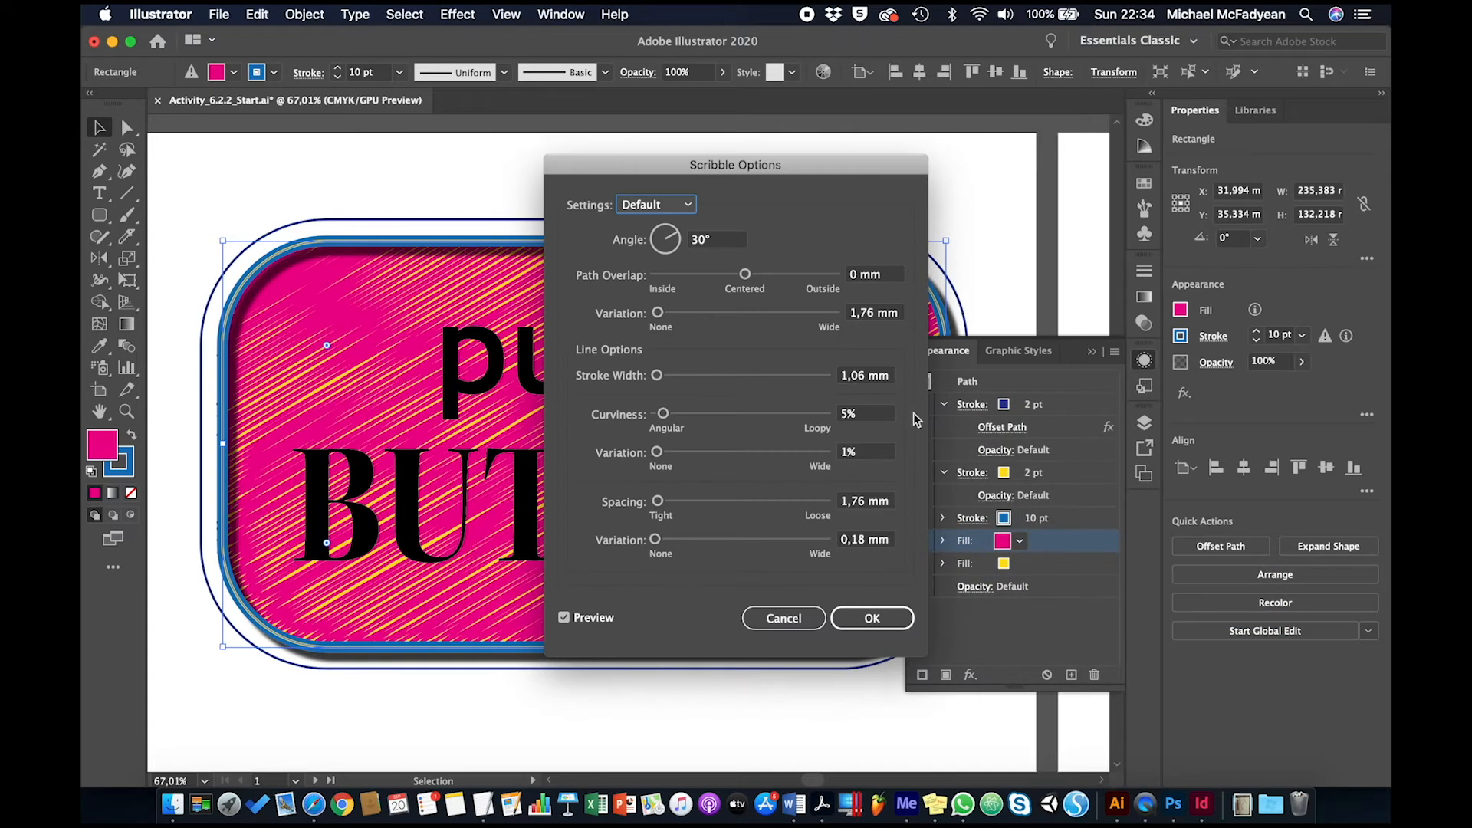
pyautogui.moveTo(749, 170); pyautogui.dragTo(1193, 243)
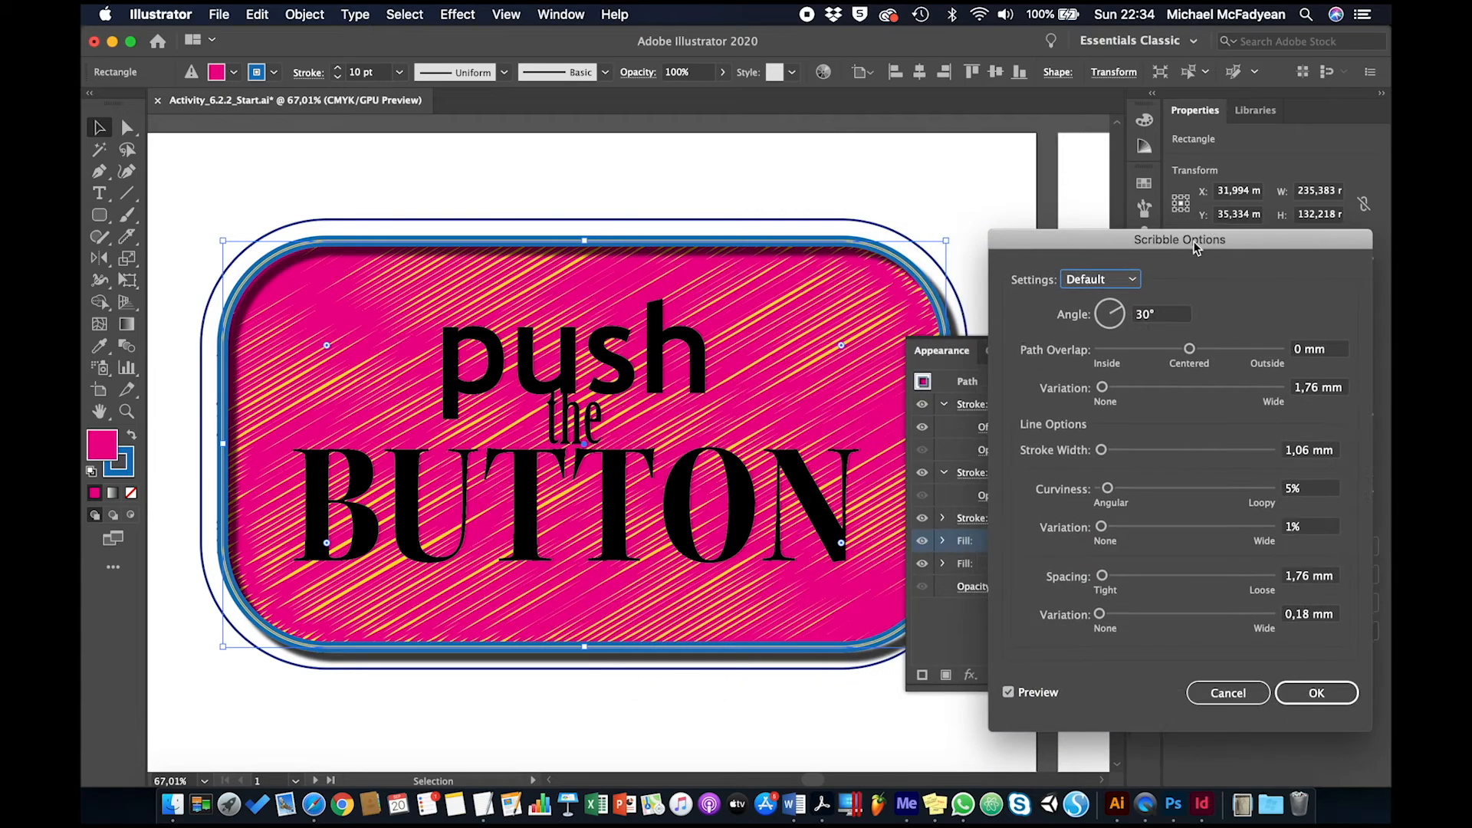
pyautogui.click(1104, 284)
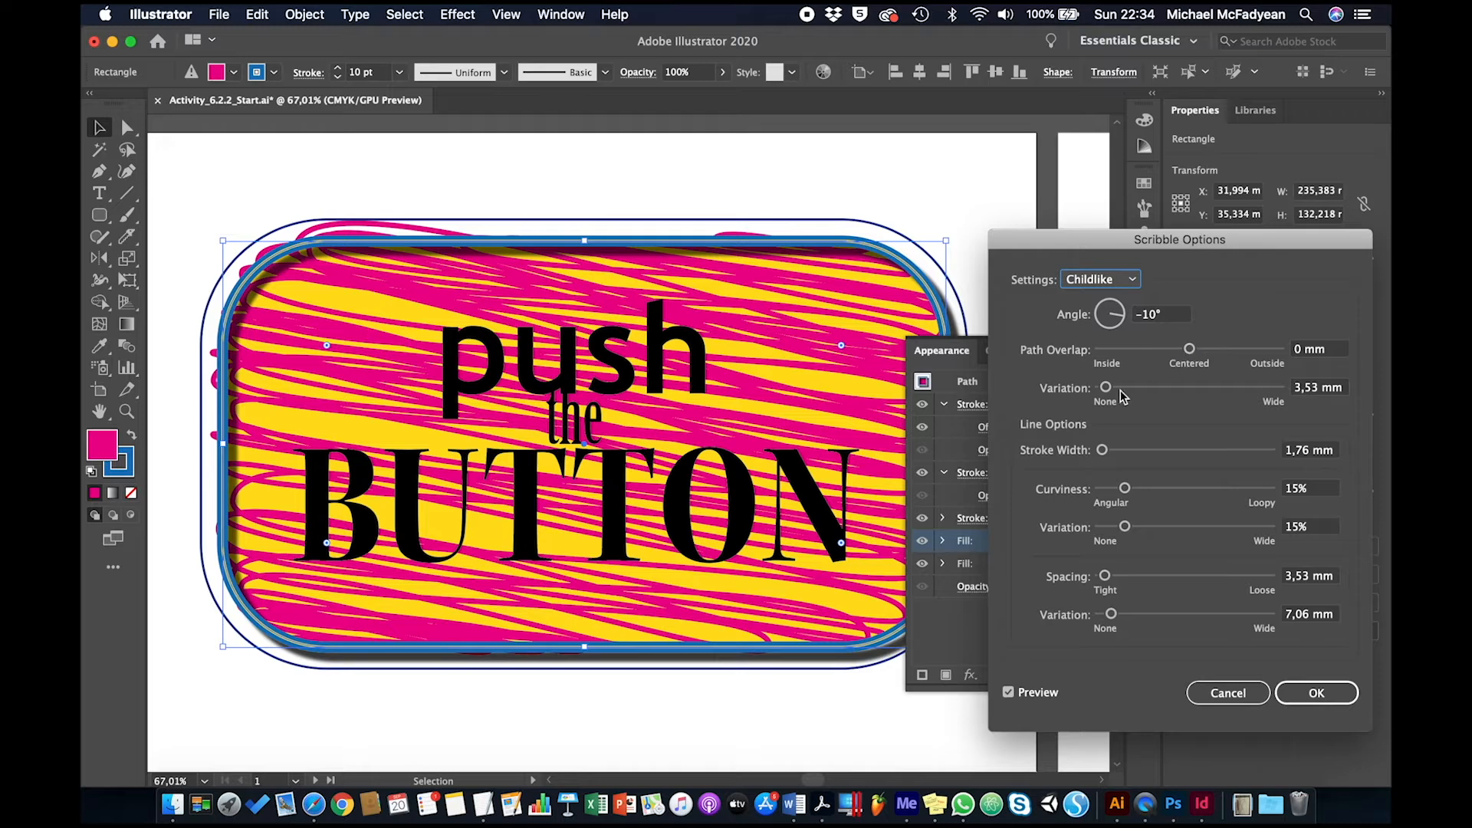
# Set the scribble's path variation to 32,1 mm, stroke width 2,82 mm, curviness 1%, spacing 8,47 mm and spacing variation about 20,46 mm, and apply it
pyautogui.moveTo(1106, 389); pyautogui.dragTo(1155, 388)
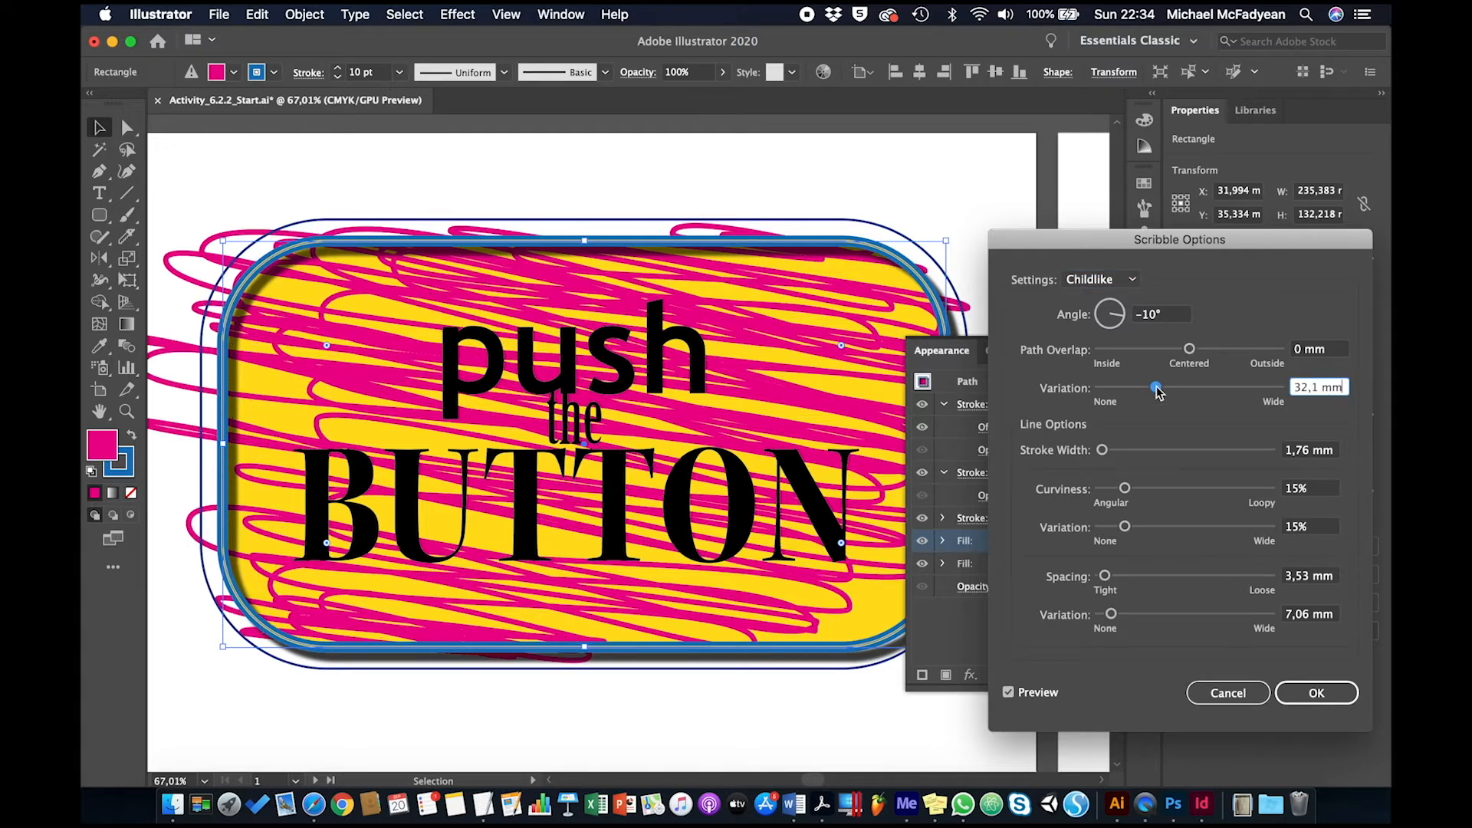
pyautogui.click(1102, 452)
pyautogui.moveTo(1102, 455)
pyautogui.mouseDown()
pyautogui.moveTo(1185, 456)
pyautogui.moveTo(1094, 463)
pyautogui.moveTo(1124, 455)
pyautogui.moveTo(1105, 455)
pyautogui.moveTo(1124, 491)
pyautogui.moveTo(1192, 493)
pyautogui.moveTo(1102, 496)
pyautogui.mouseUp()
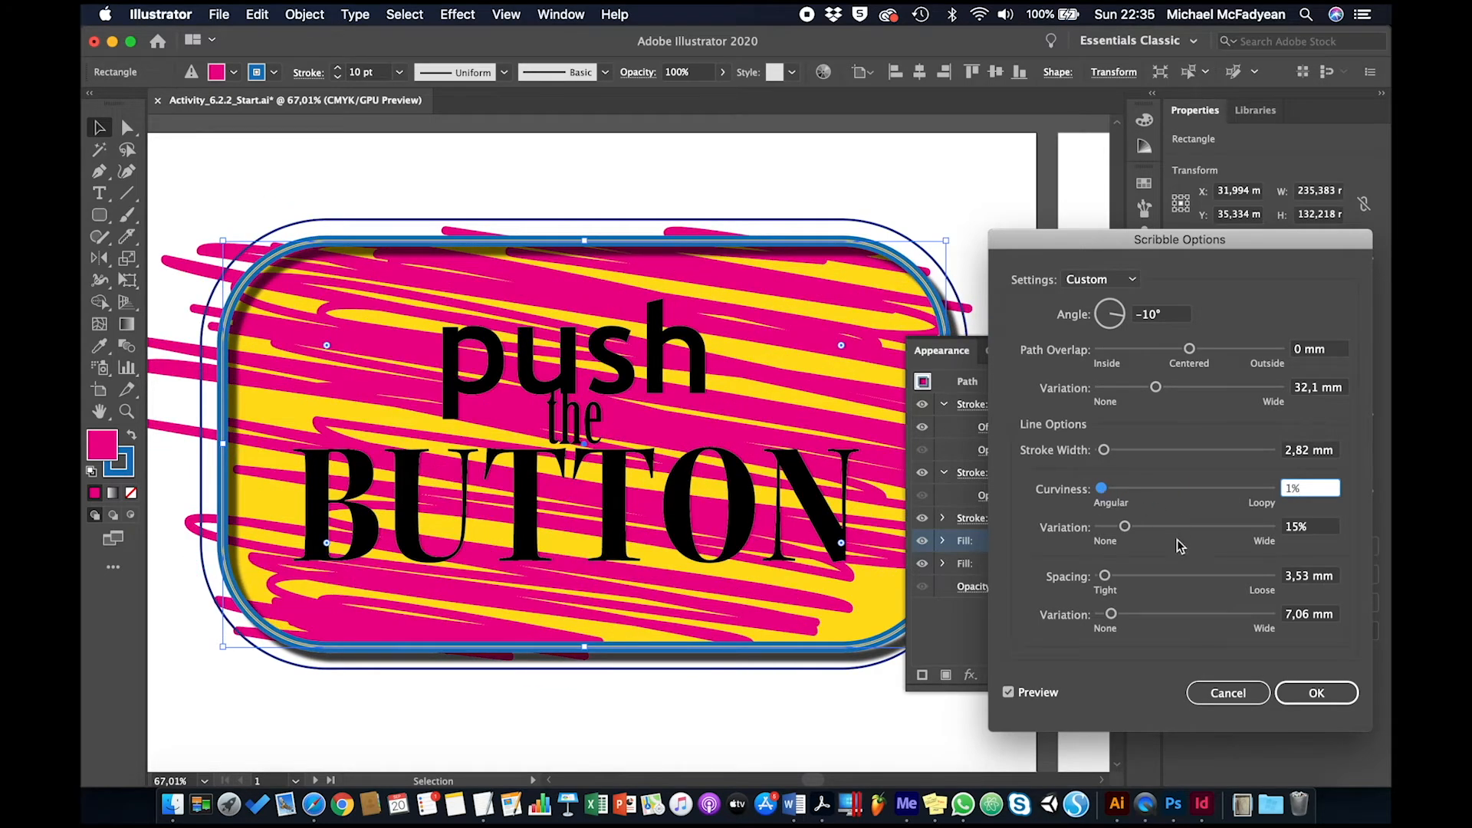
pyautogui.moveTo(1105, 575); pyautogui.dragTo(1115, 576)
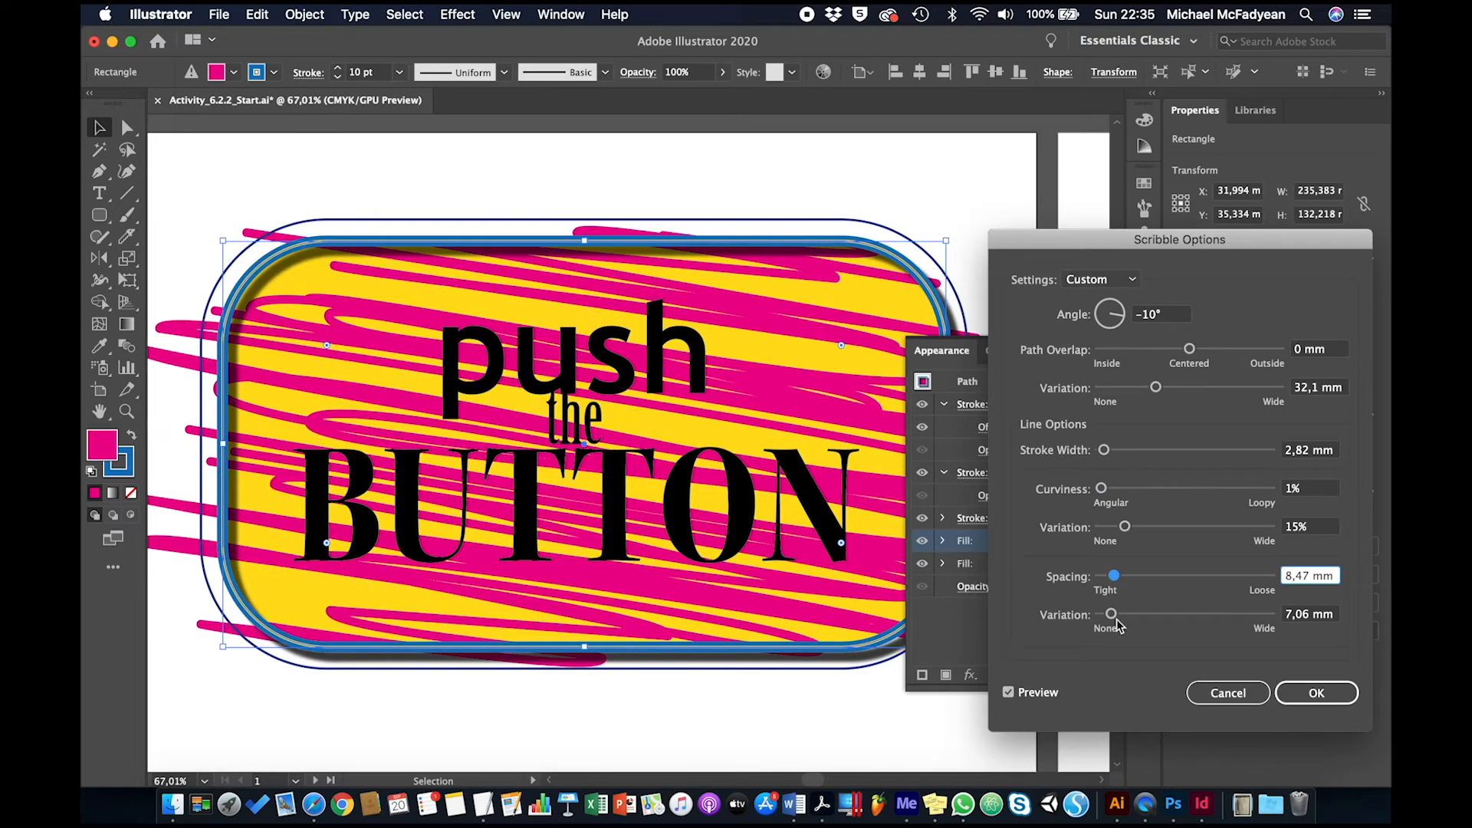
pyautogui.moveTo(1111, 614); pyautogui.dragTo(1134, 614)
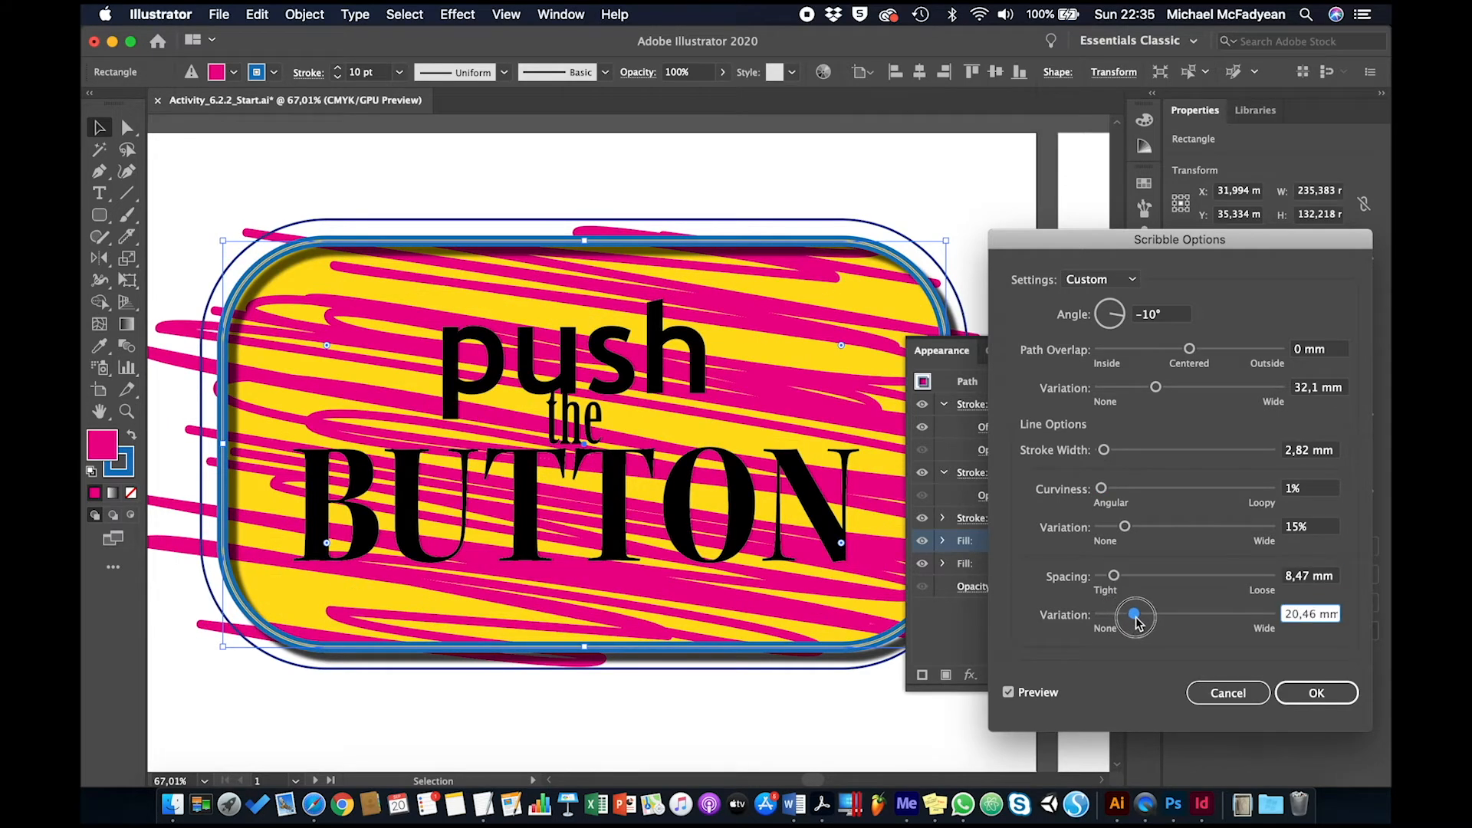
pyautogui.click(1309, 687)
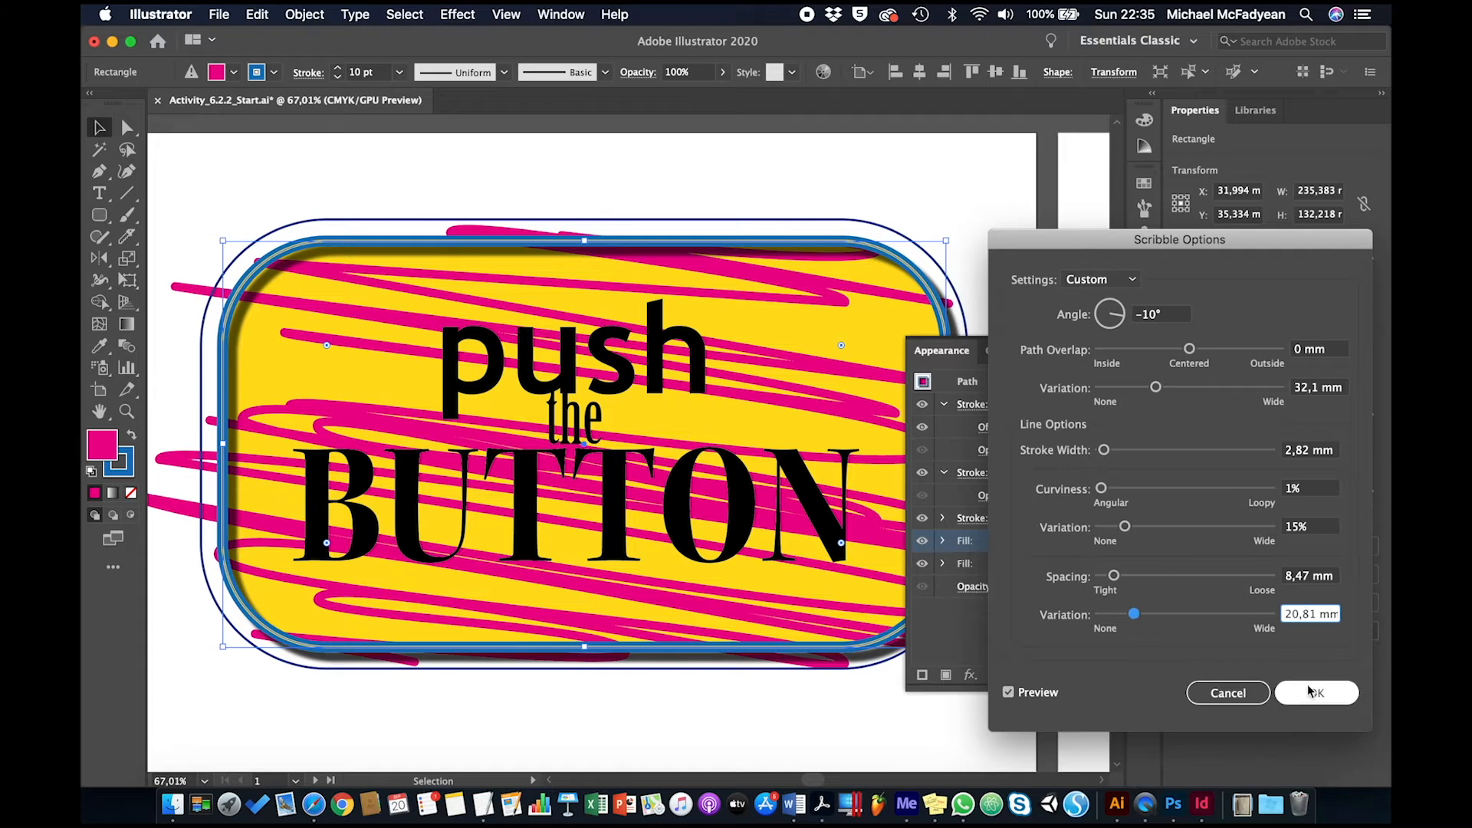
# Reduce the opacity of the magenta scribble fill to 70%
pyautogui.click(944, 541)
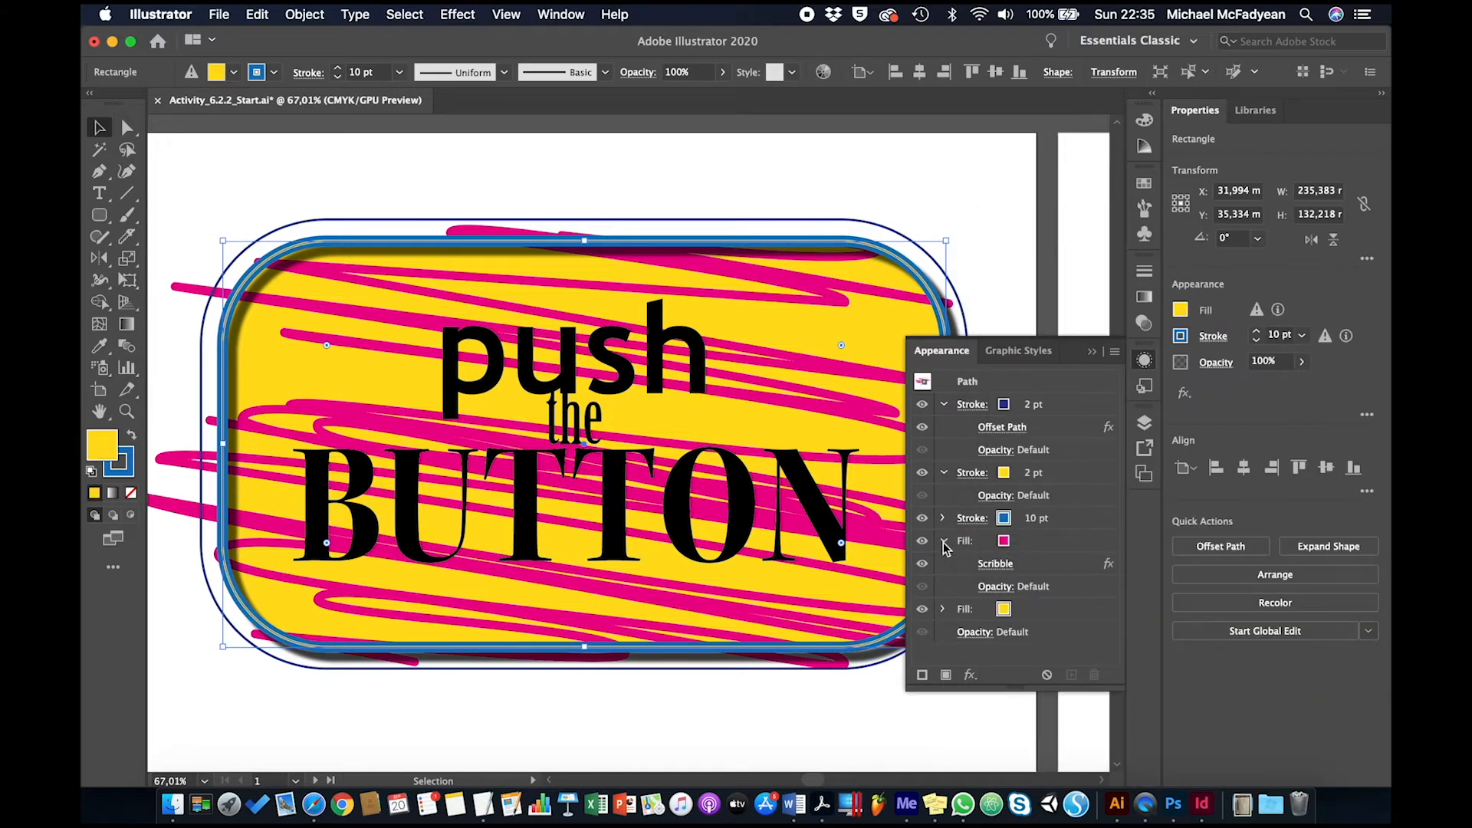
pyautogui.click(995, 587)
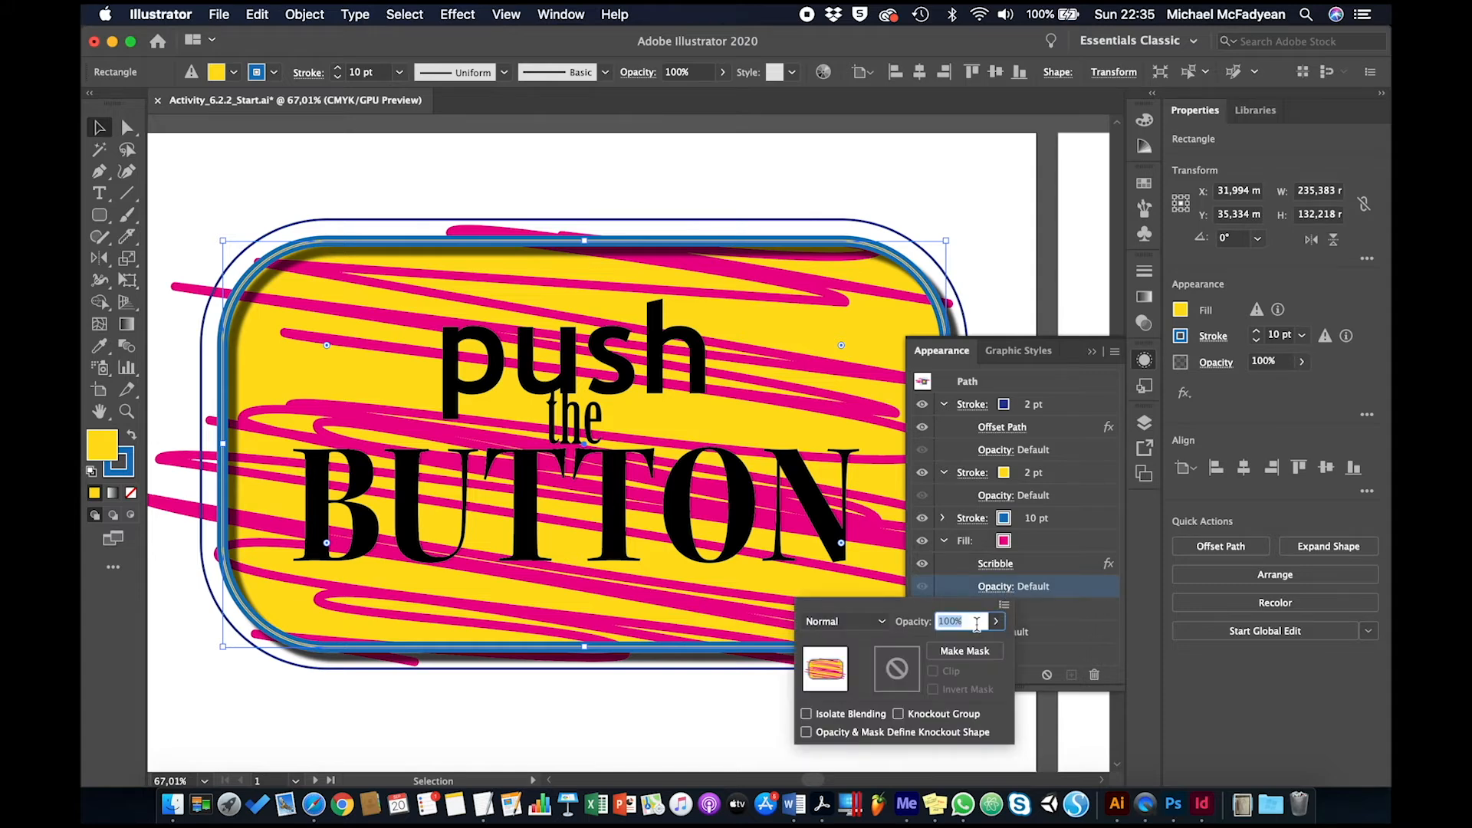
pyautogui.write('80')
pyautogui.press('Return')
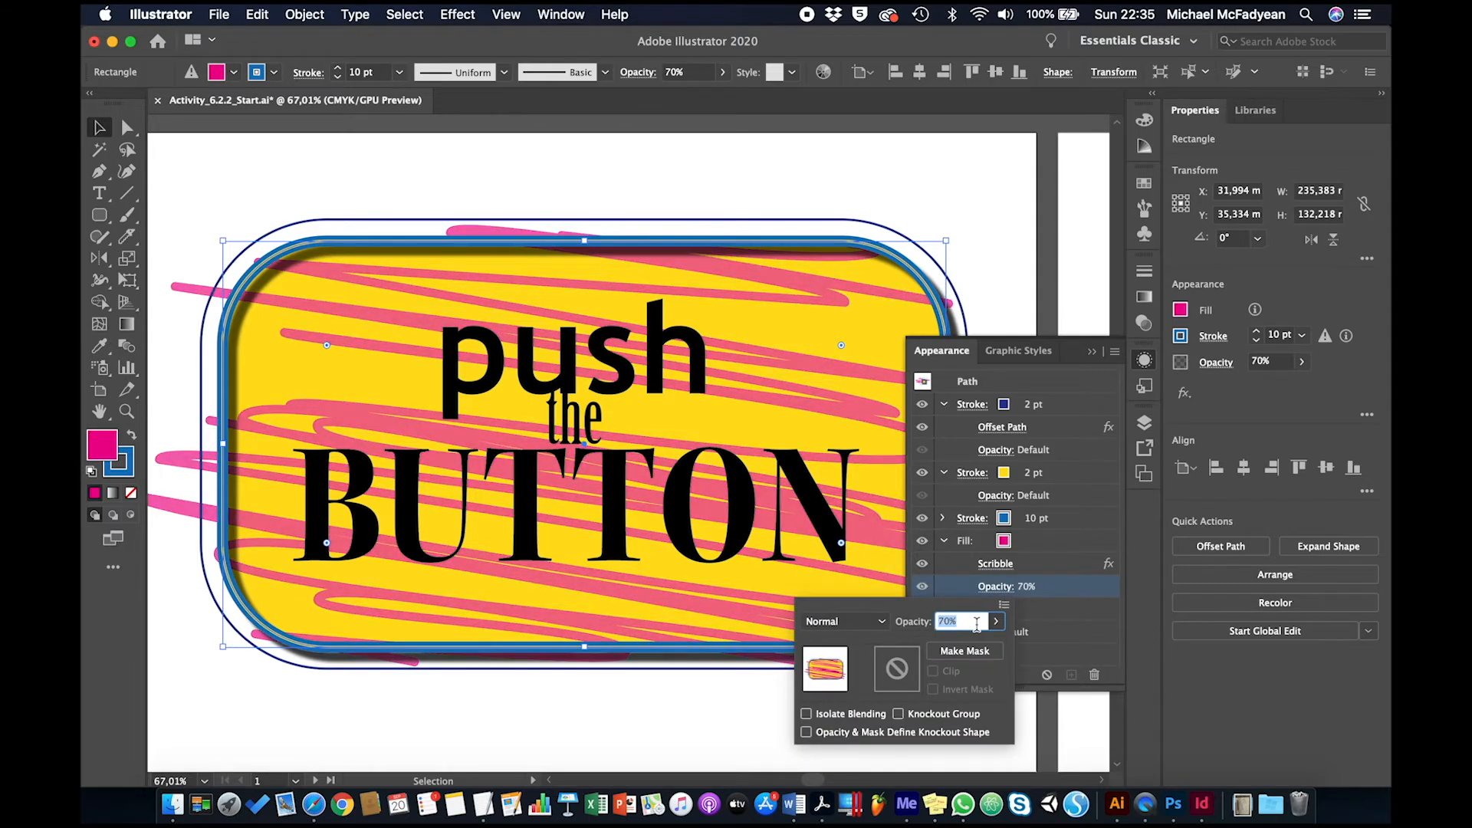
# Collapse the appearance settings and view the artwork in outline mode to examine the underlying paths
pyautogui.click(1092, 360)
pyautogui.click(1092, 356)
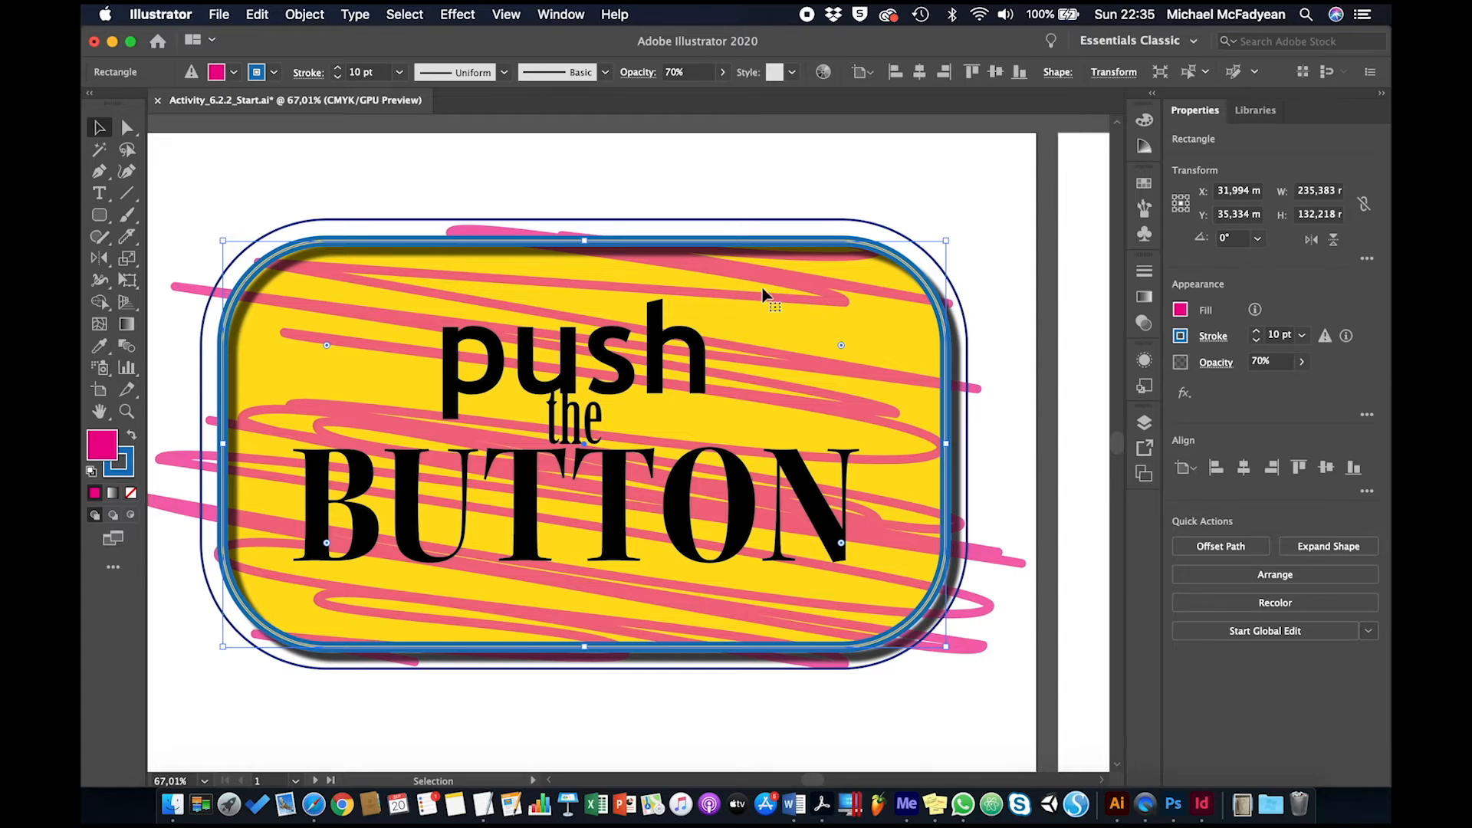
pyautogui.press('super+y')
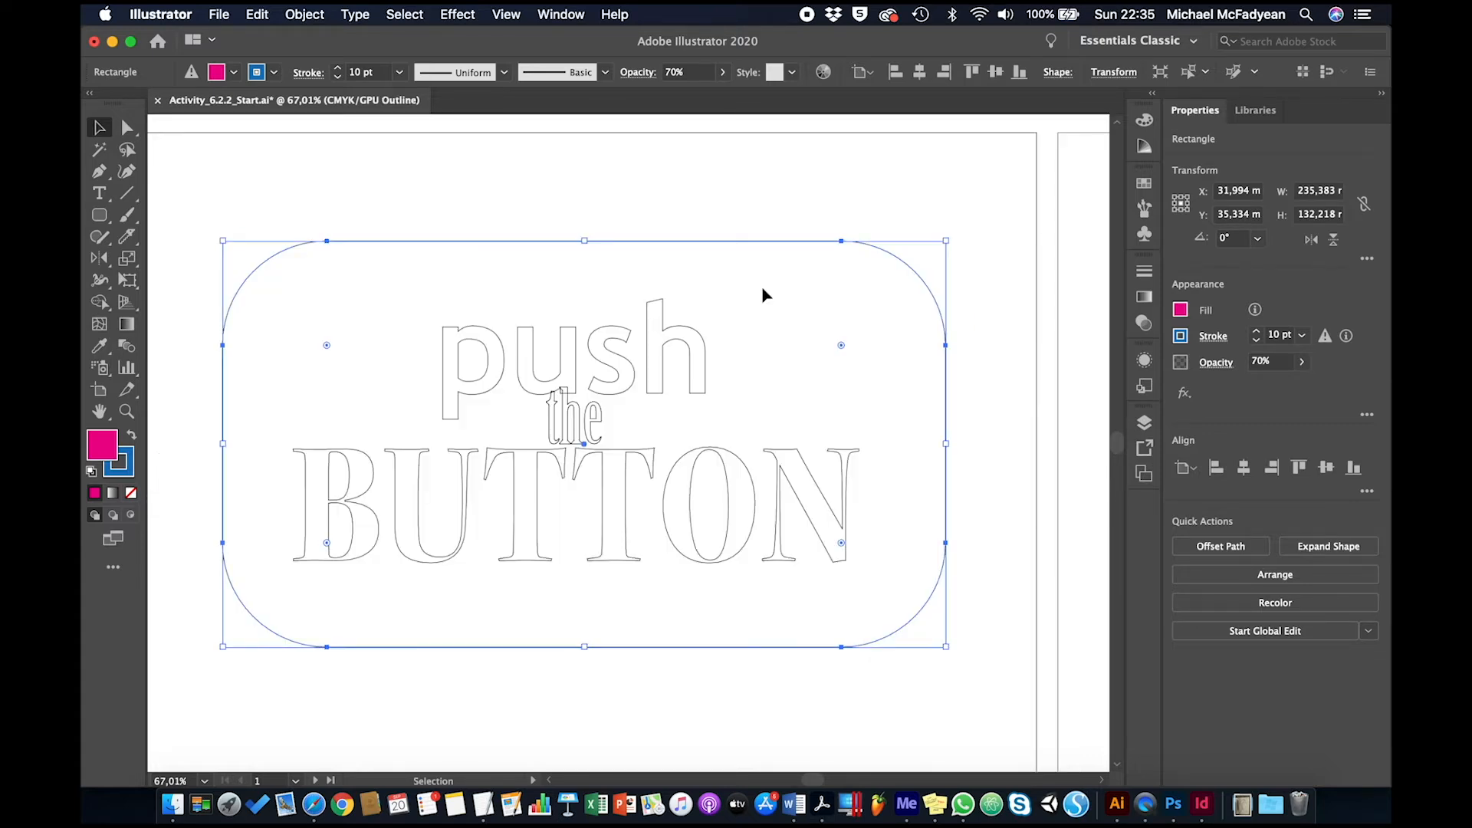
# Return to the full-colour preview, save the rounded rectangle's appearance as a new graphic style, and deselect the rectangle
pyautogui.press('super+y')
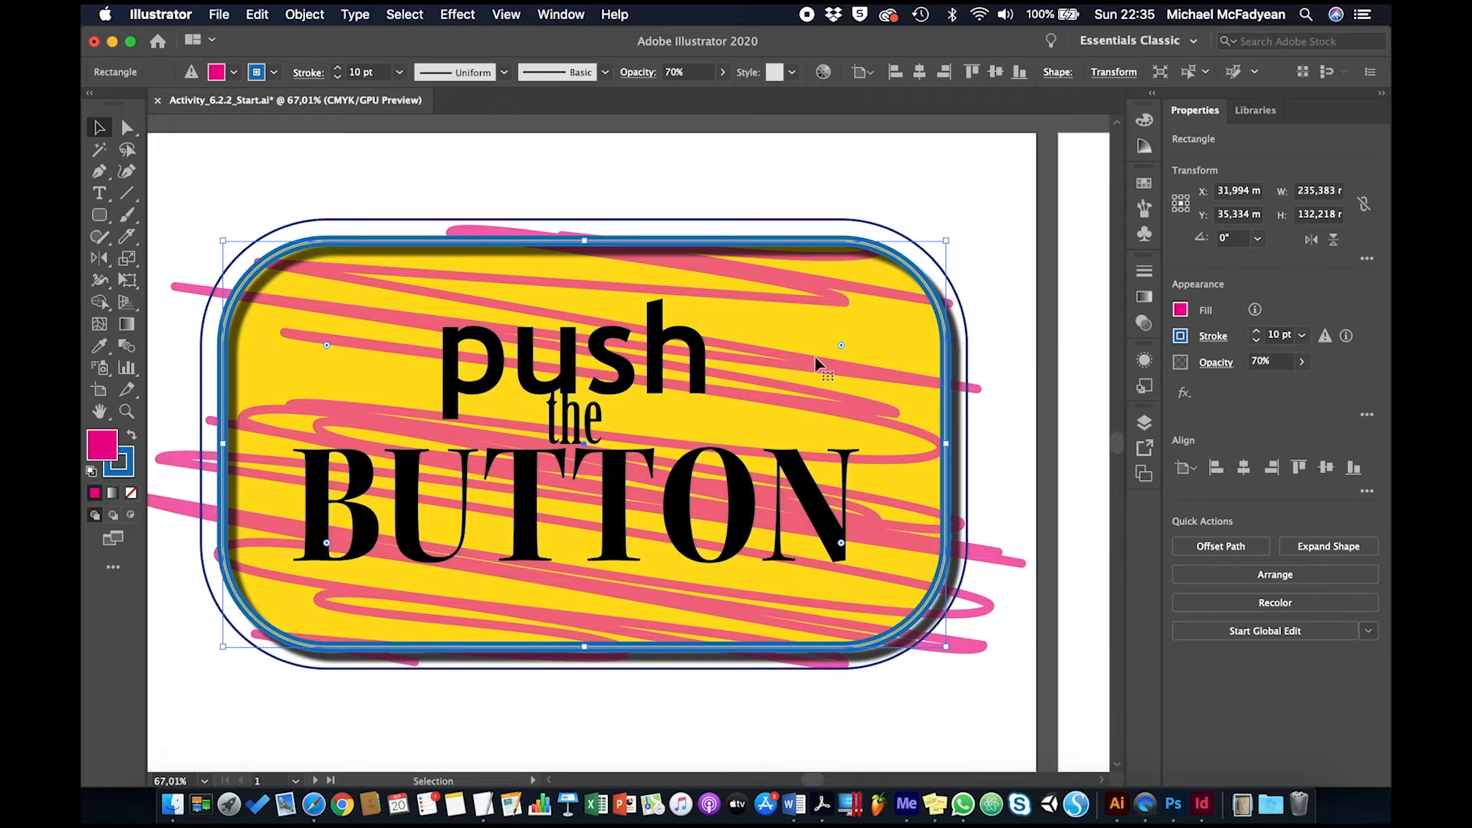
pyautogui.click(1143, 387)
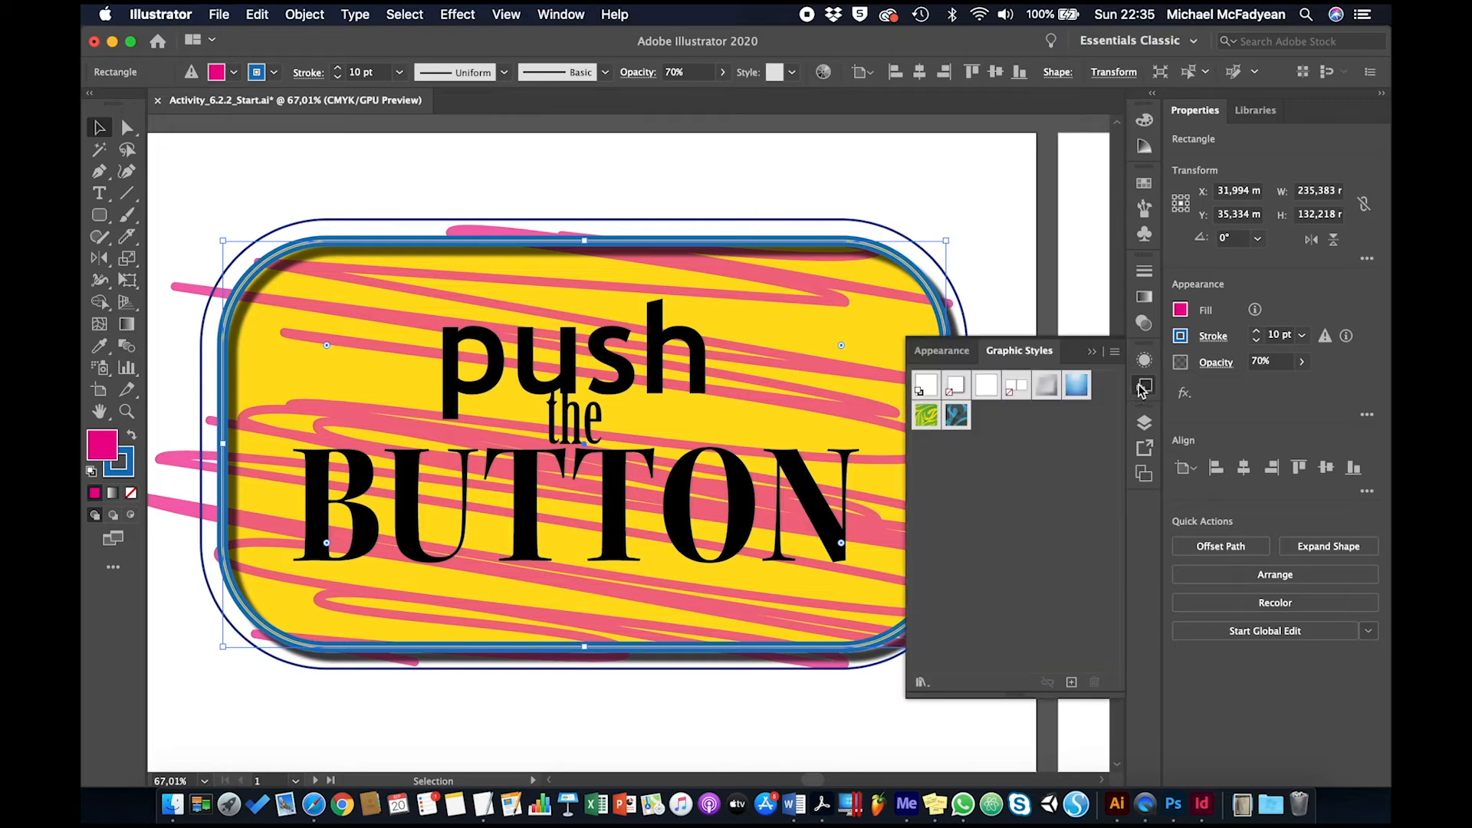
pyautogui.moveTo(802, 368); pyautogui.dragTo(1028, 518)
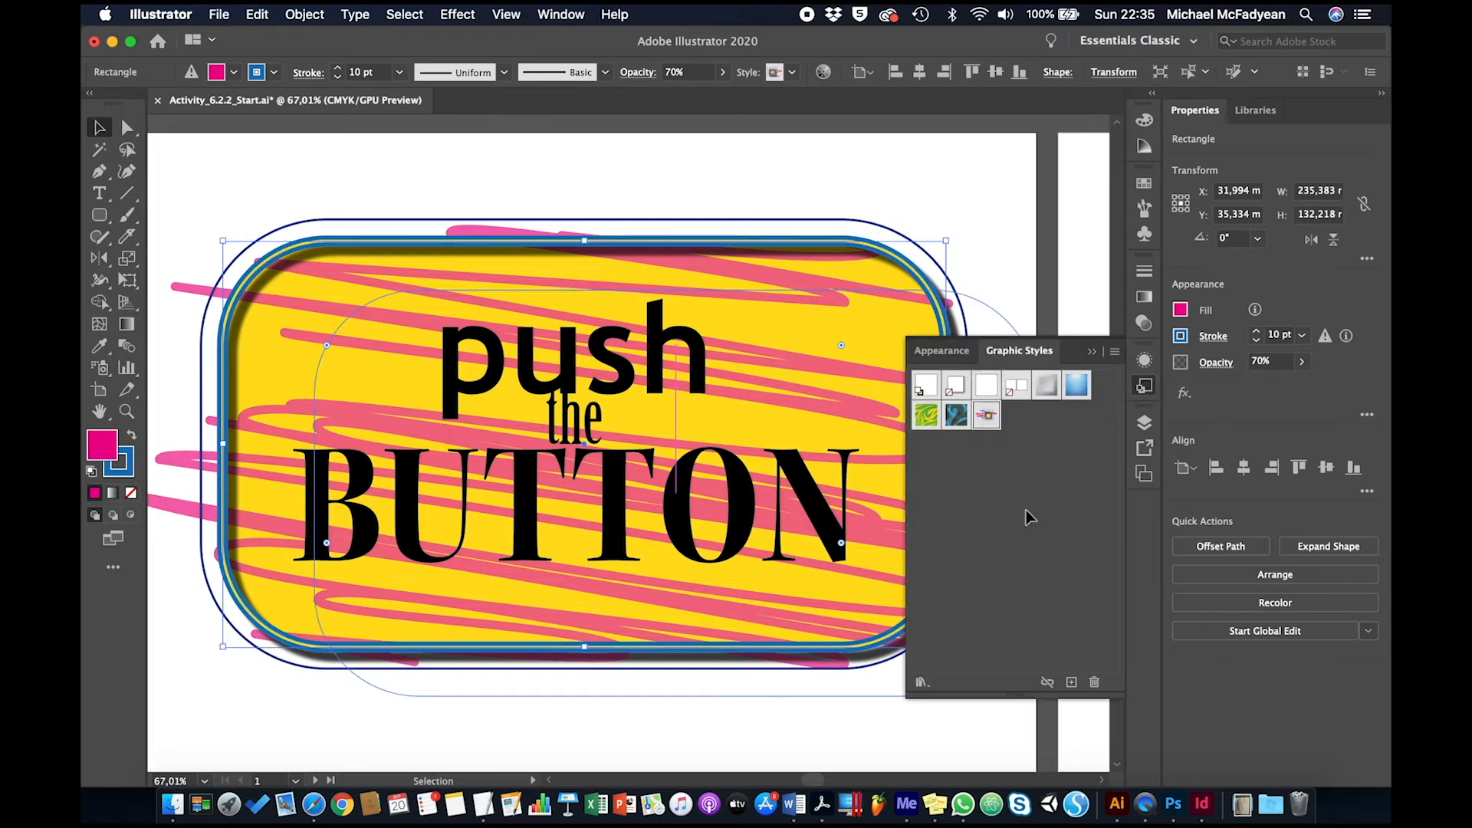
pyautogui.click(1003, 218)
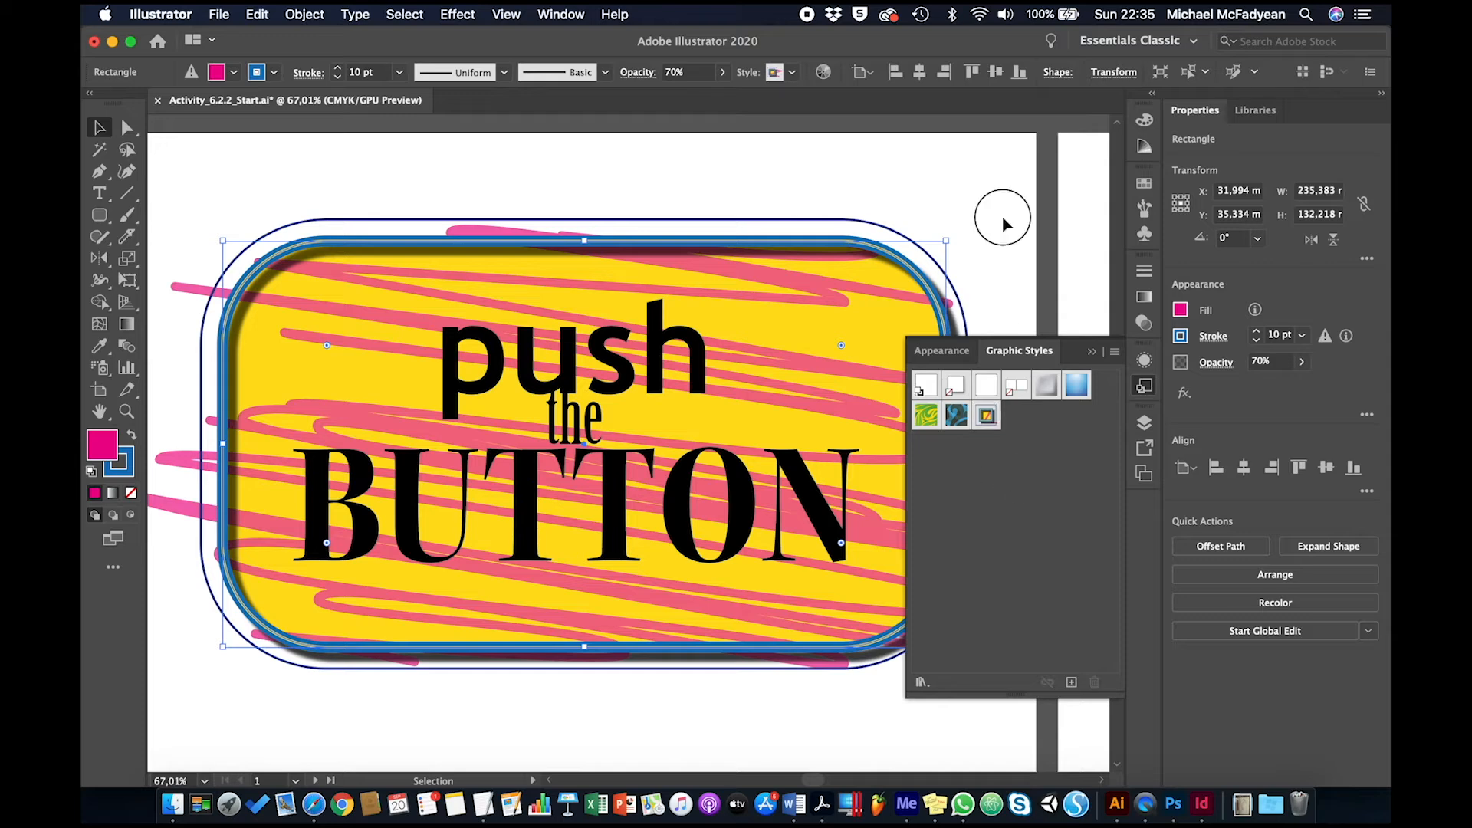
# Rename the new graphic style as "Yellow scribble"
pyautogui.doubleClick(987, 415)
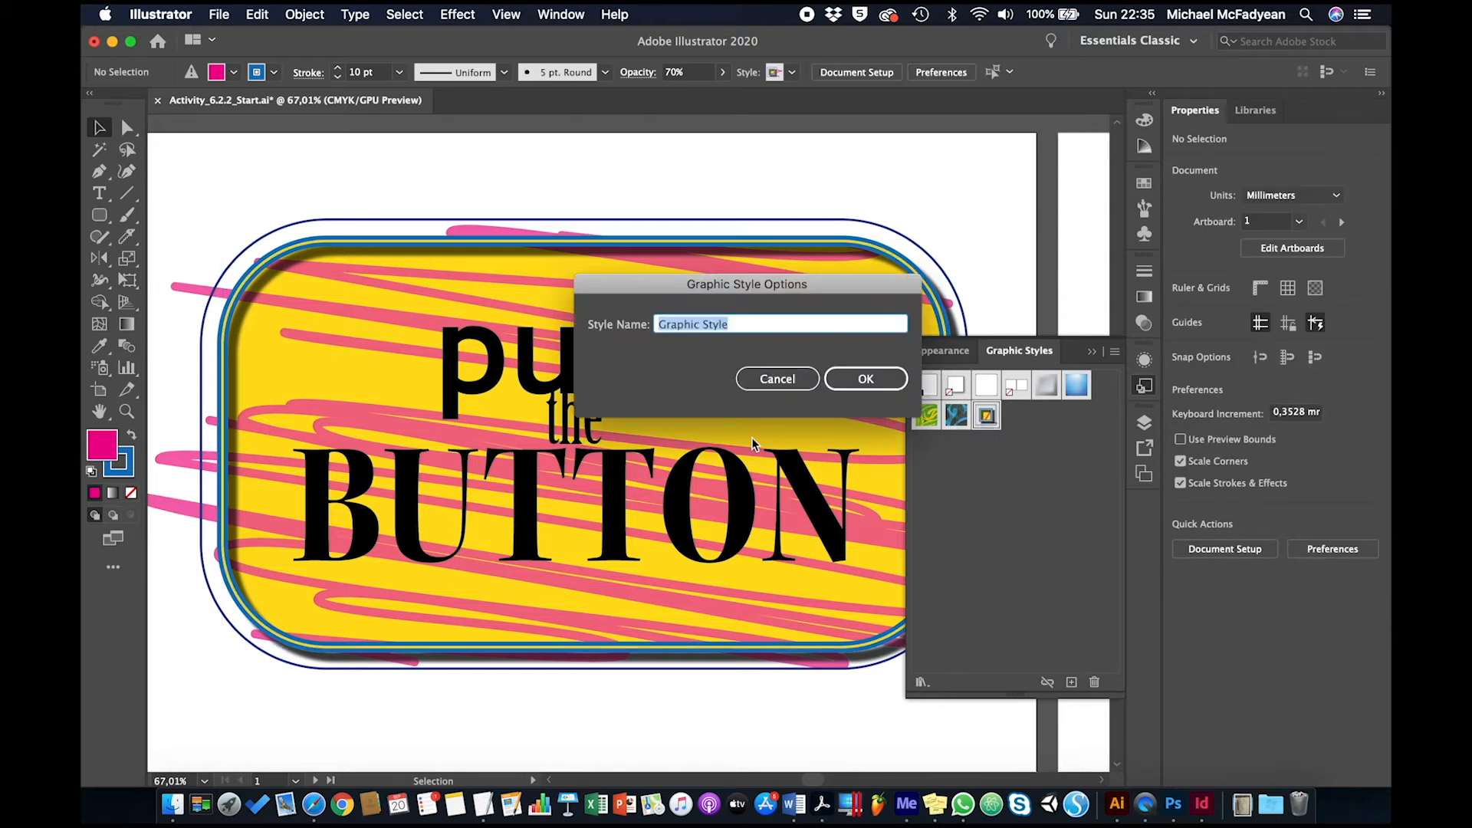
pyautogui.write('Yellow scribble')
pyautogui.press('Return')
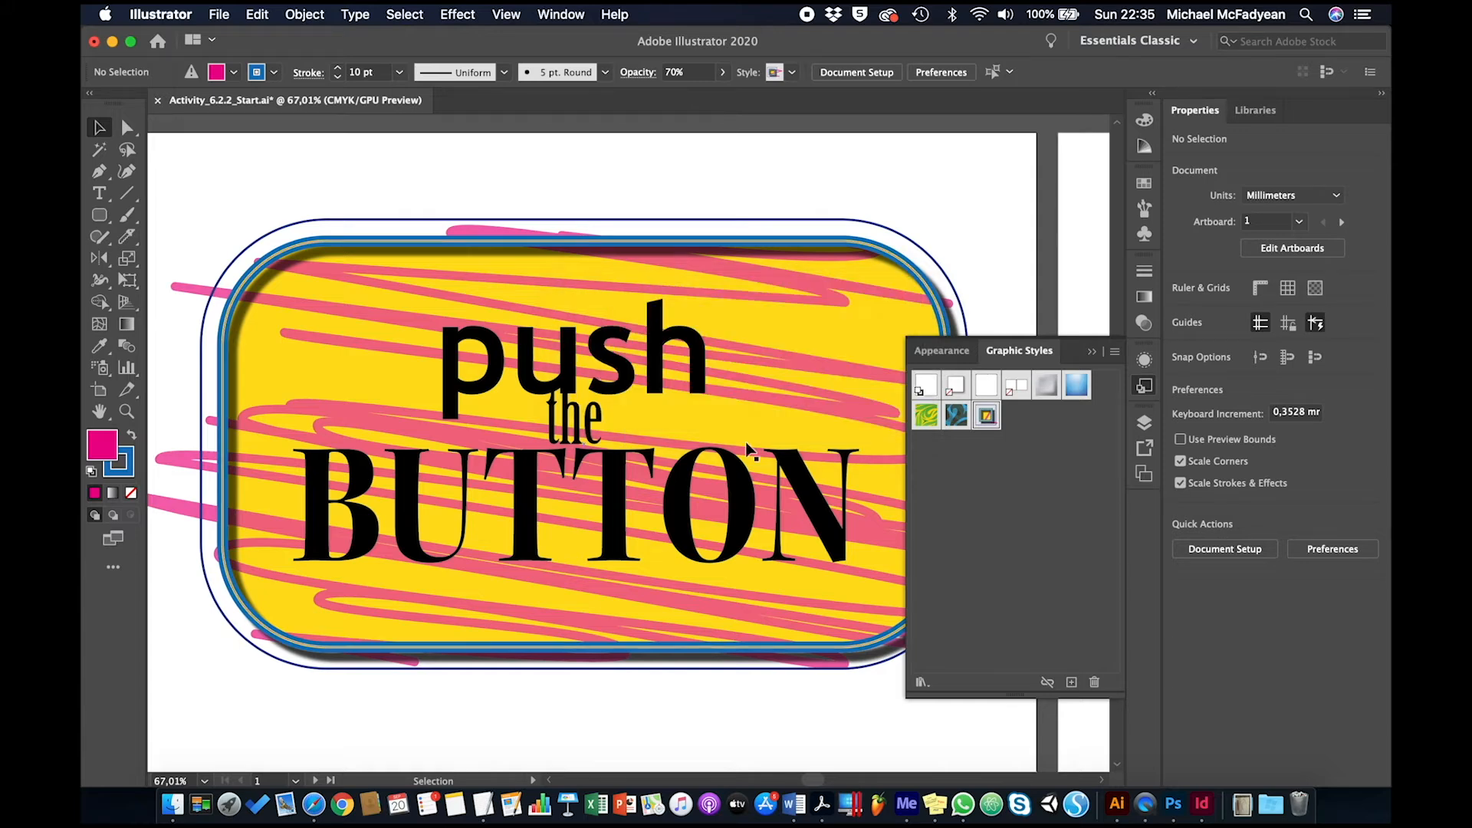
# Add a white fill to the appearance of the "push the BUTTON" text group
pyautogui.click(742, 494)
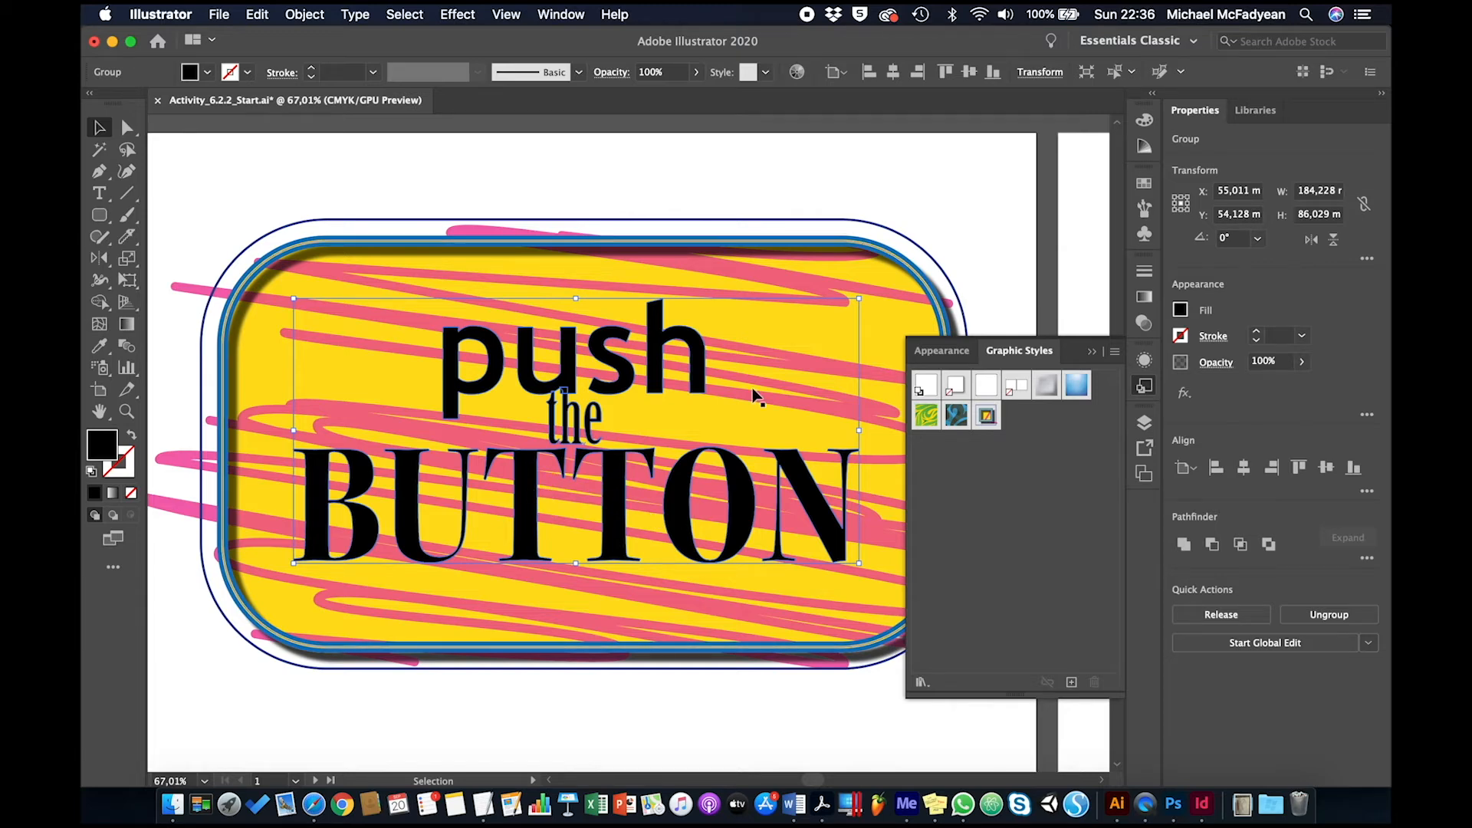
pyautogui.click(1144, 361)
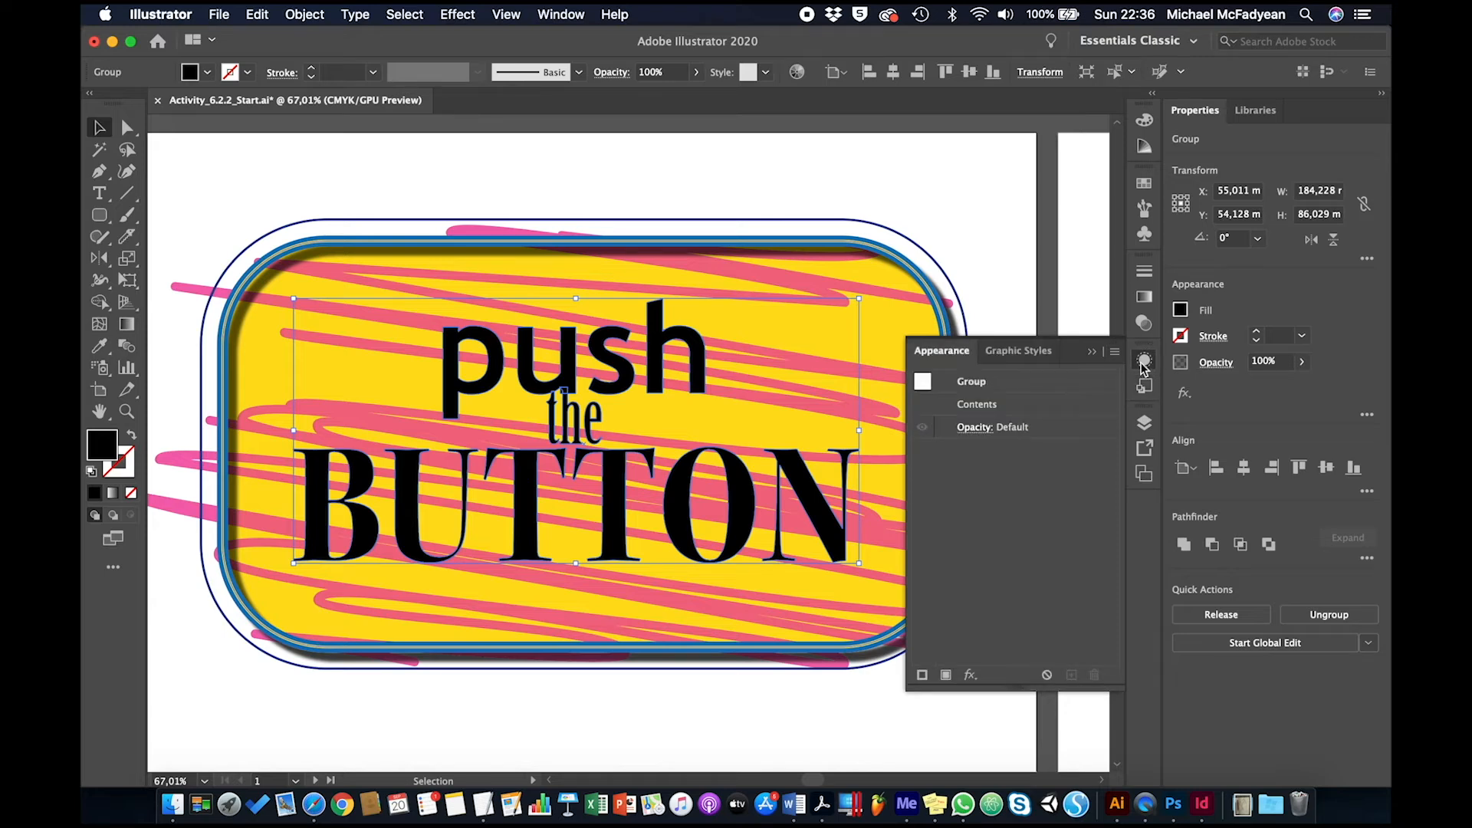
pyautogui.click(945, 674)
pyautogui.click(1019, 451)
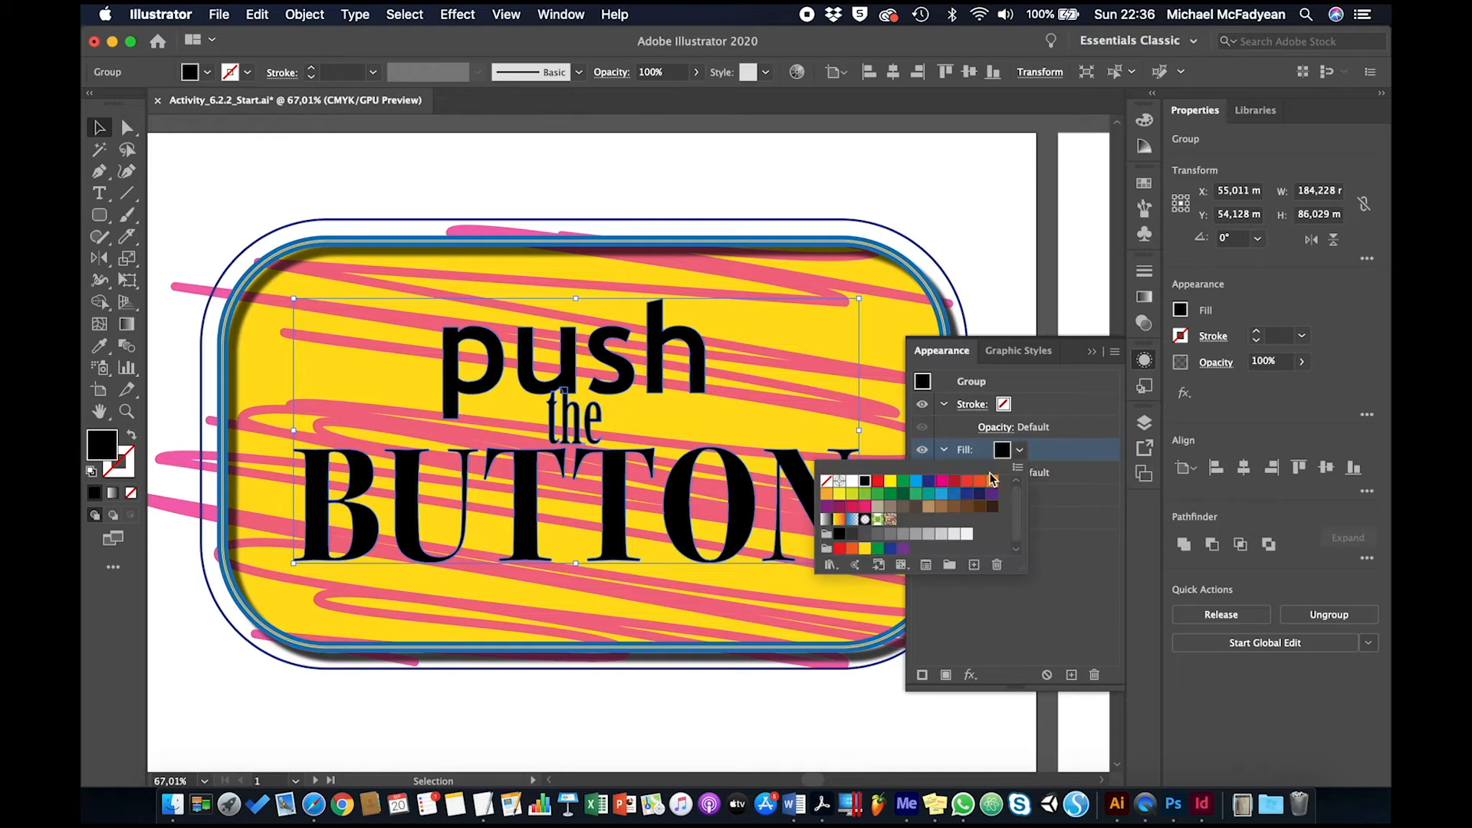
pyautogui.click(852, 481)
pyautogui.click(1056, 564)
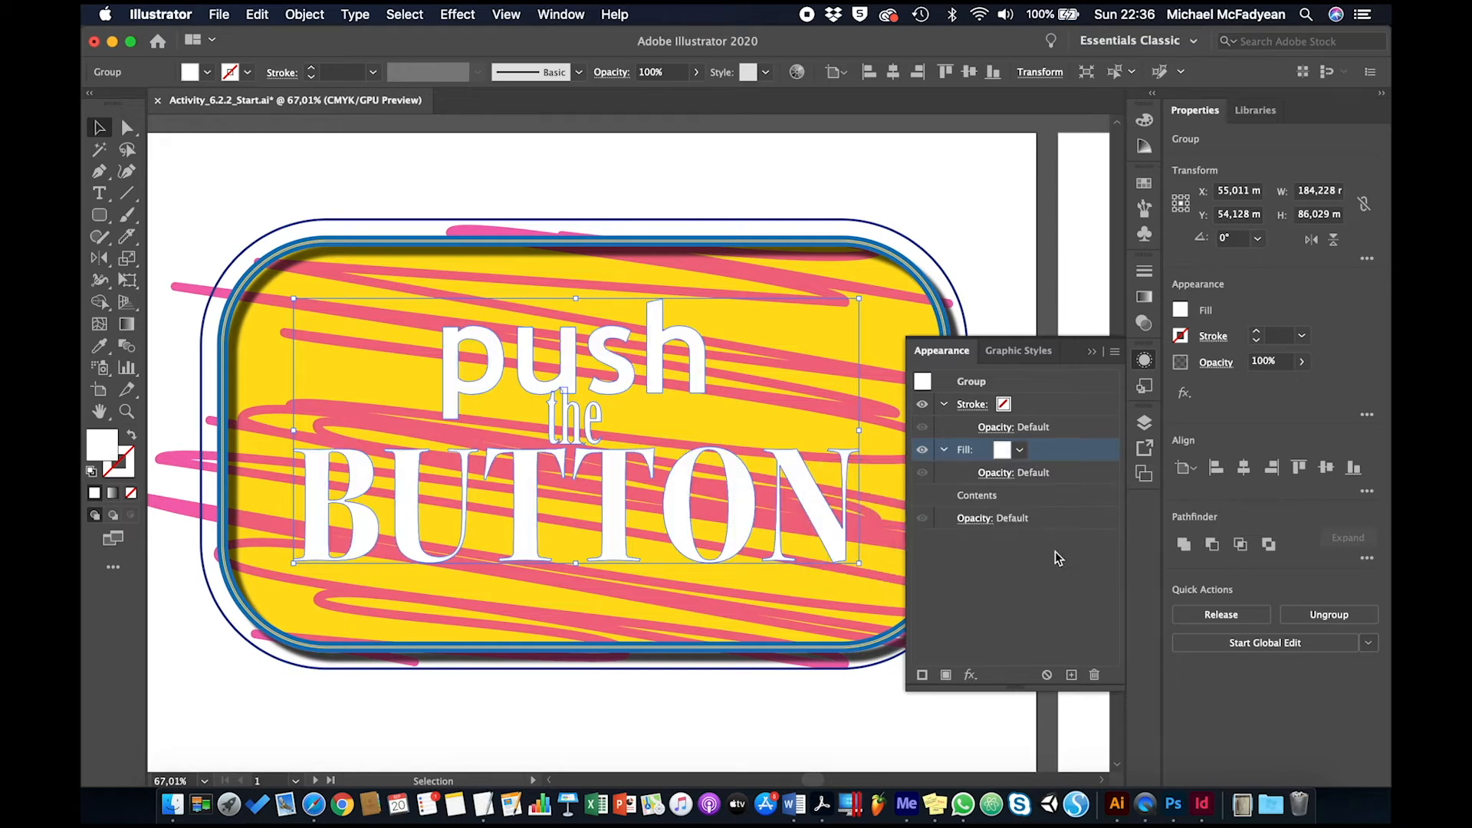
# Give the text group's stroke a magenta colour and a weight of 2 pt
pyautogui.click(1016, 407)
pyautogui.click(1022, 408)
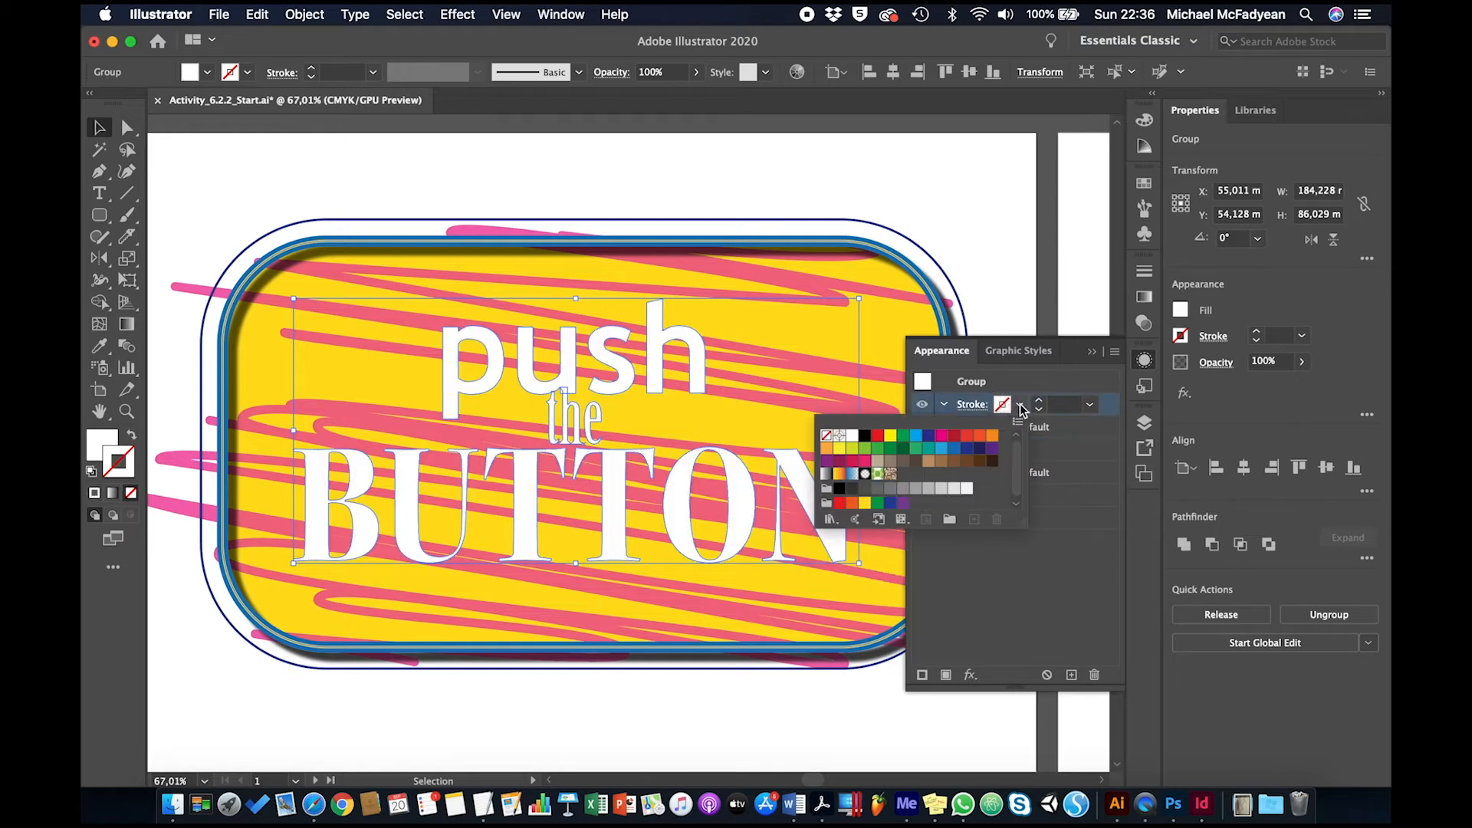
pyautogui.click(941, 436)
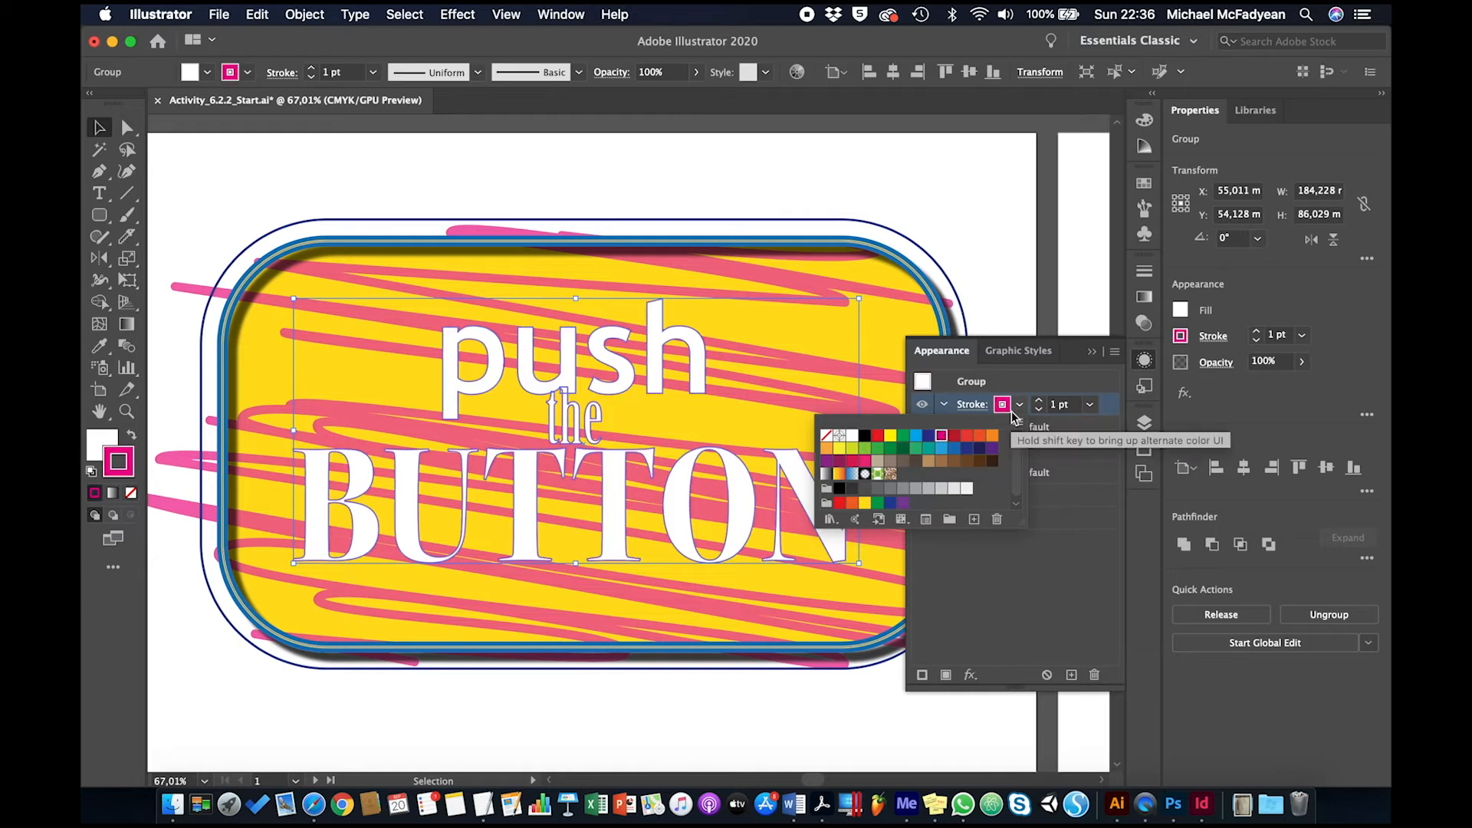
pyautogui.click(1039, 401)
pyautogui.click(1039, 401)
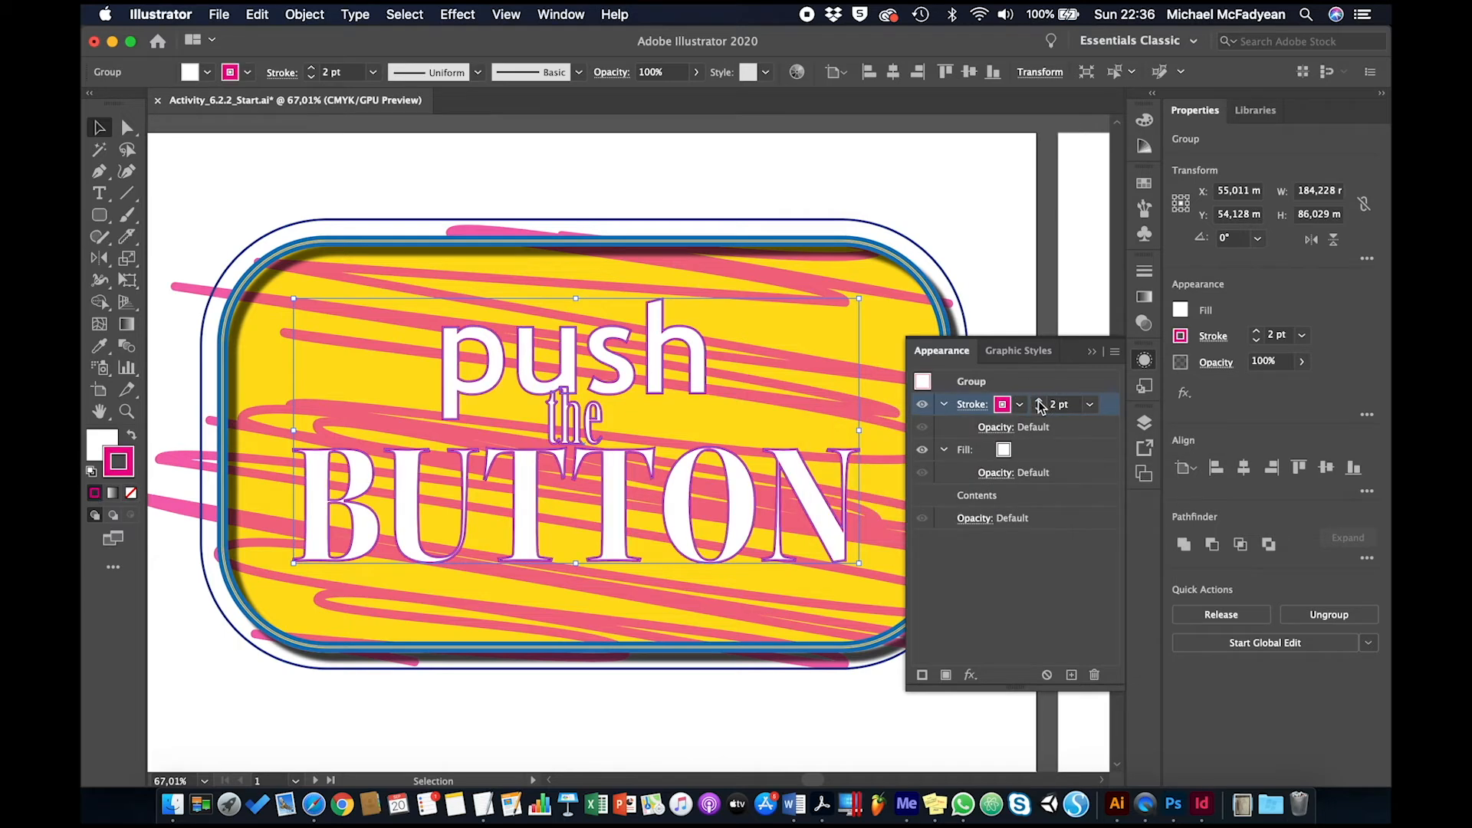
pyautogui.click(1058, 563)
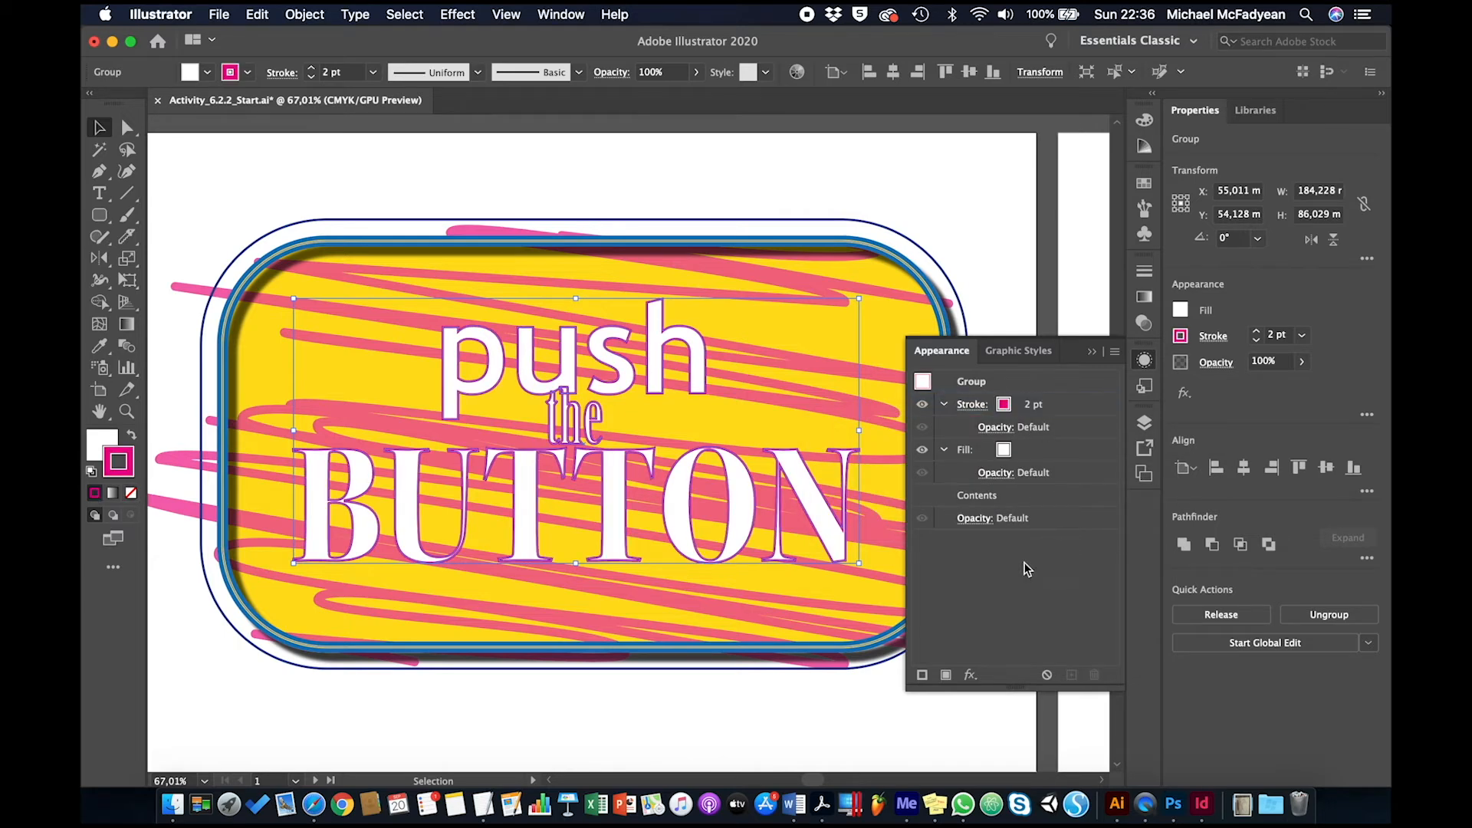
# Add a second fill to the text group above its stroke and colour it purple
pyautogui.click(947, 675)
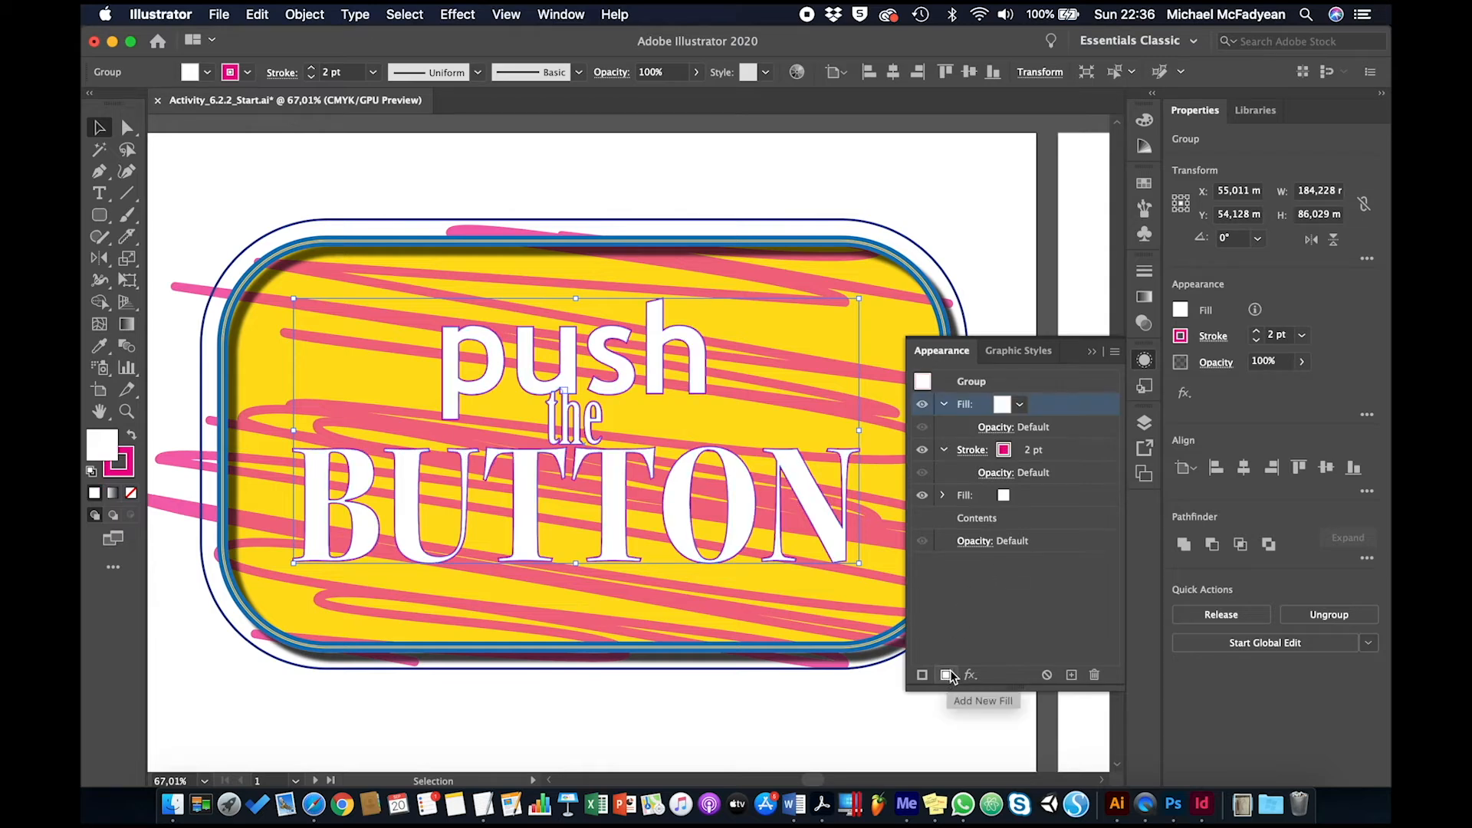
pyautogui.click(1019, 405)
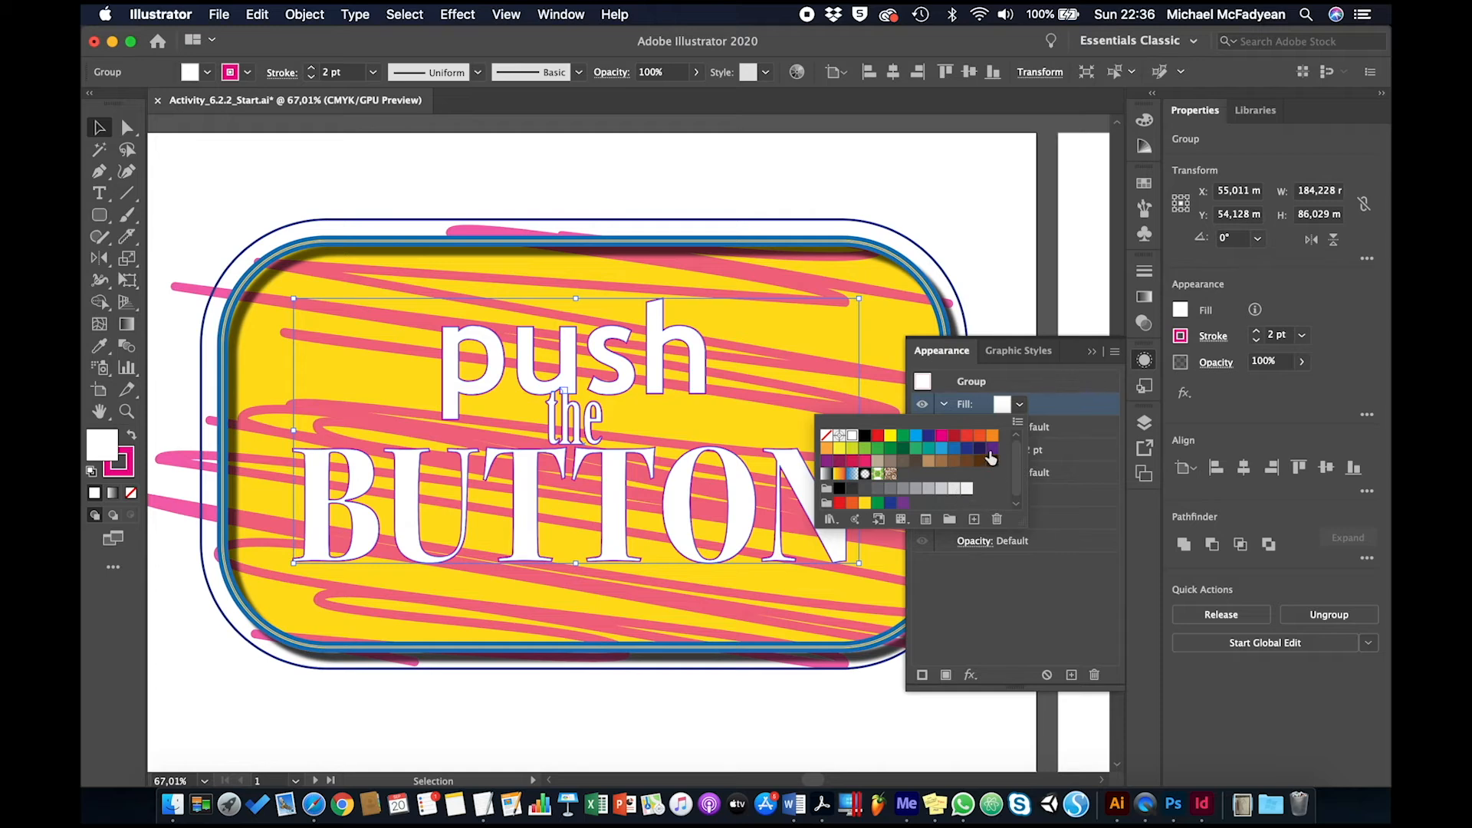
pyautogui.click(992, 447)
pyautogui.click(1062, 558)
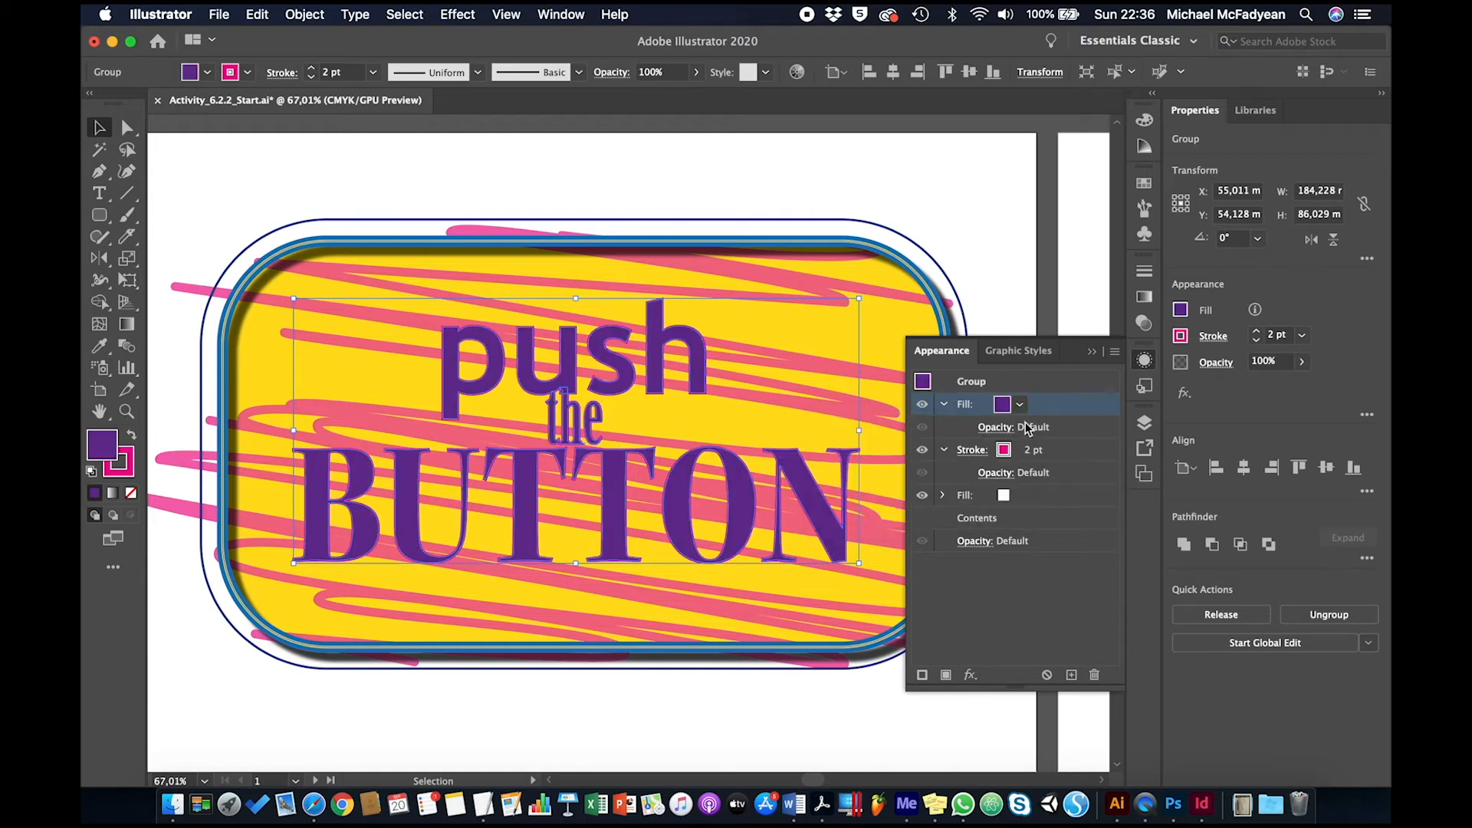
# Apply an Offset Path effect of 3 mm to the text group's purple fill
pyautogui.click(969, 676)
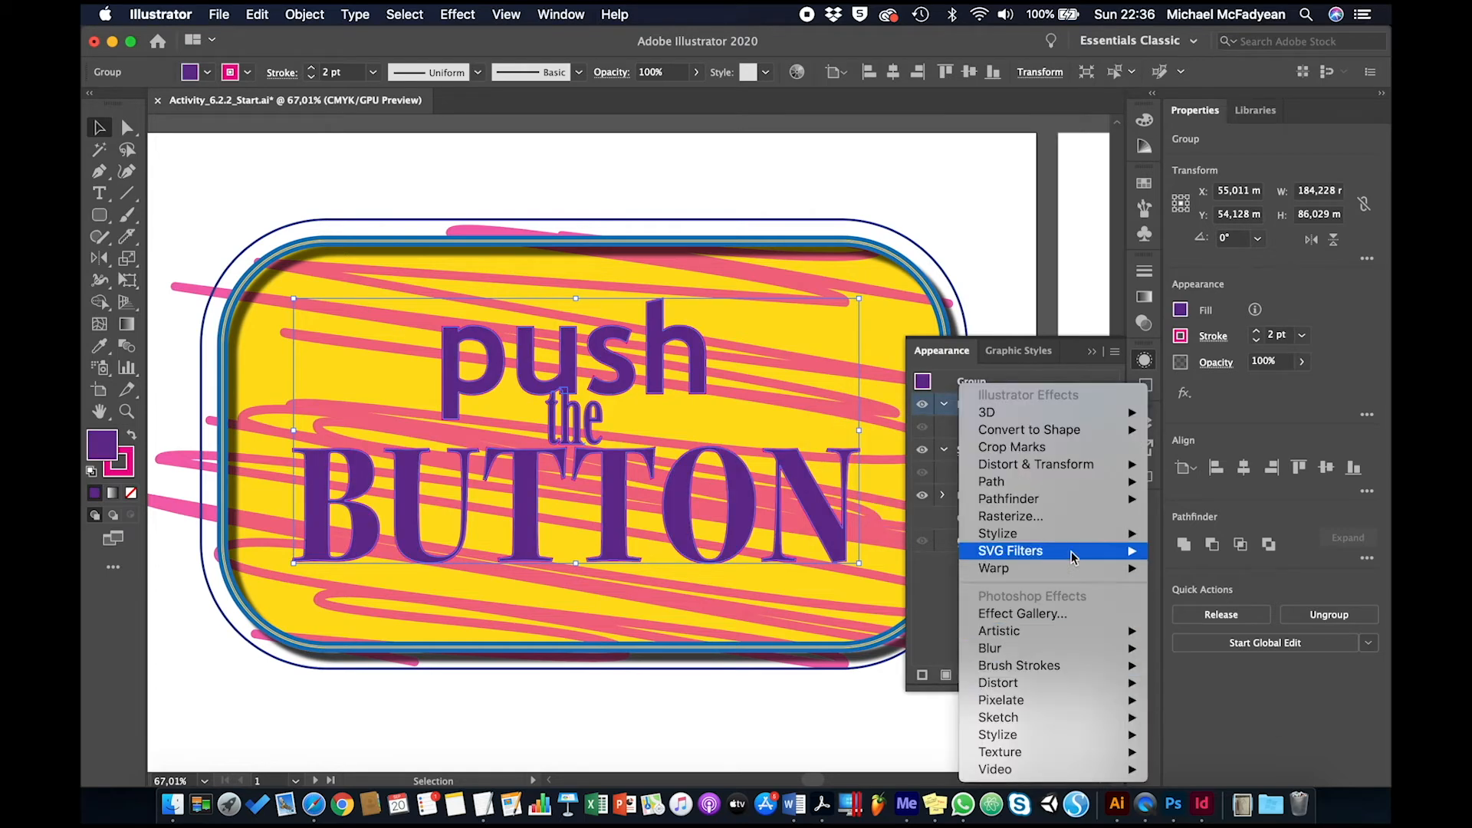
pyautogui.moveTo(1138, 489)
pyautogui.click(1204, 481)
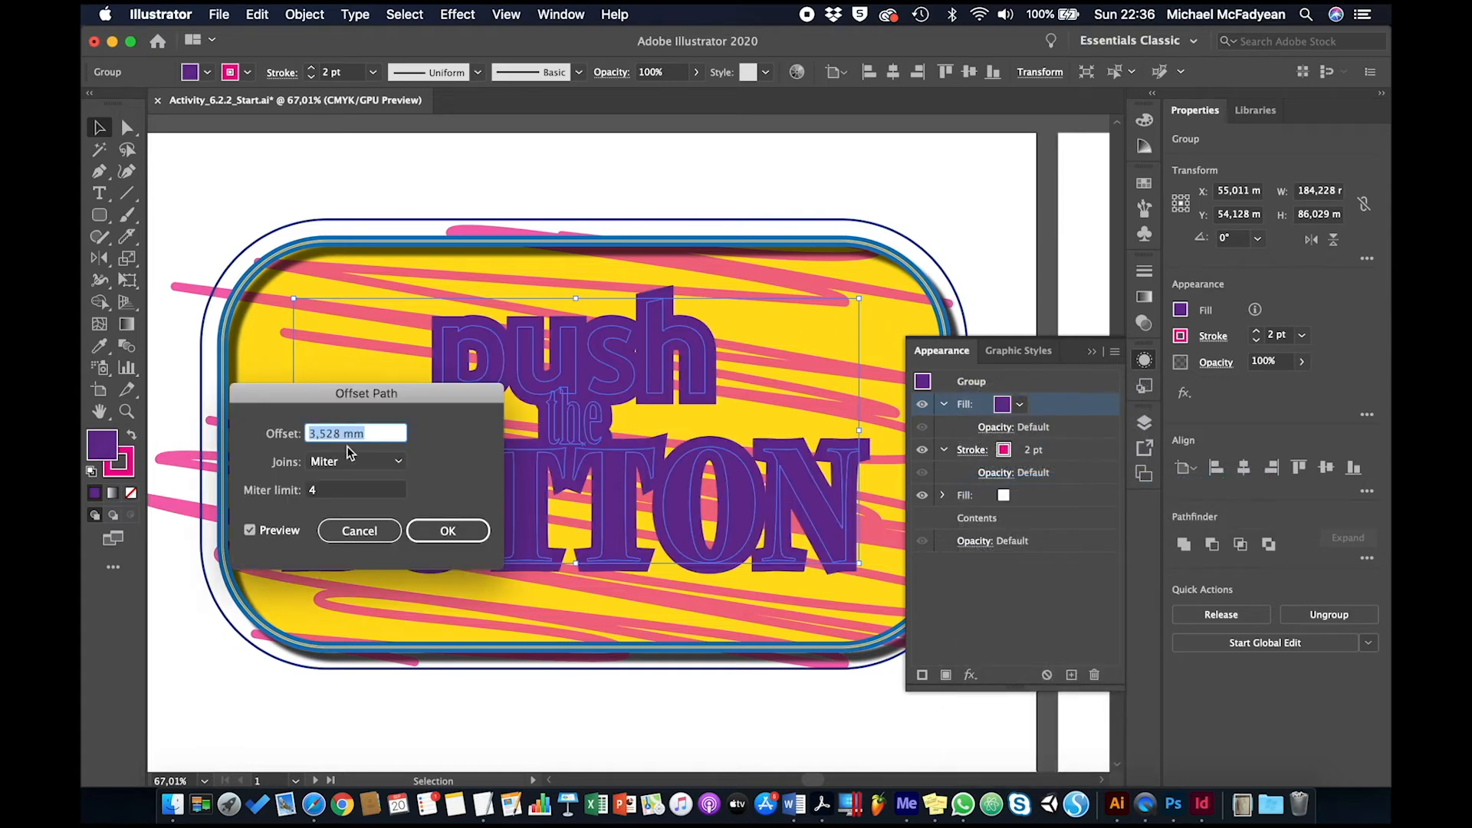
pyautogui.write('3')
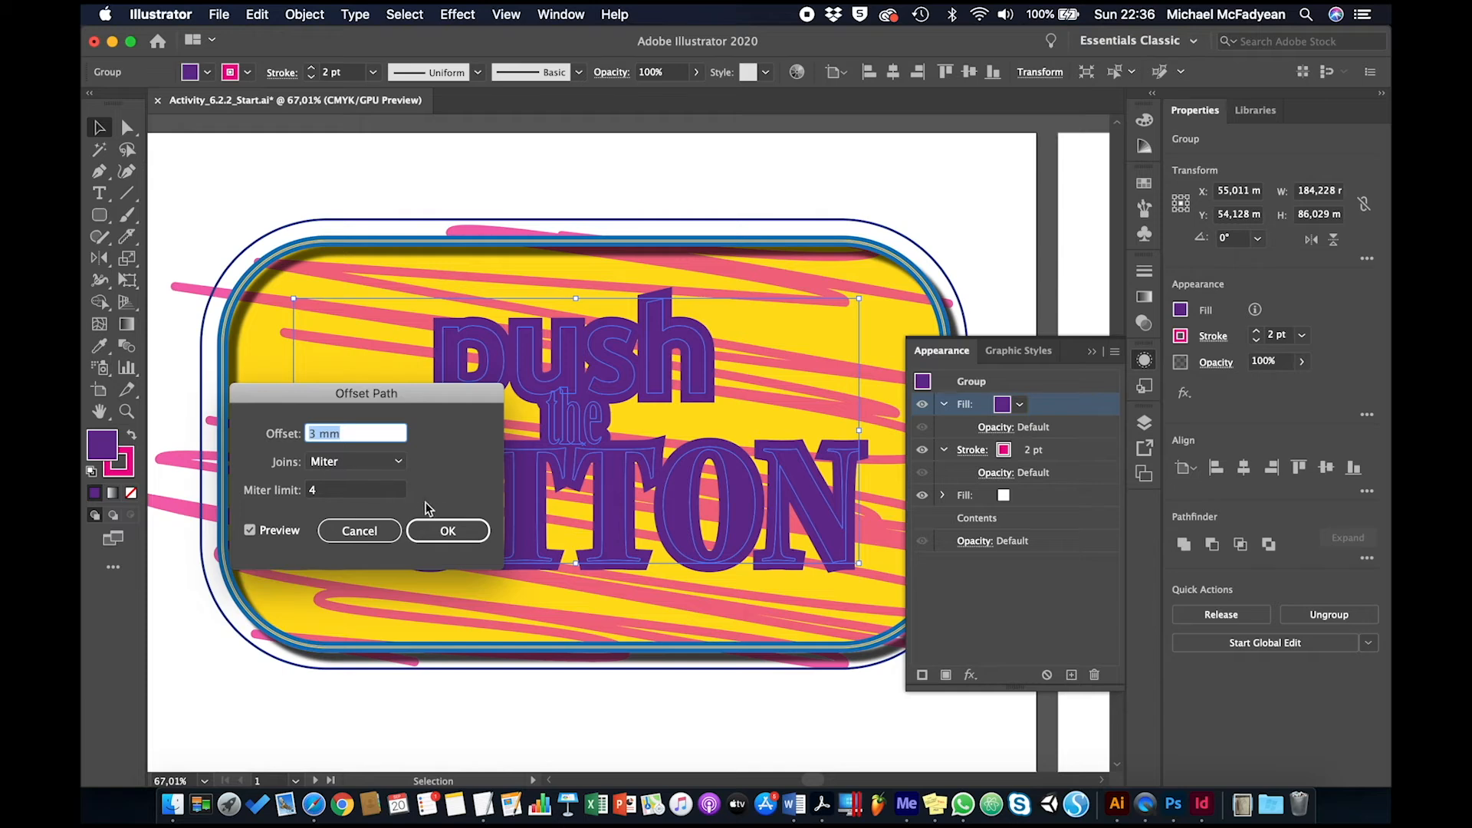
pyautogui.click(447, 529)
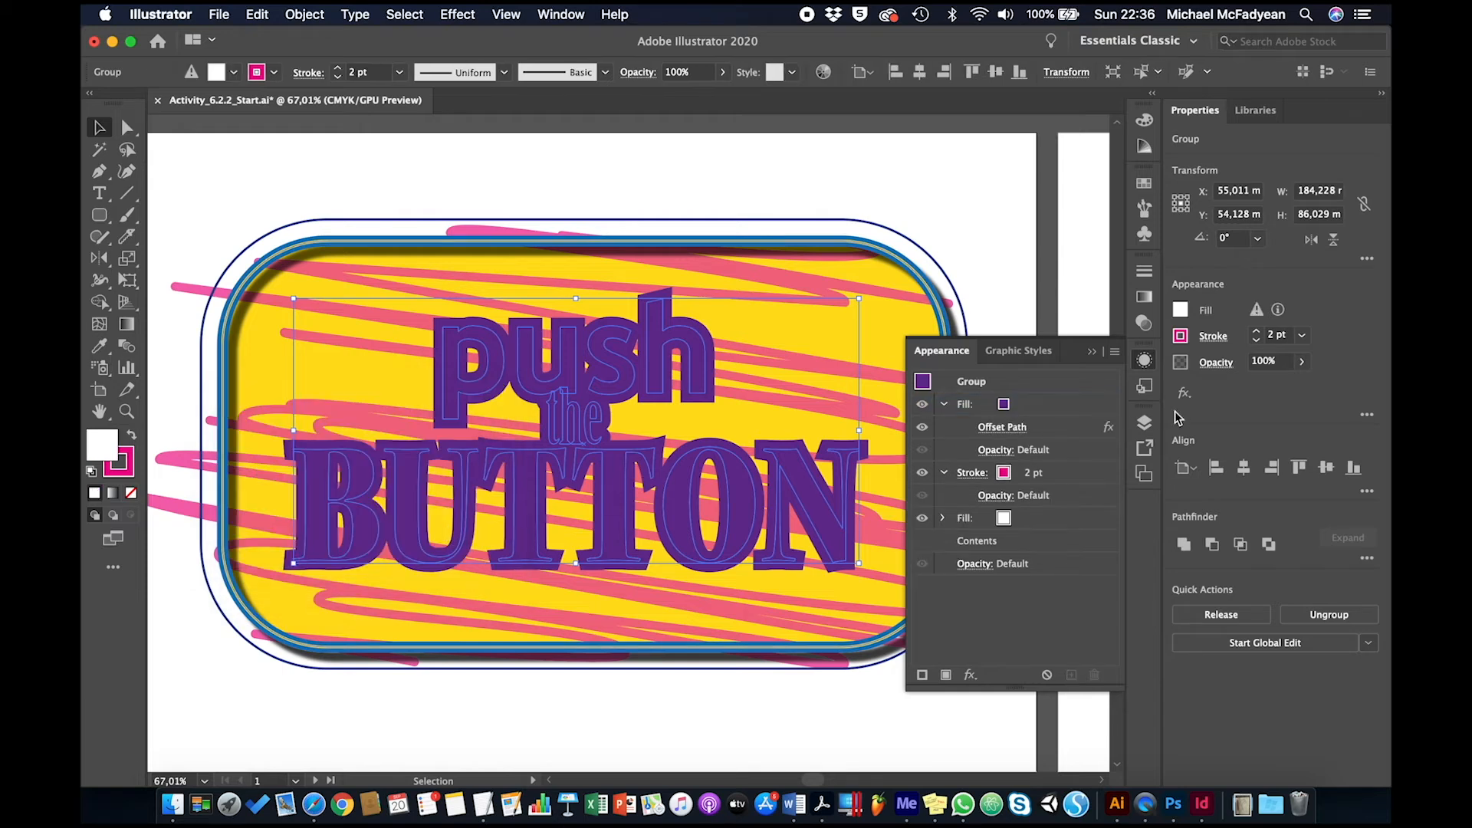
# Try the Overlay, Screen, Multiply, Soft Light and Hard Light blending modes on the text group's purple fill
pyautogui.click(998, 452)
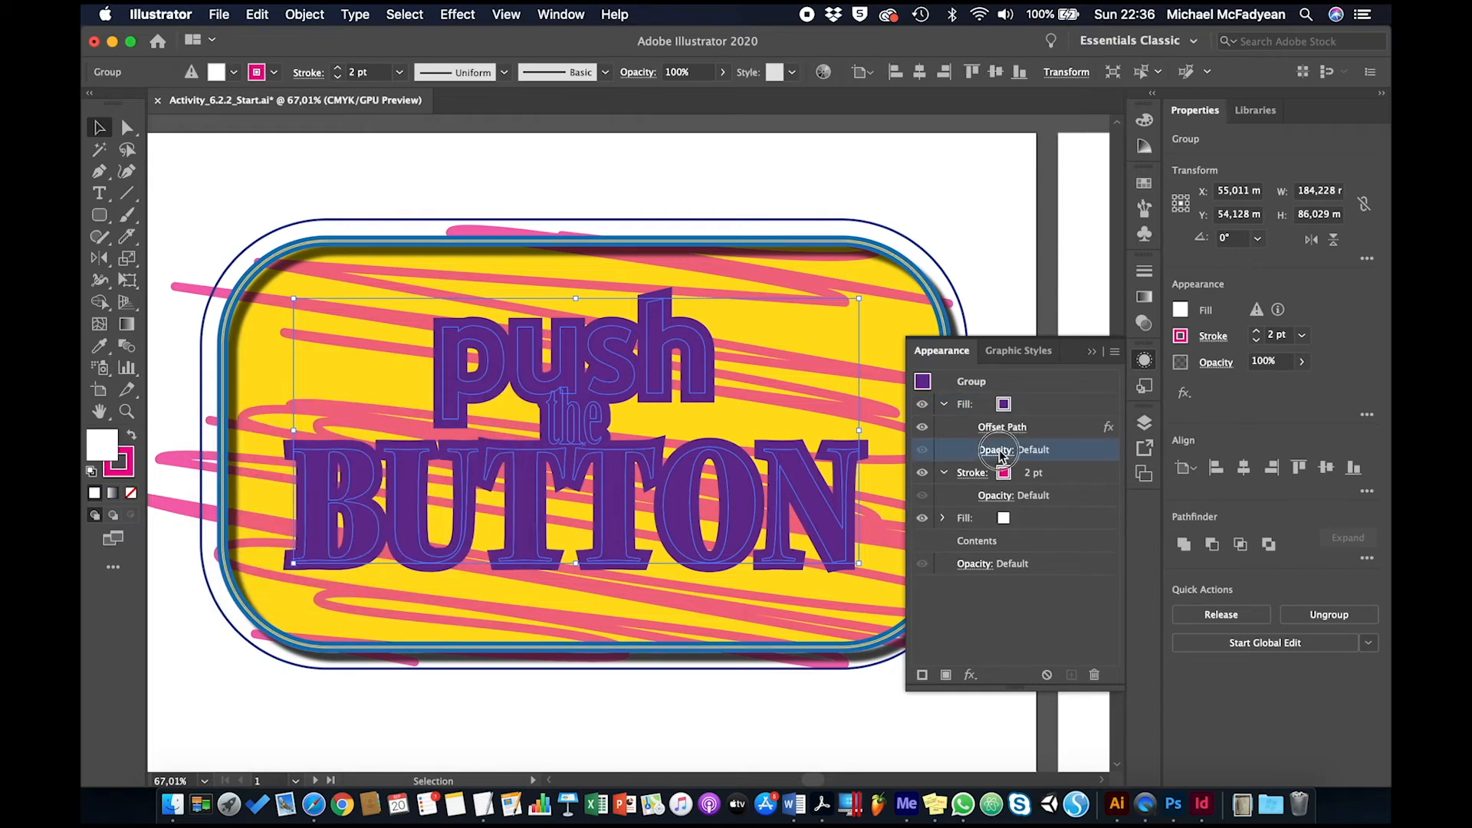
pyautogui.click(874, 485)
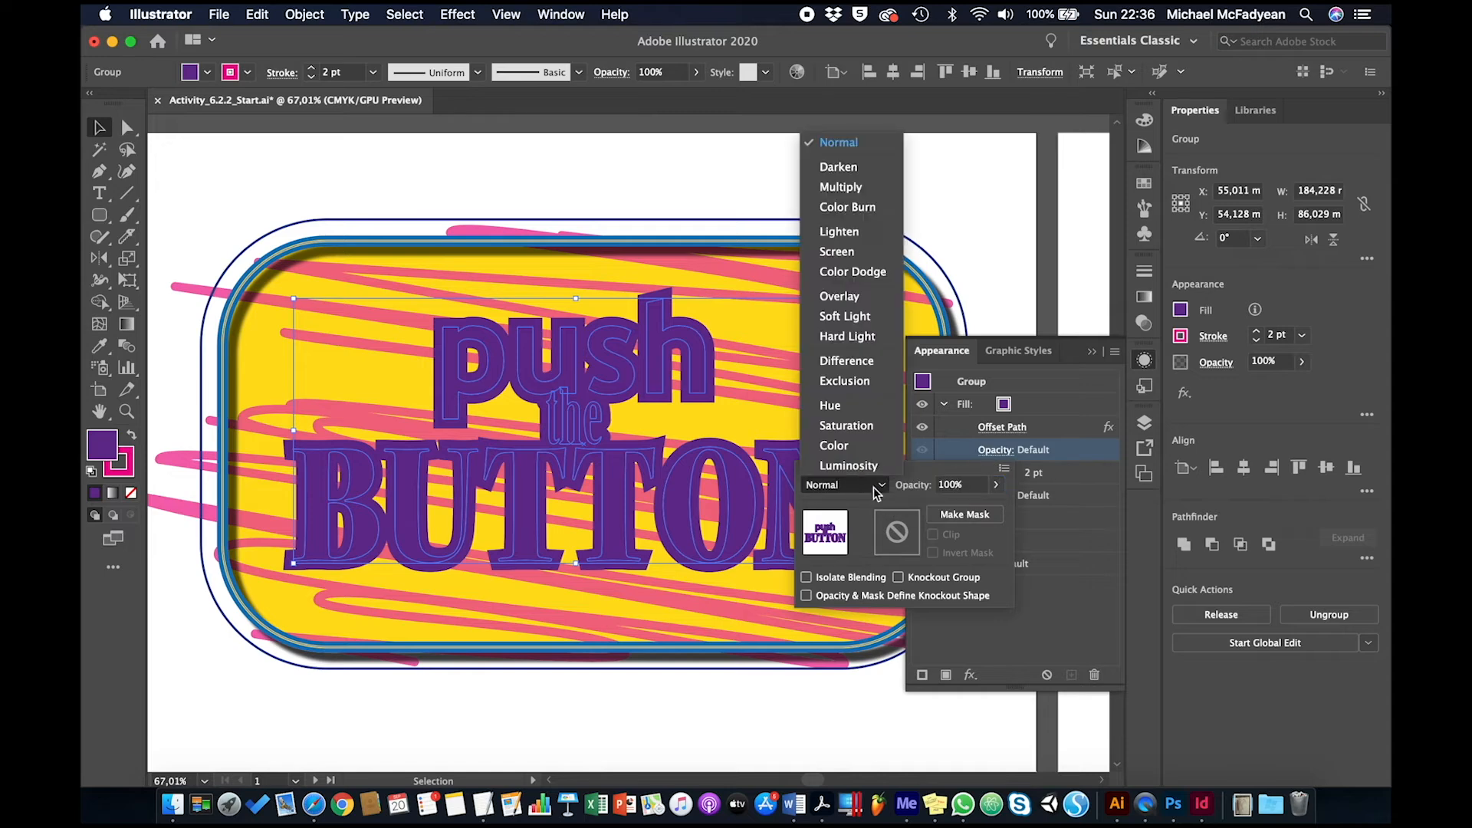
pyautogui.click(865, 296)
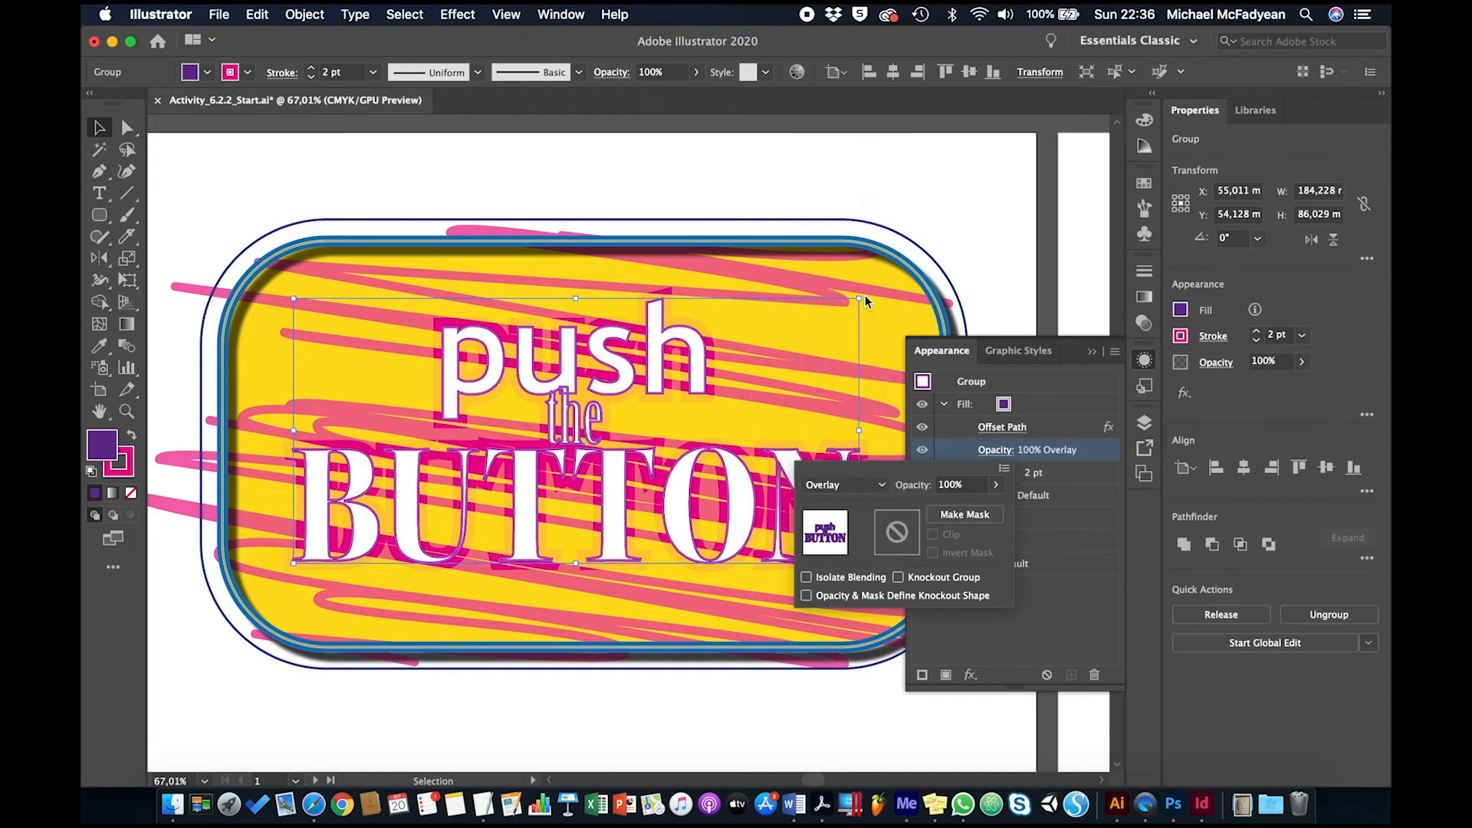
pyautogui.click(874, 486)
pyautogui.click(874, 252)
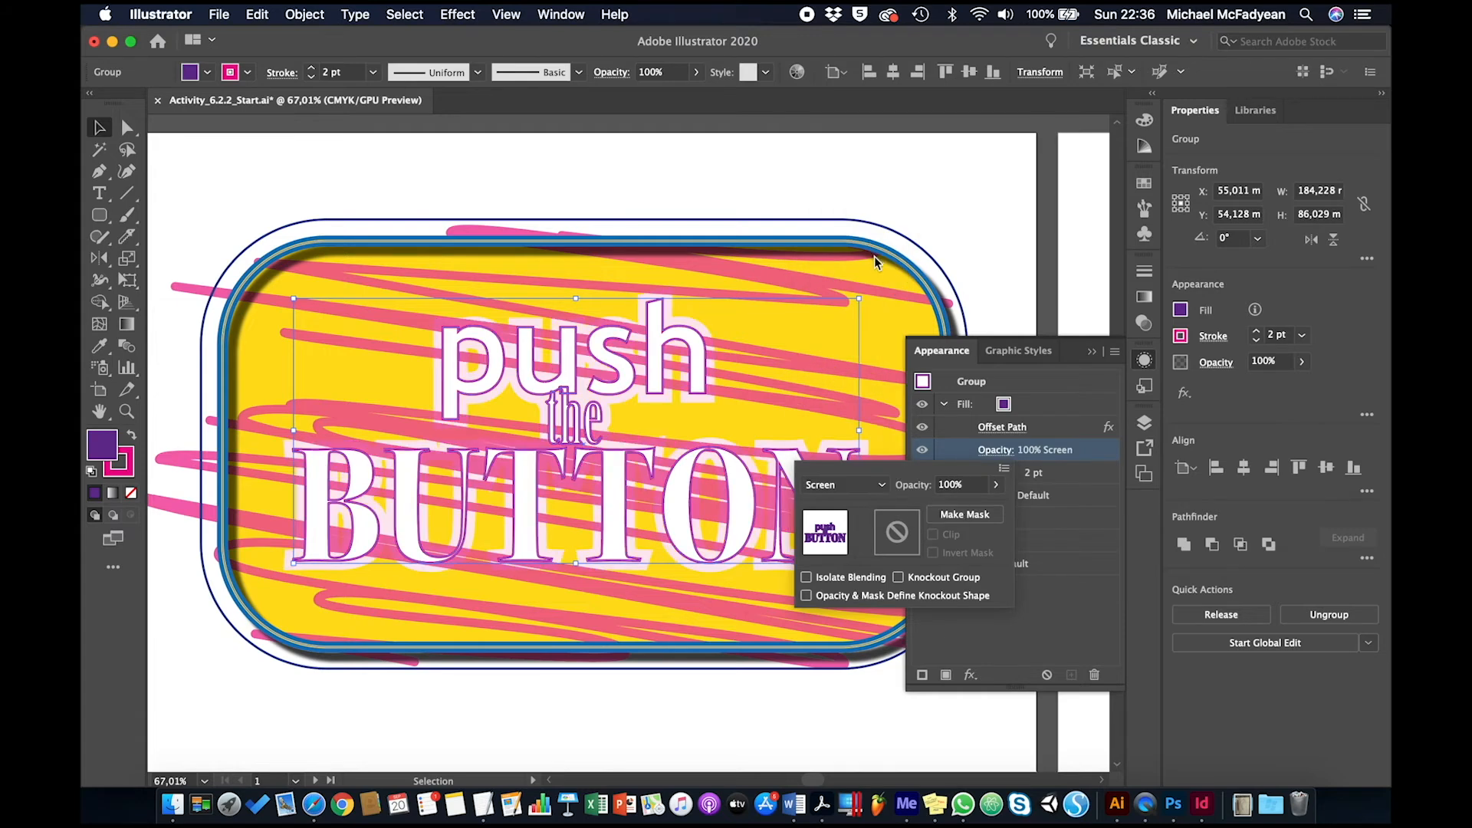
pyautogui.click(878, 486)
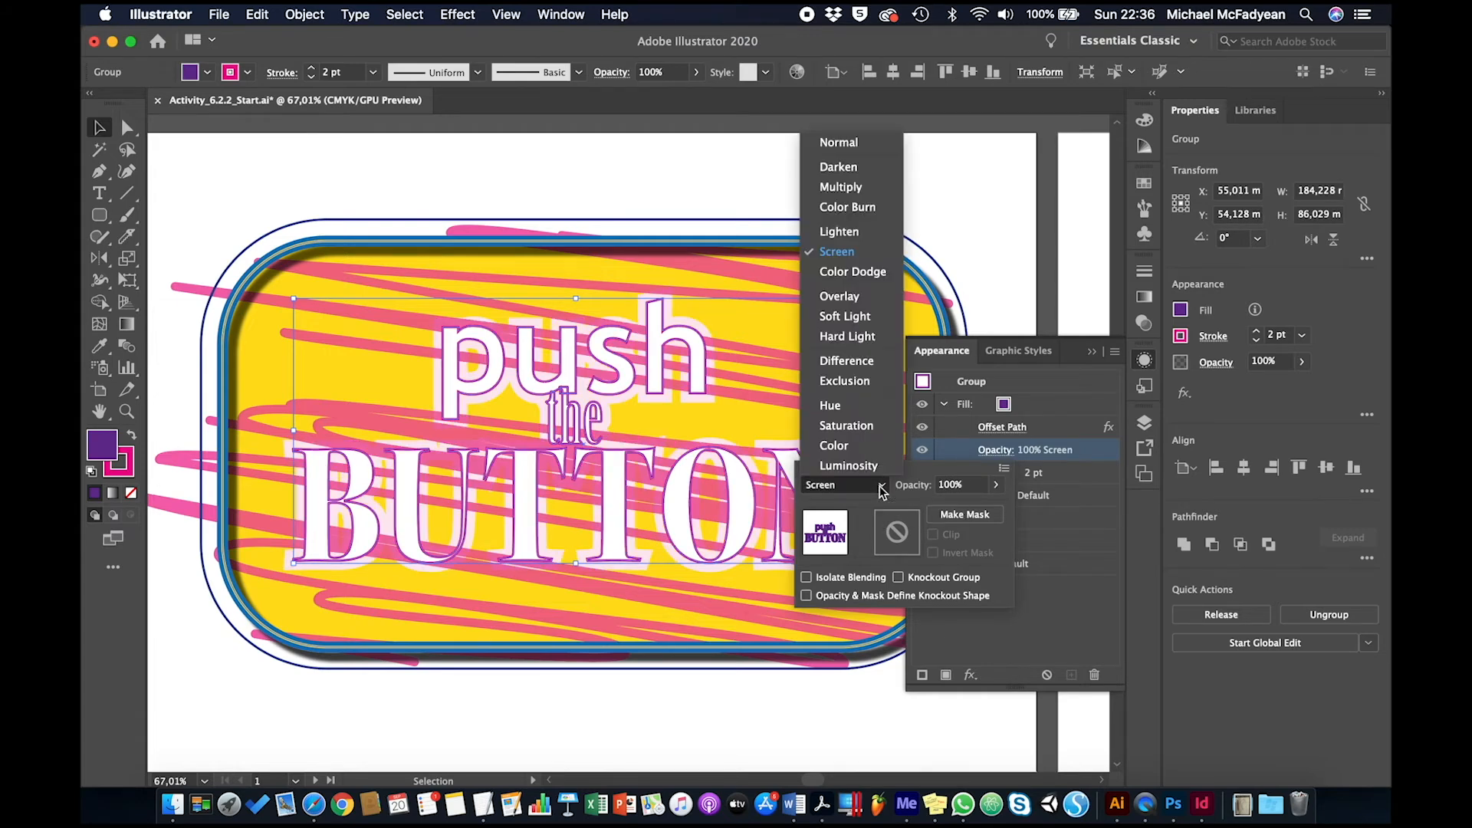
pyautogui.click(869, 191)
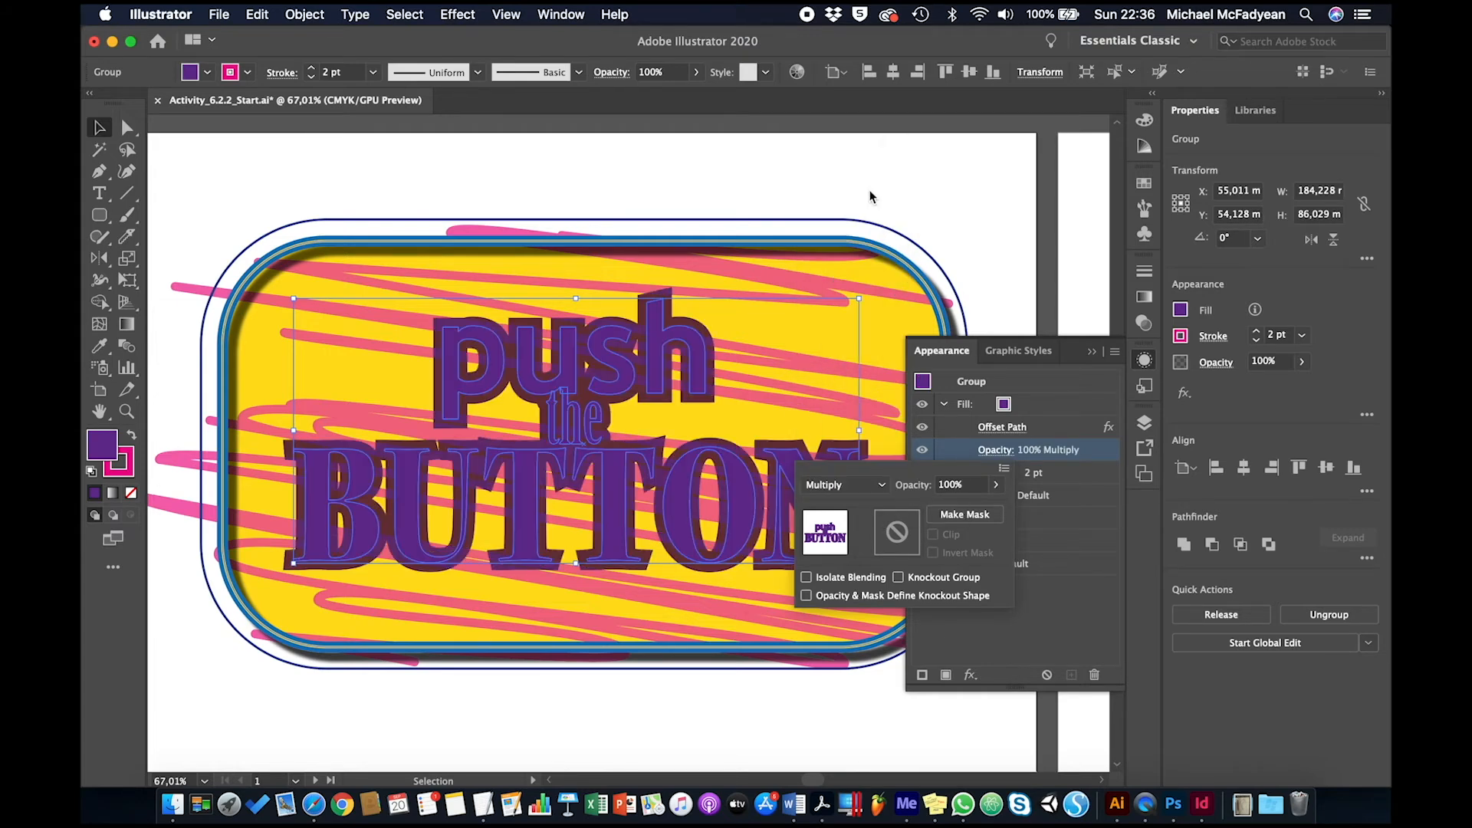
pyautogui.click(883, 488)
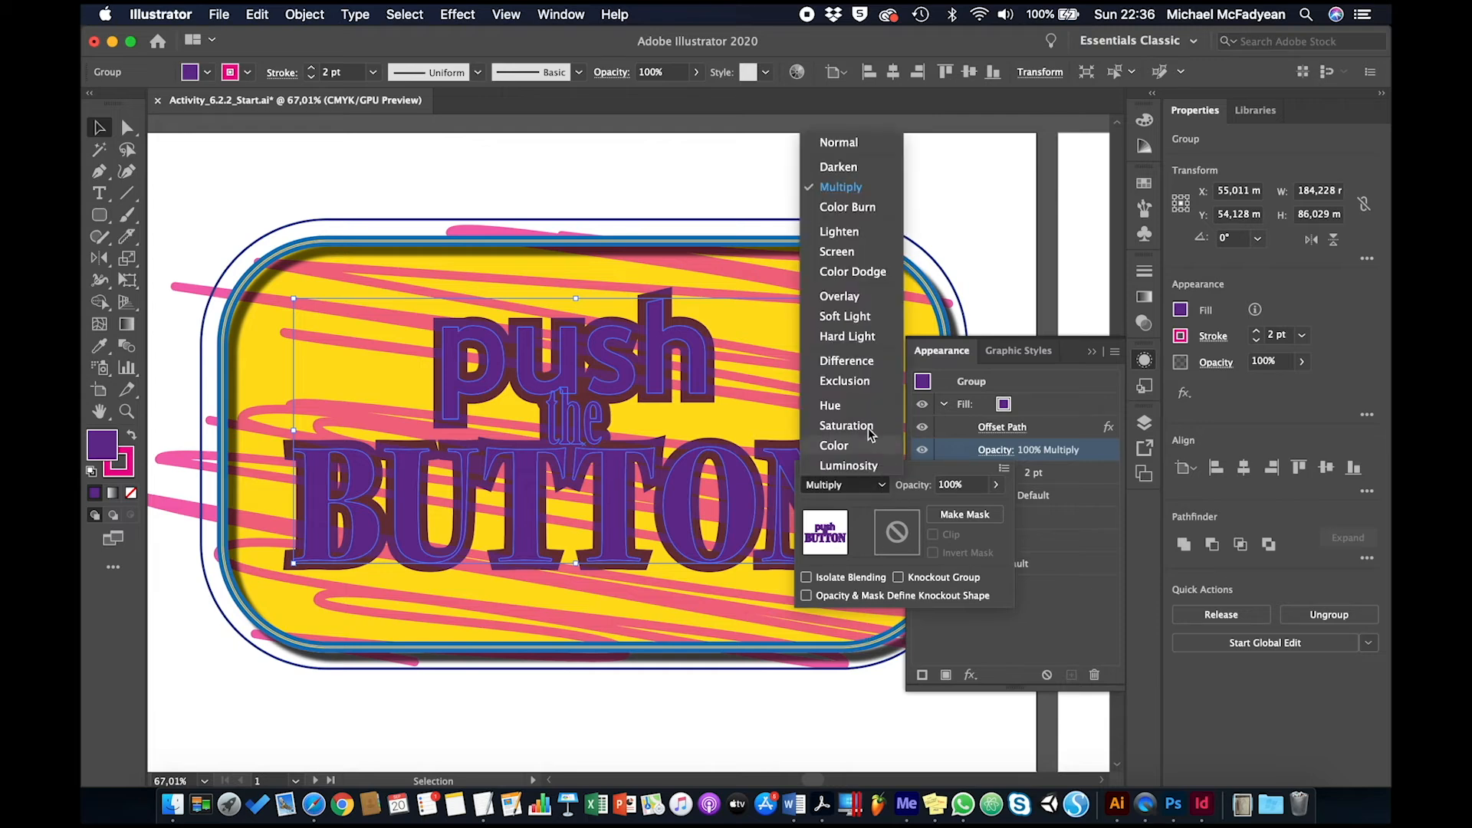
pyautogui.click(863, 321)
pyautogui.click(886, 491)
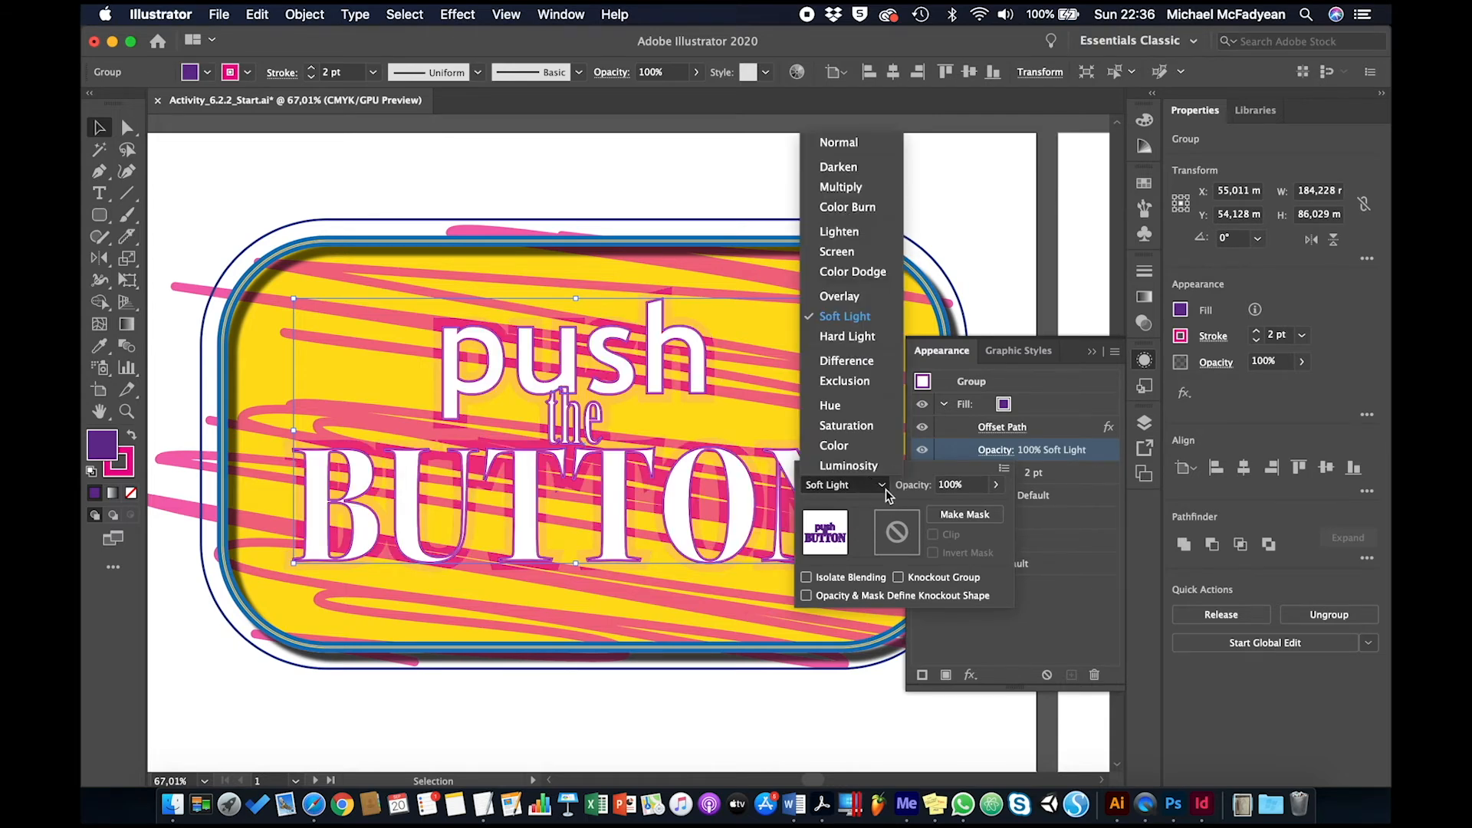
pyautogui.click(825, 336)
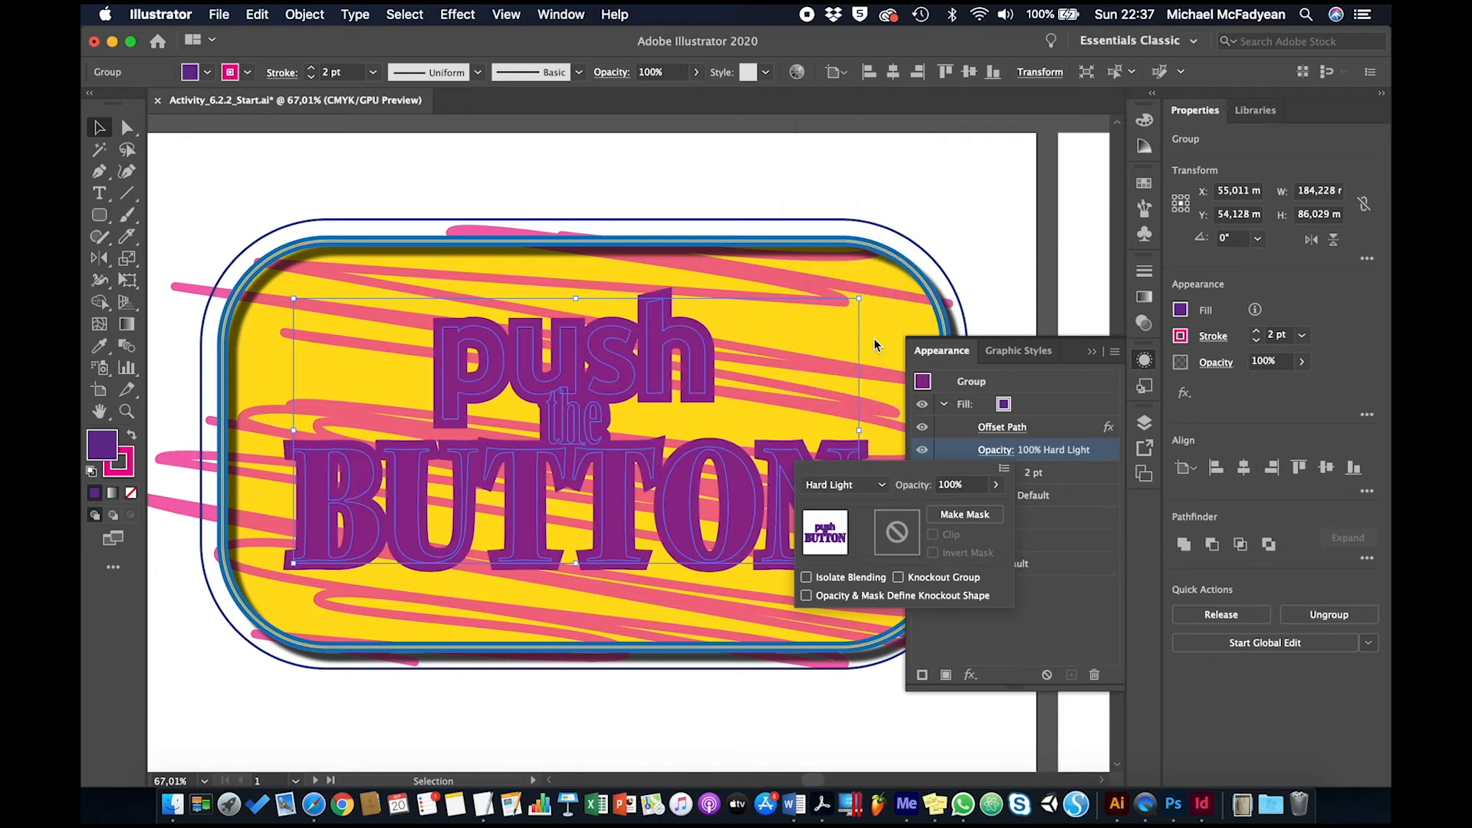
# Set the text group's purple fill to Multiply blending with 70% opacity
pyautogui.click(881, 486)
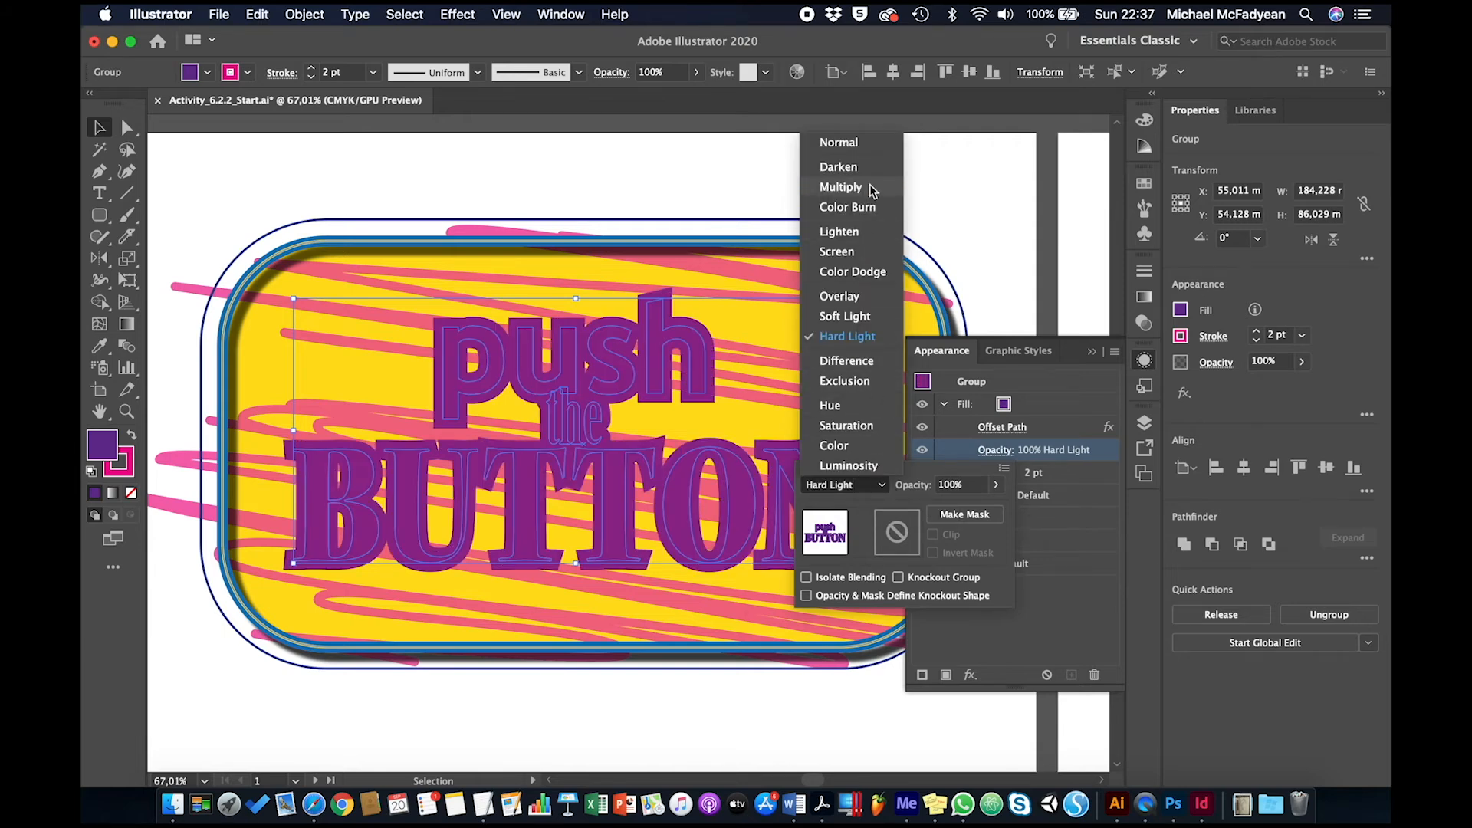
pyautogui.click(841, 187)
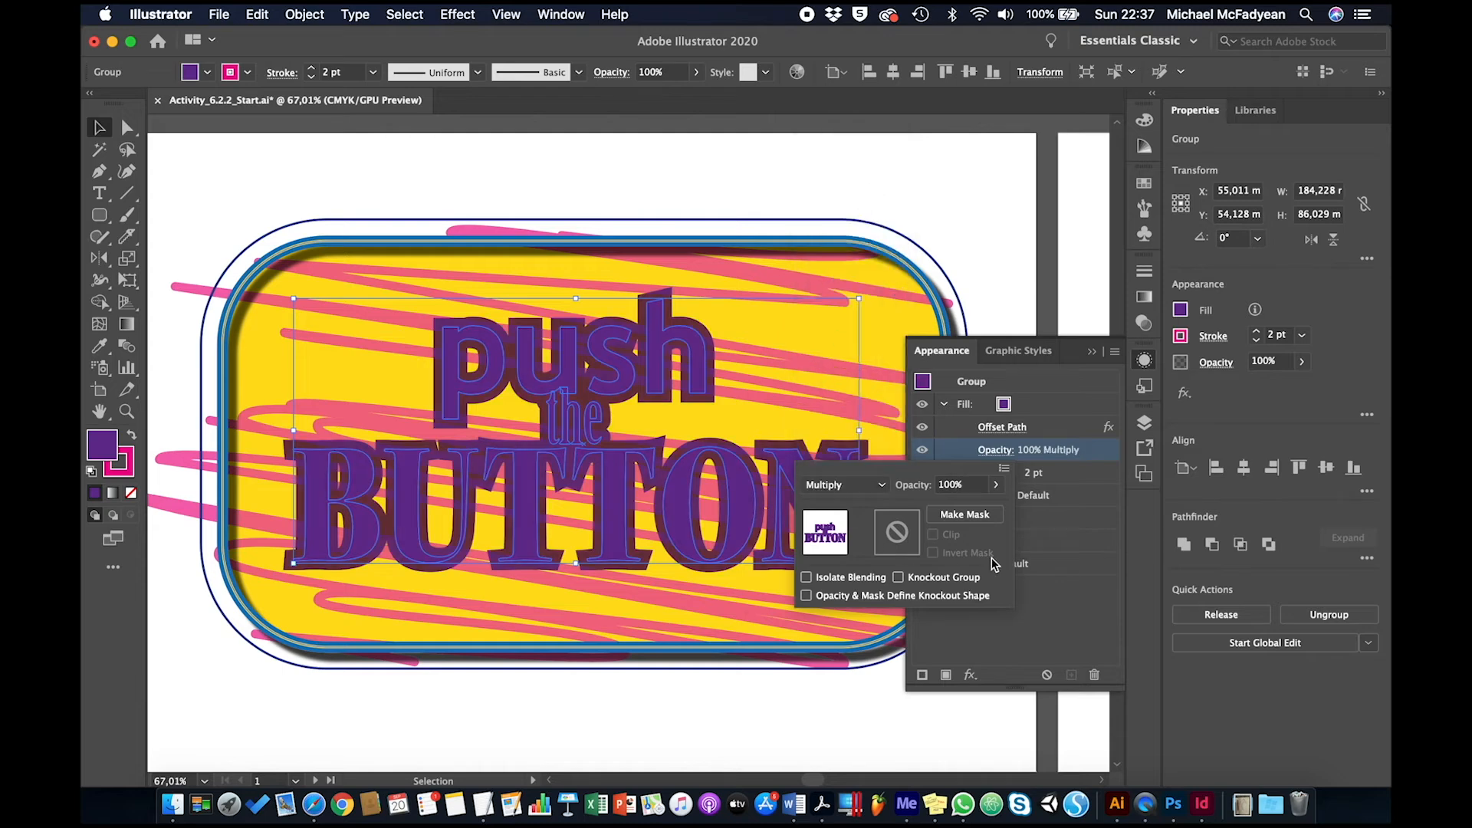
pyautogui.click(964, 487)
pyautogui.write('70')
pyautogui.press('Return')
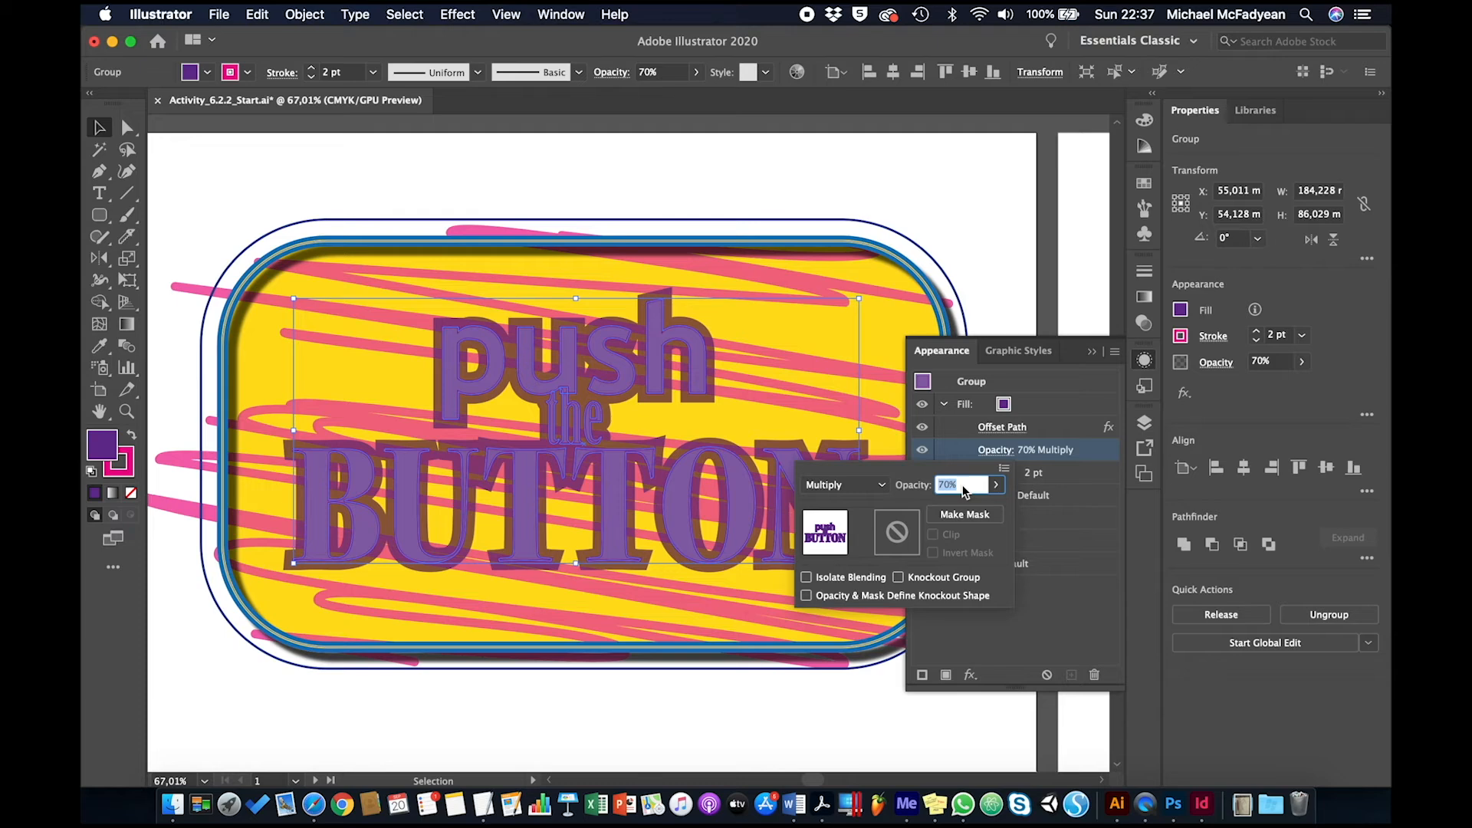
pyautogui.click(1089, 530)
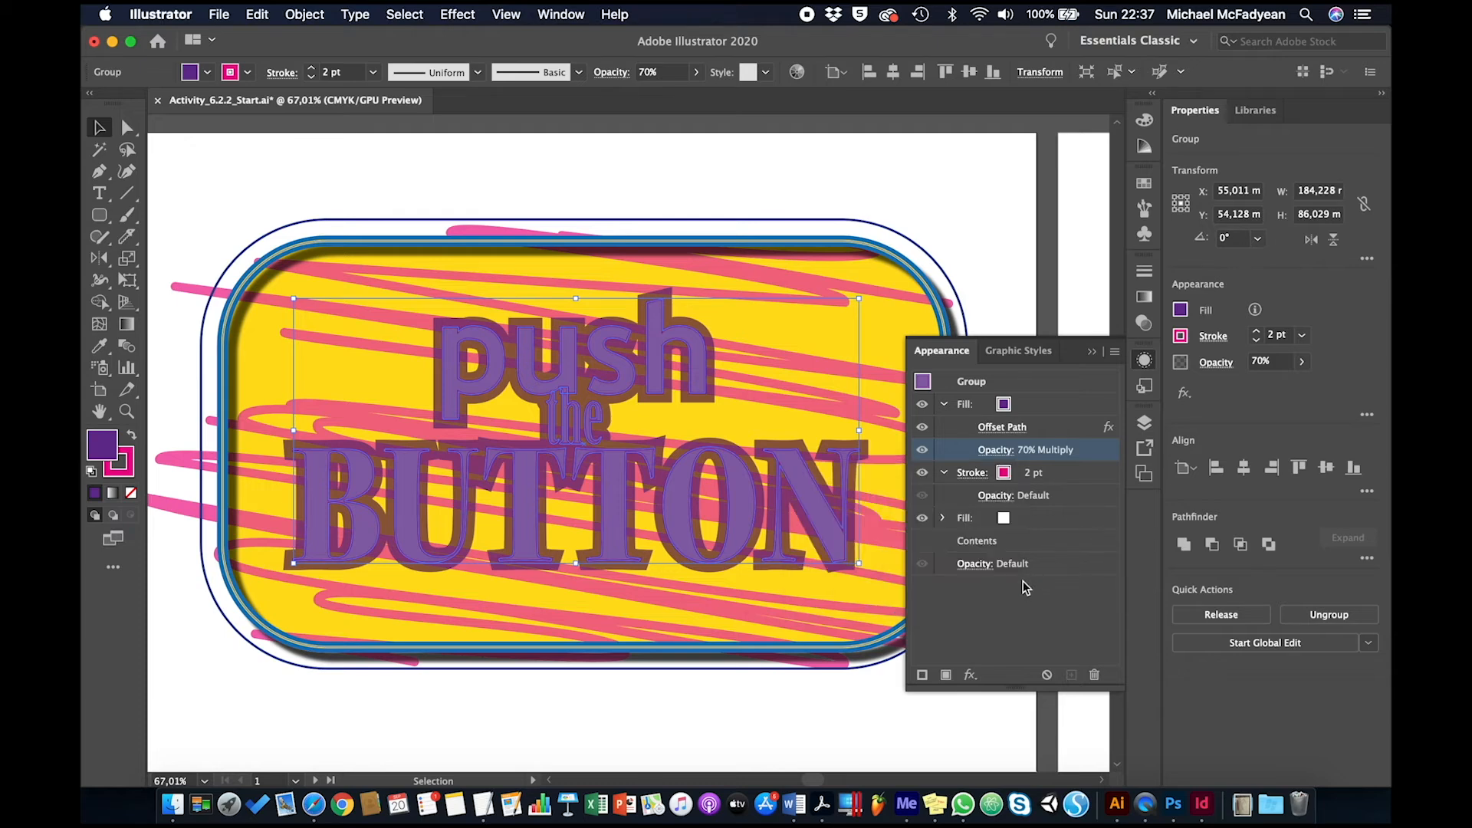
# Add a white 2 pt stroke to the text group and move it above the purple fill in the stacking order
pyautogui.click(923, 675)
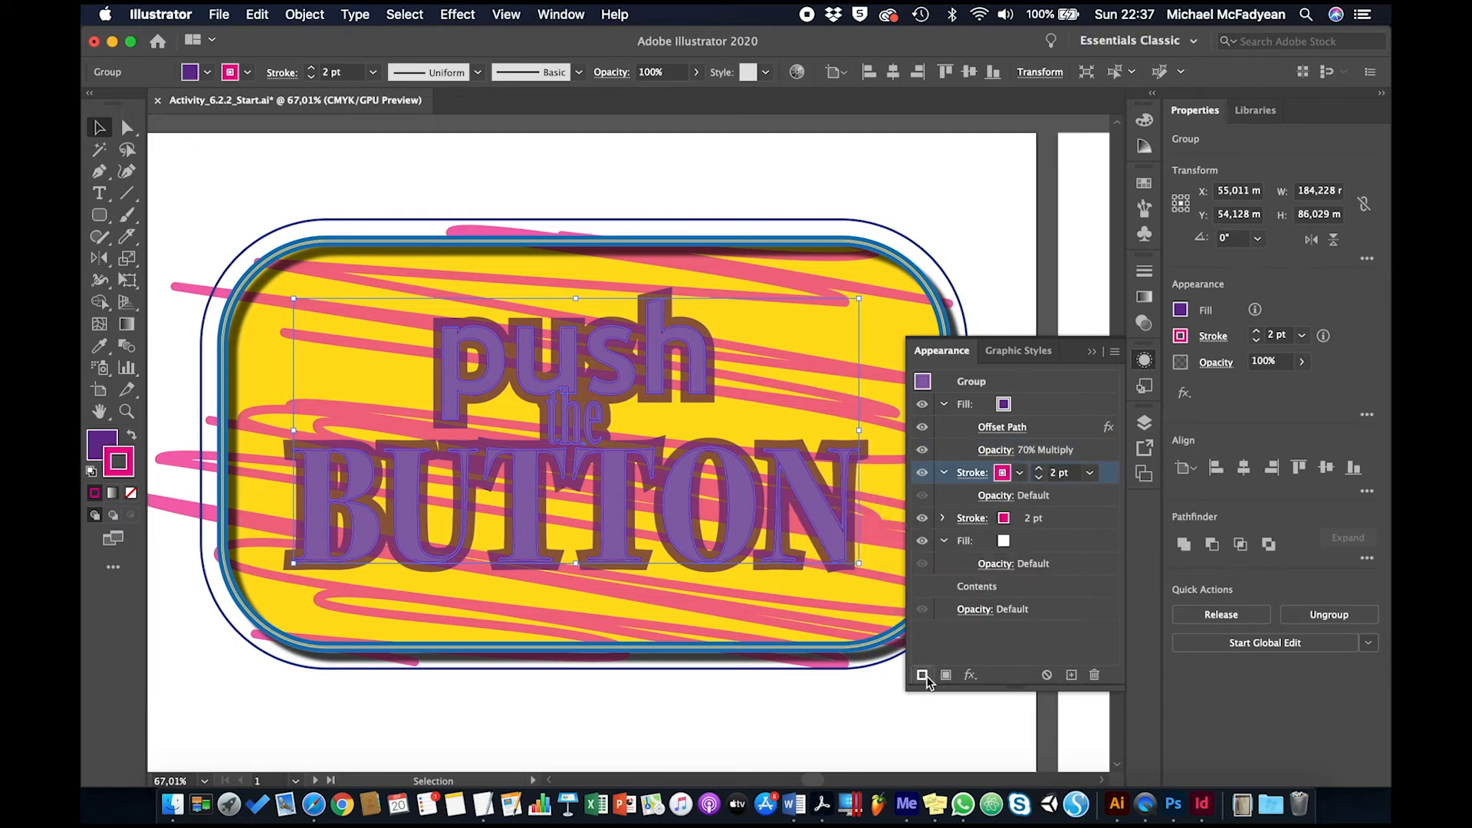
pyautogui.click(1020, 473)
pyautogui.click(852, 504)
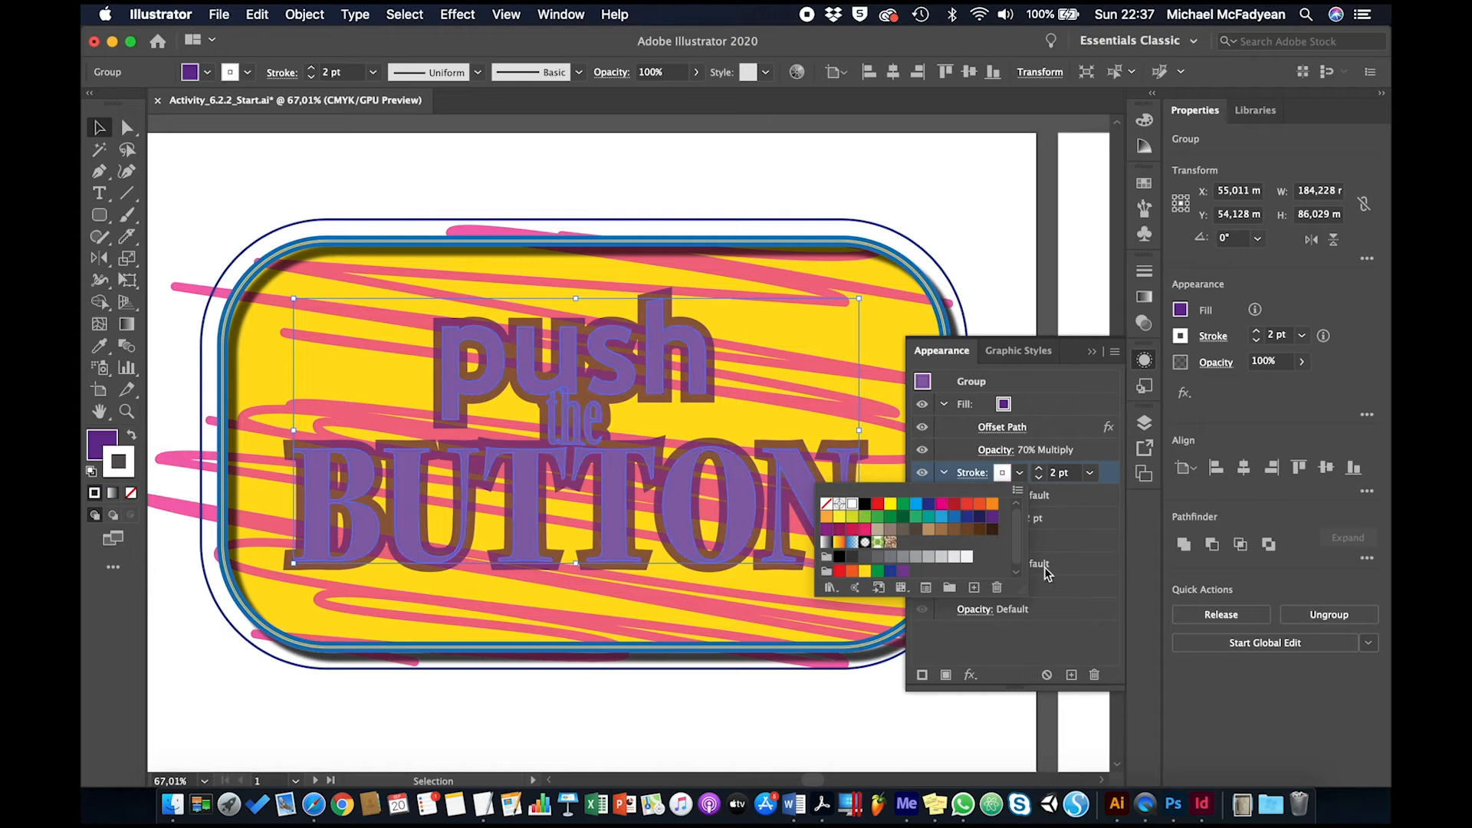
pyautogui.click(1039, 469)
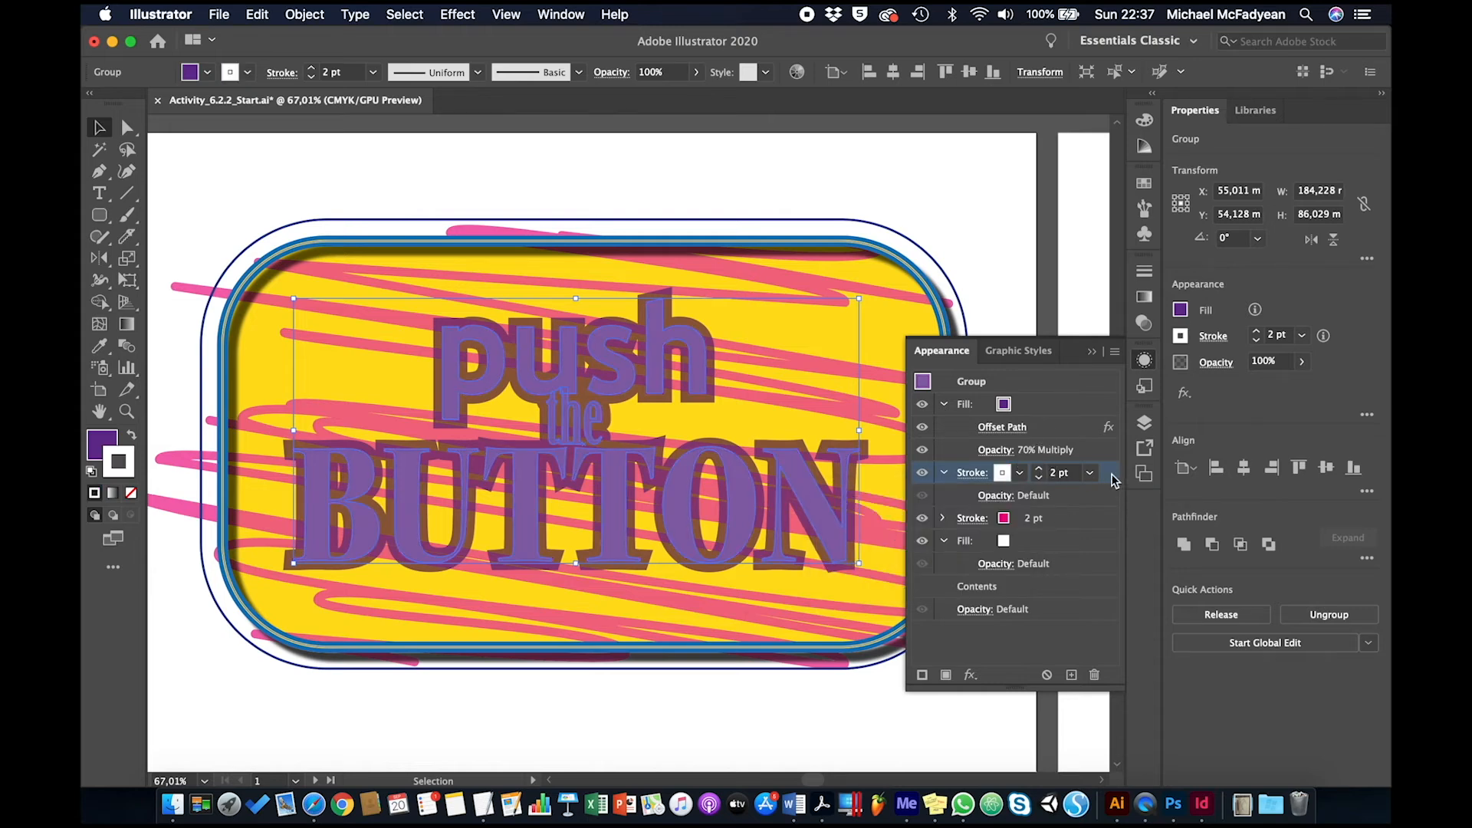
pyautogui.click(1046, 474)
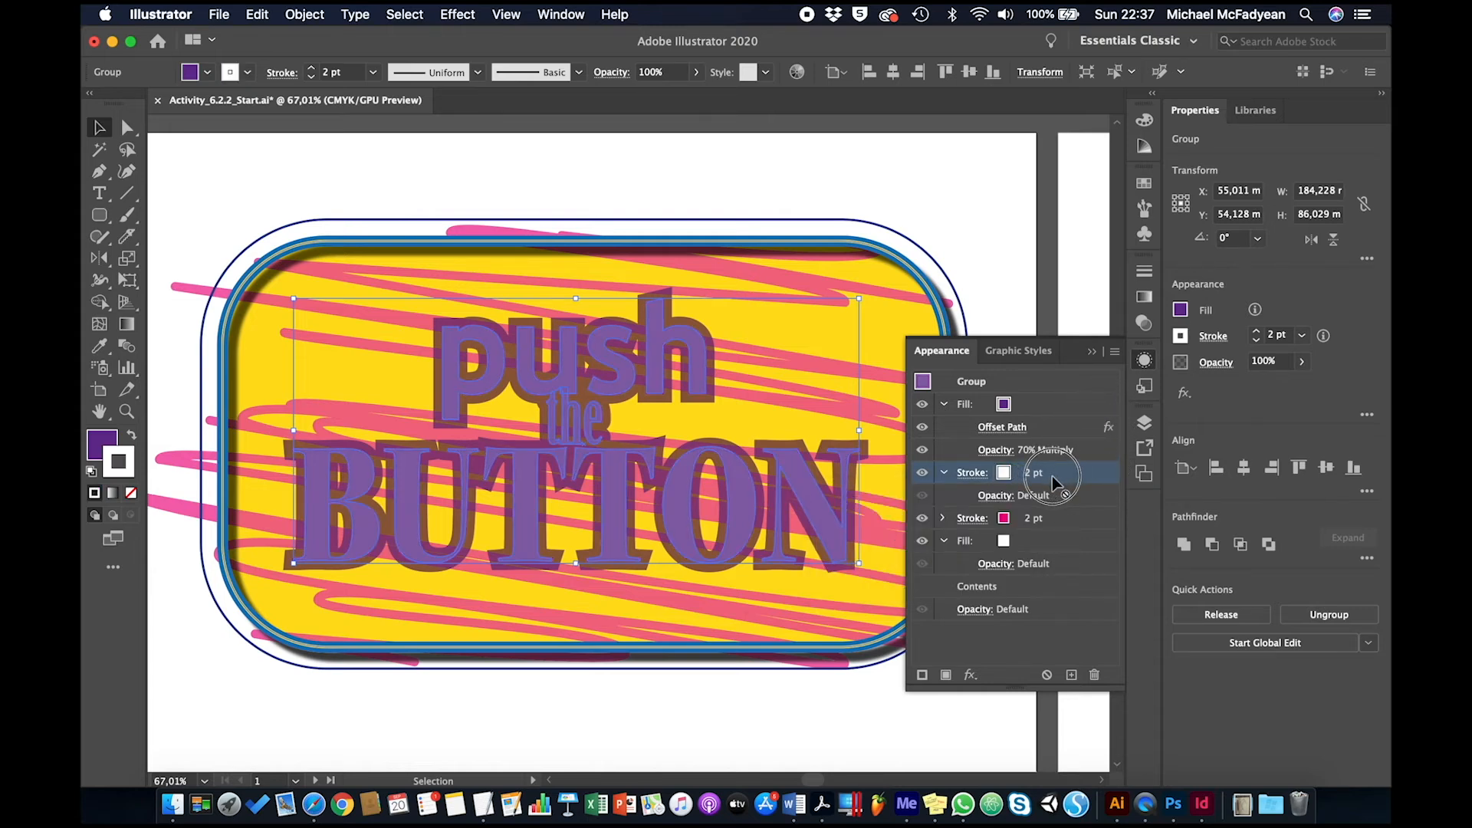
pyautogui.click(1061, 475)
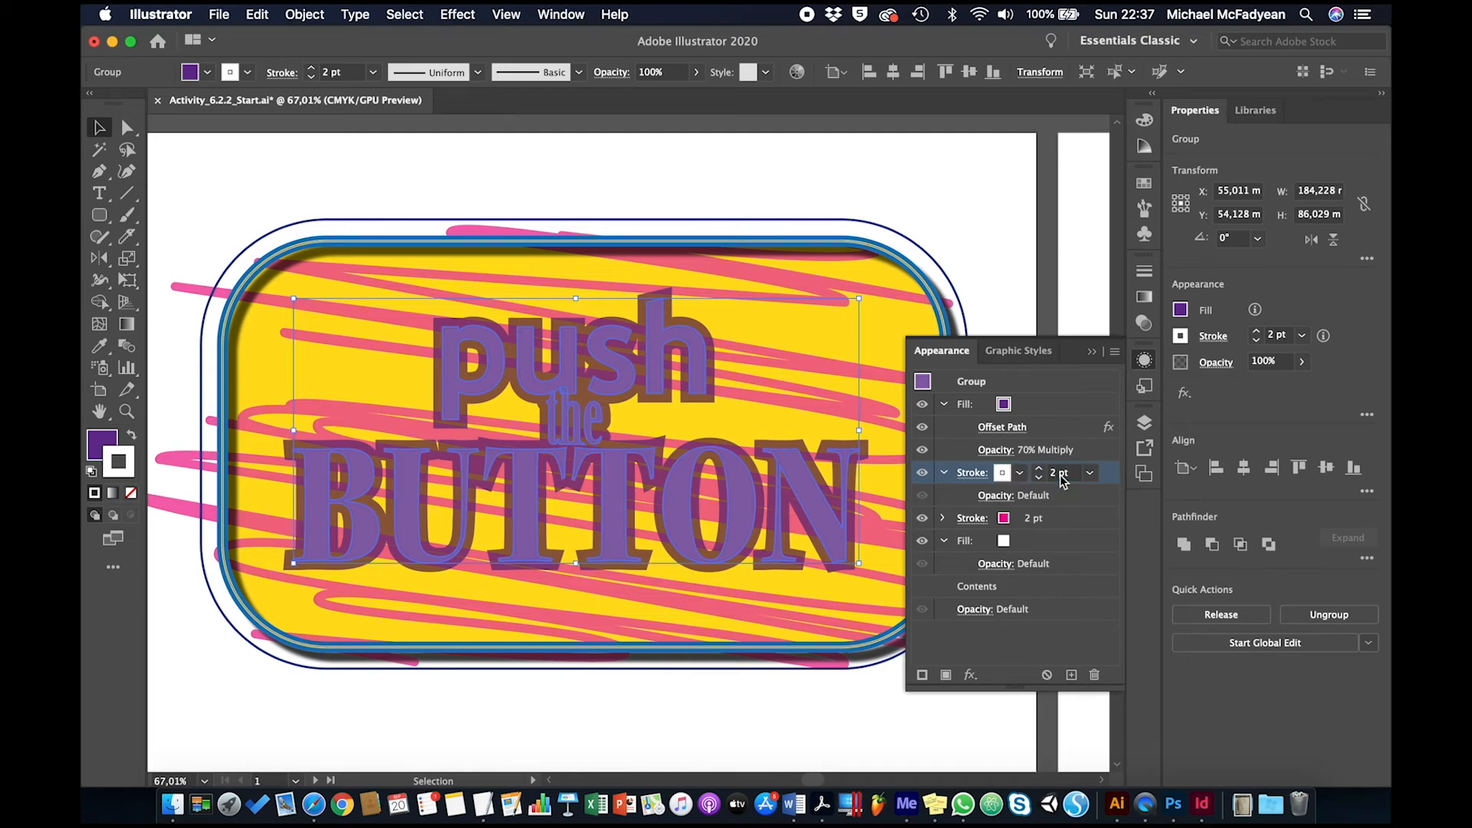
pyautogui.click(1109, 473)
pyautogui.moveTo(954, 477)
pyautogui.mouseDown()
pyautogui.moveTo(967, 413)
pyautogui.moveTo(954, 484)
pyautogui.mouseUp()
pyautogui.click(958, 503)
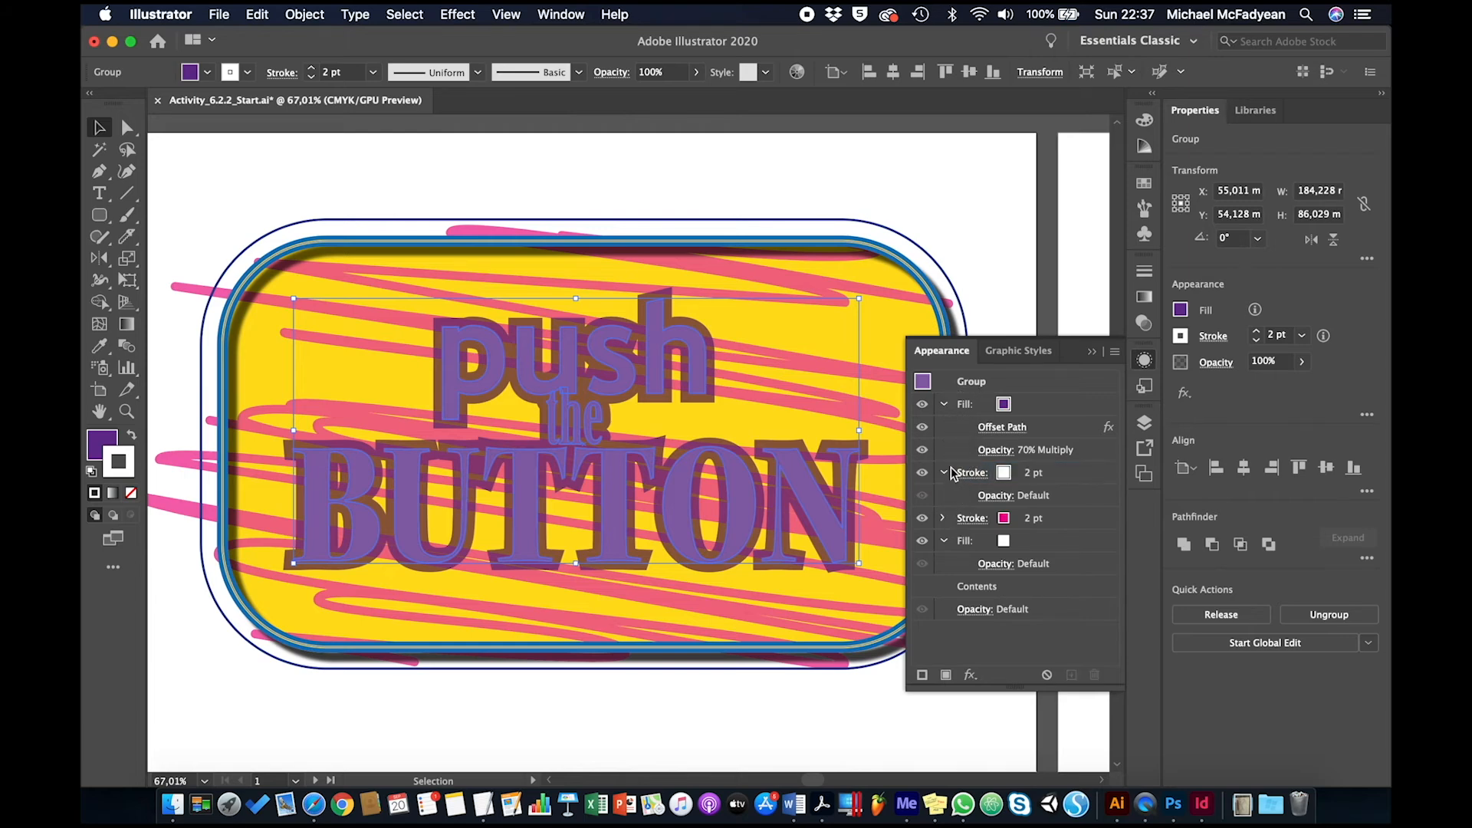
pyautogui.moveTo(1079, 480); pyautogui.dragTo(1079, 398)
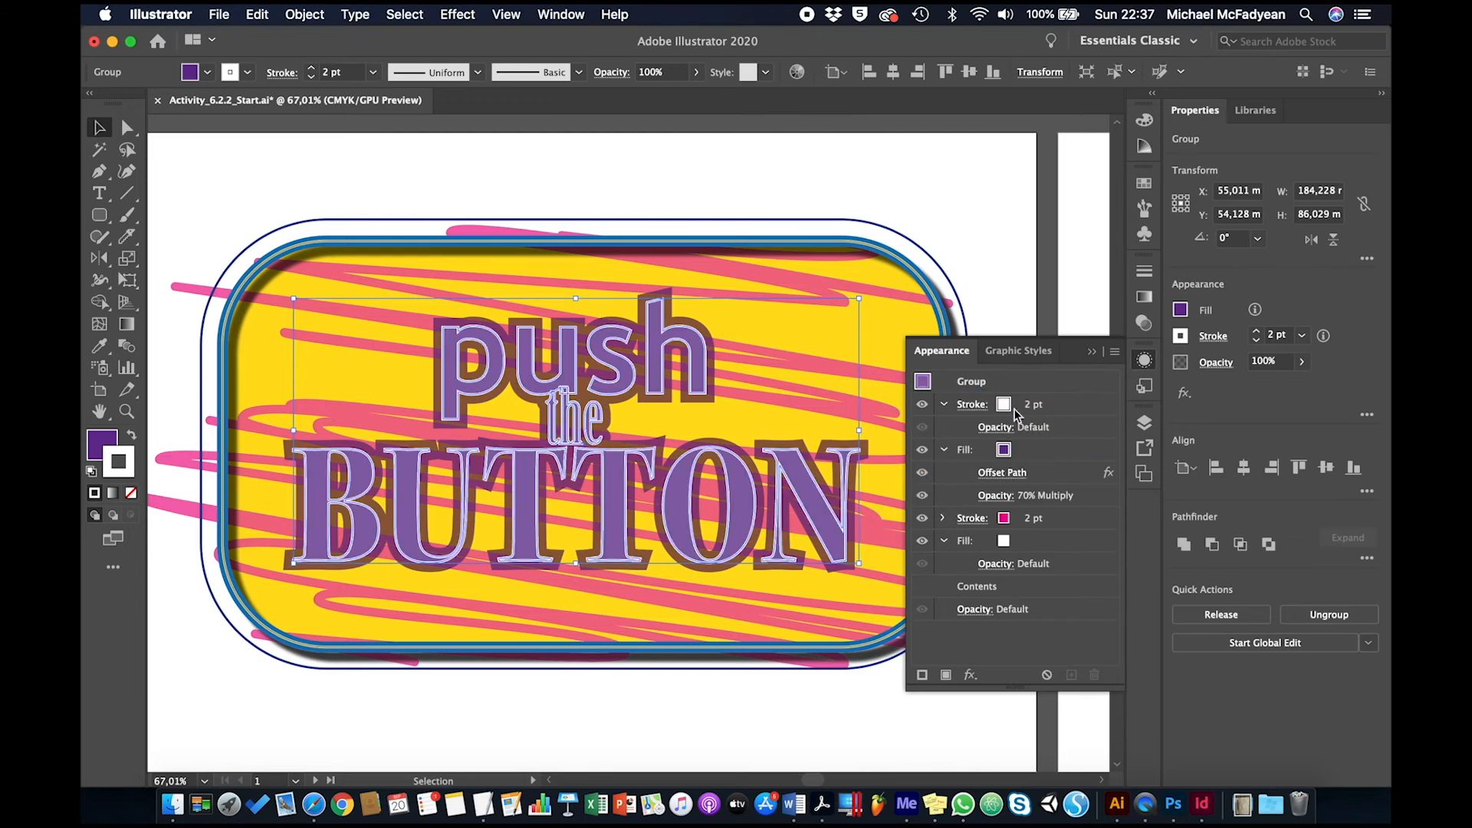
# Apply an Offset Path effect of 1 mm to the text group's white stroke
pyautogui.click(1060, 406)
pyautogui.click(970, 675)
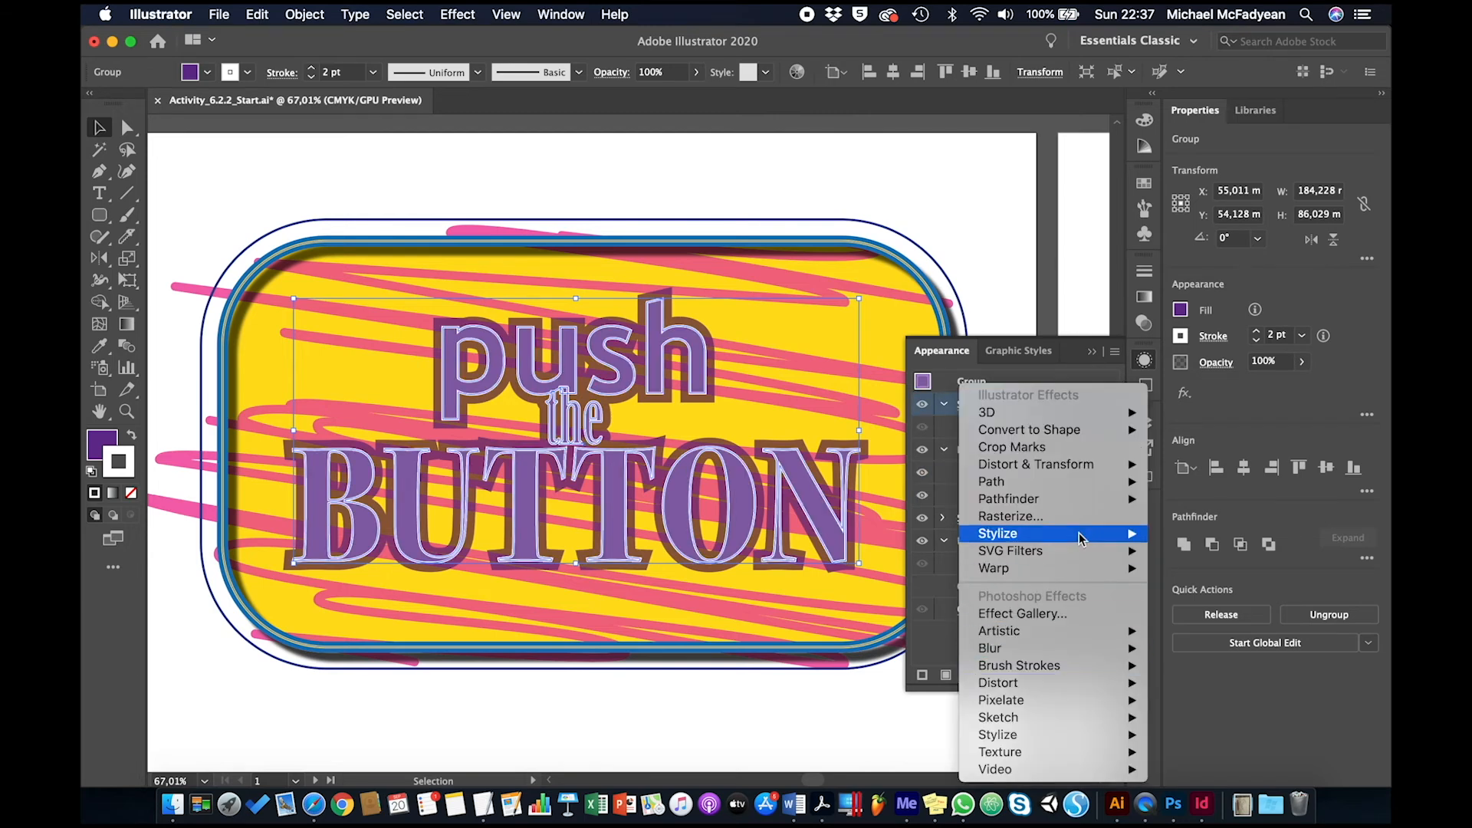
pyautogui.moveTo(1103, 485)
pyautogui.click(1179, 483)
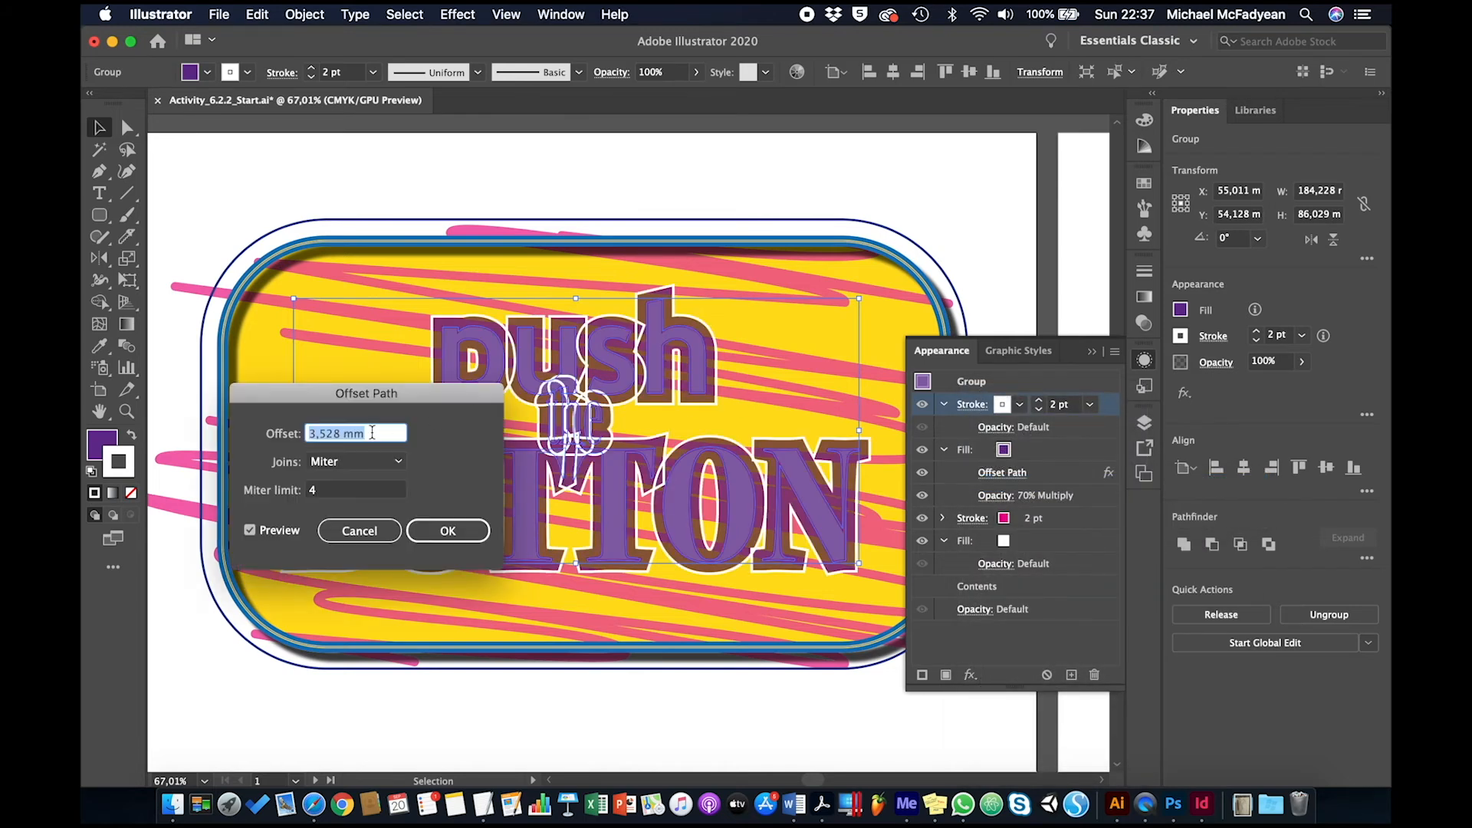
pyautogui.write('2')
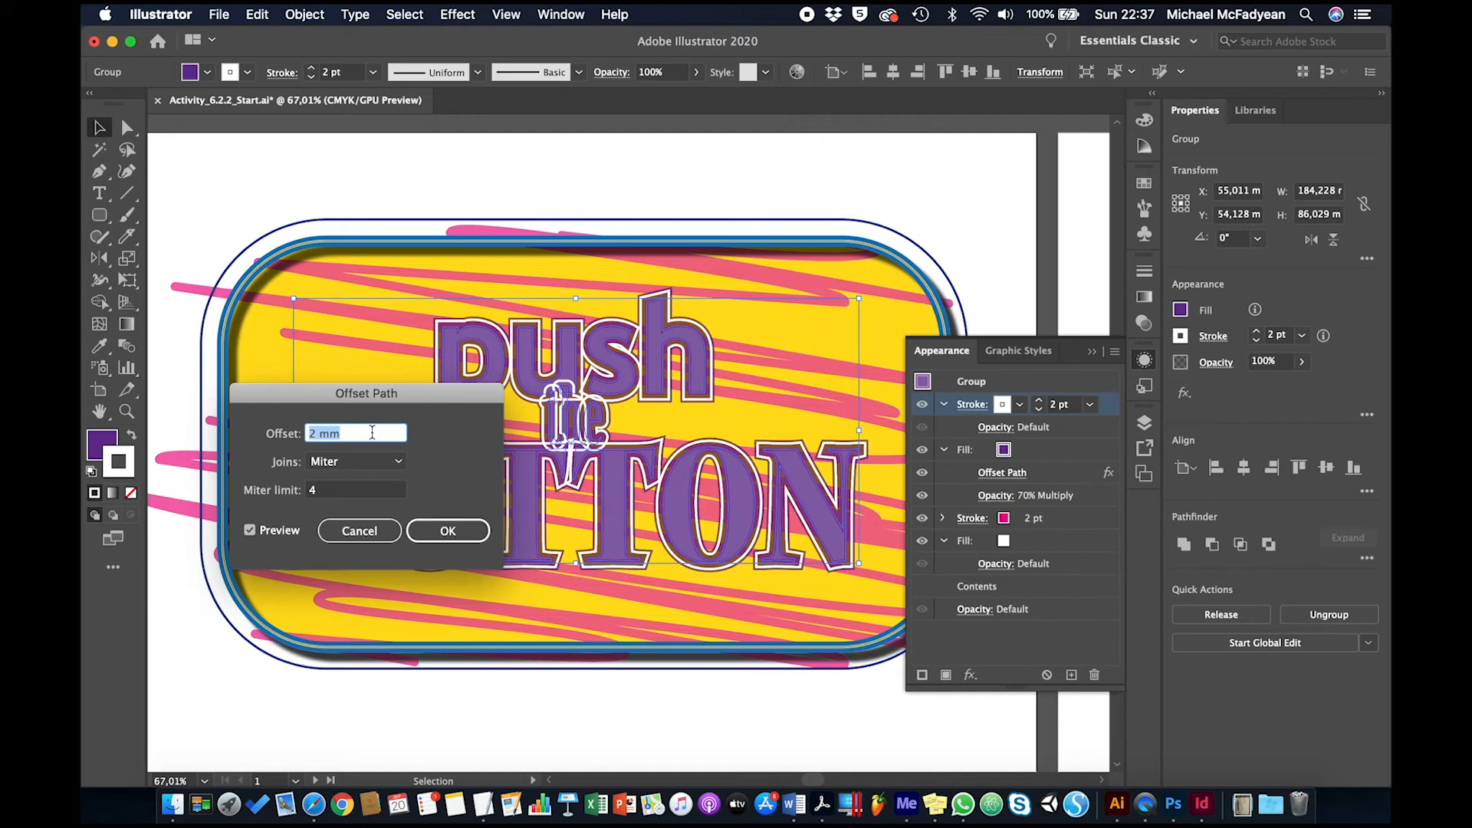
pyautogui.press('Down')
pyautogui.click(451, 529)
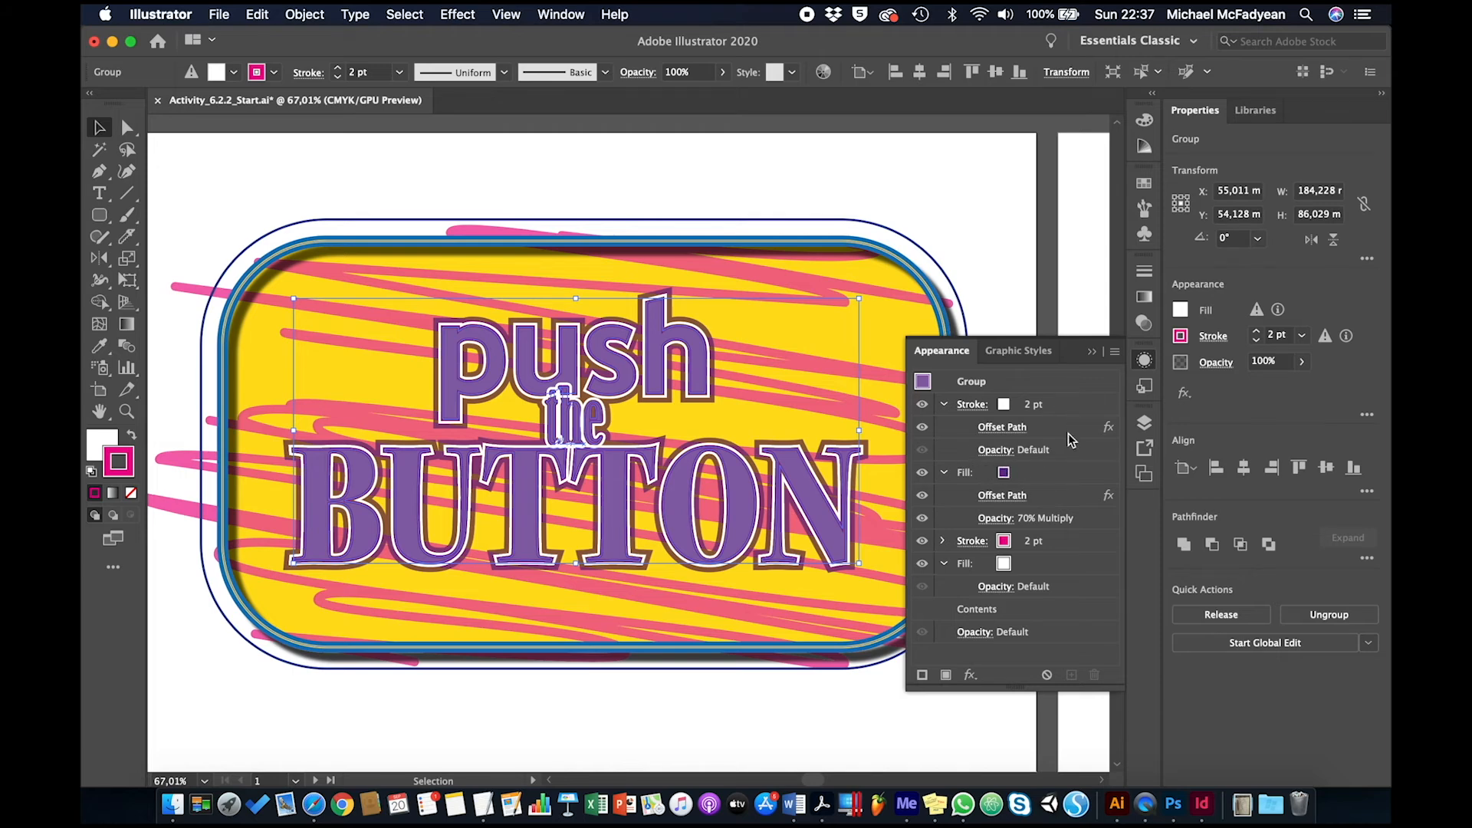
# Apply a Multiply Drop Shadow to the text group's white fill with 100% opacity and 4 mm X and Y offsets
pyautogui.click(1068, 569)
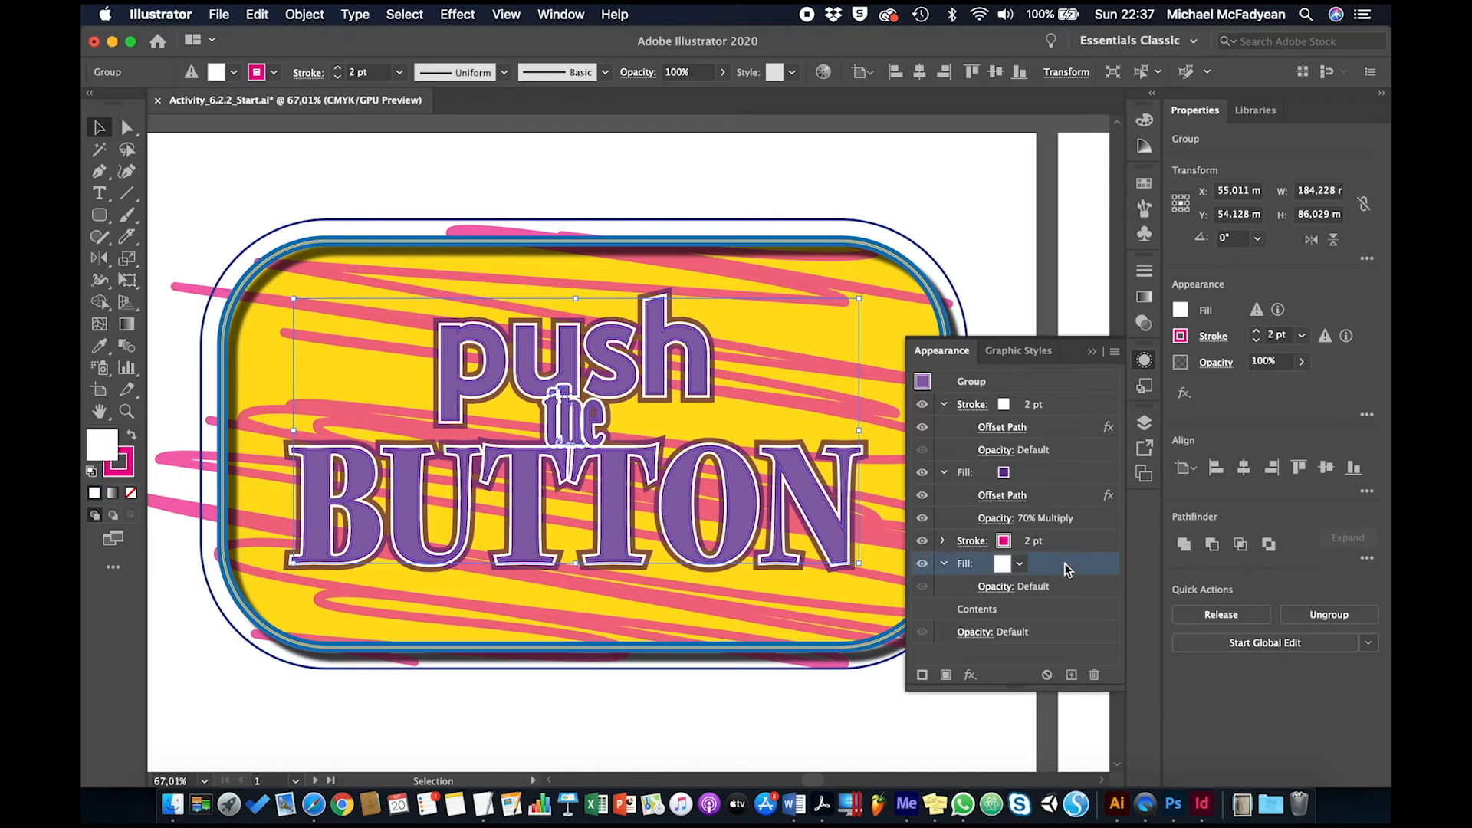
pyautogui.click(971, 675)
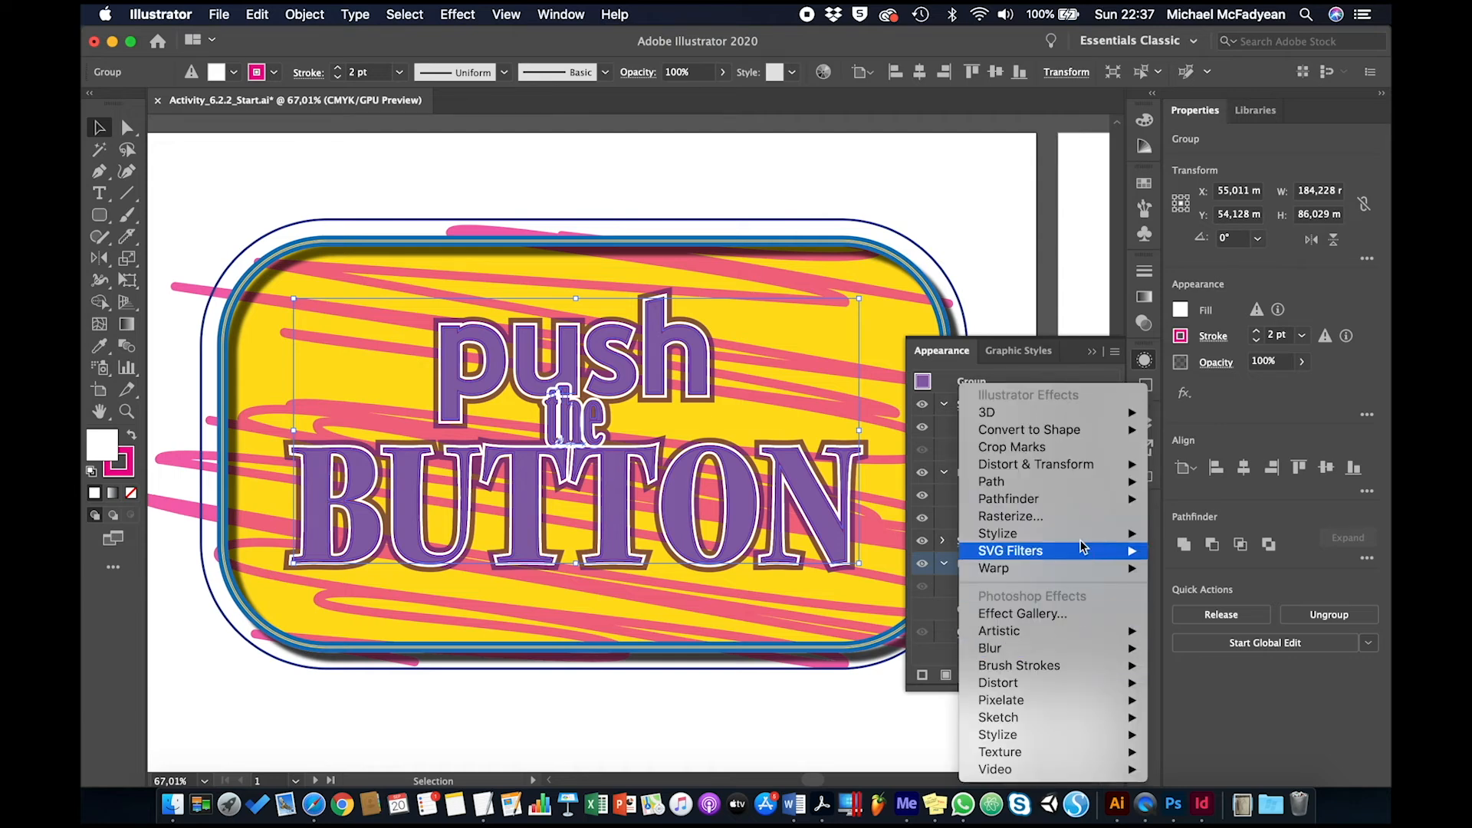
pyautogui.moveTo(1083, 539)
pyautogui.click(1183, 532)
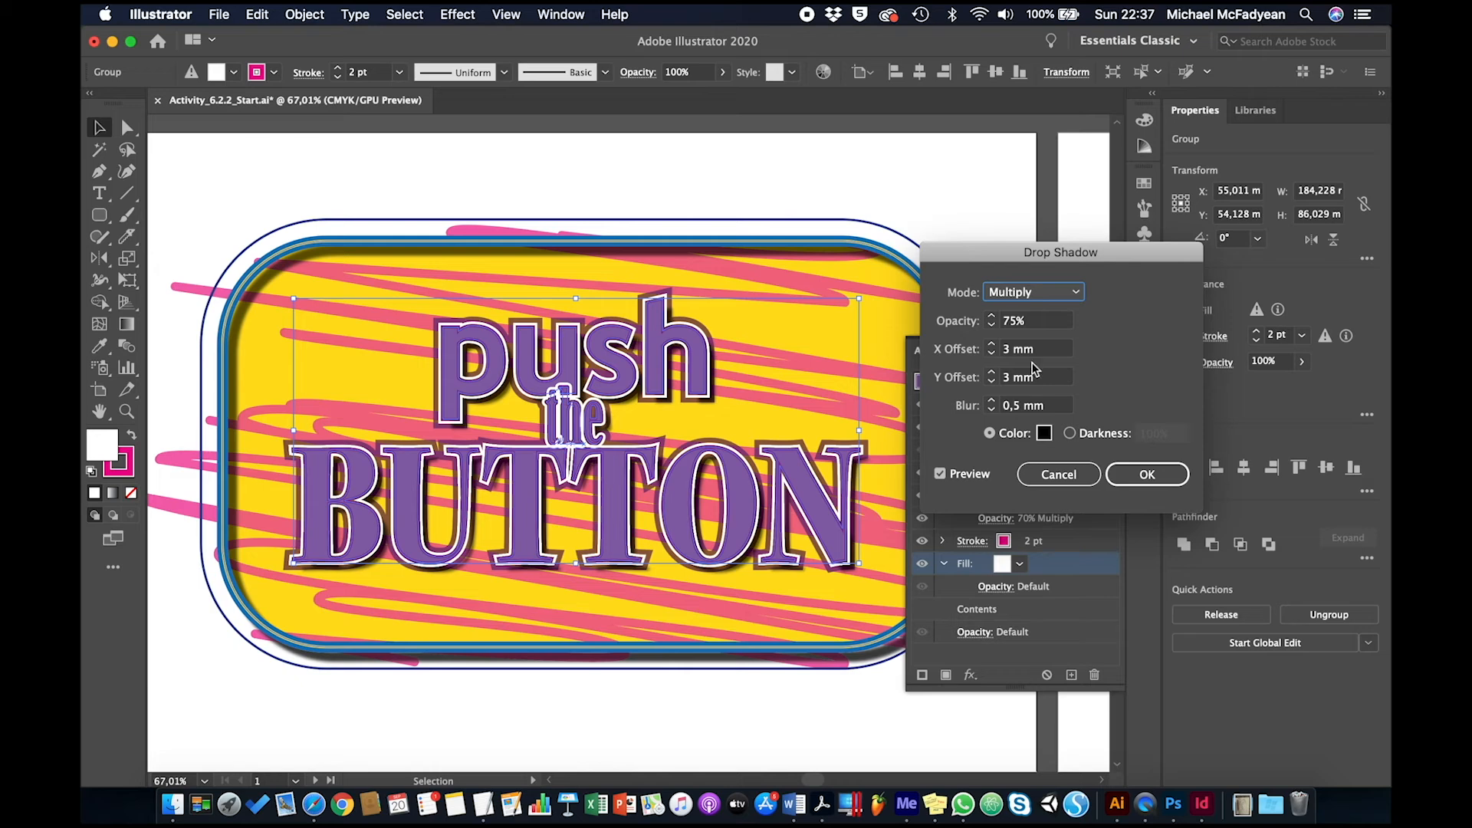
pyautogui.click(1018, 322)
pyautogui.write('90')
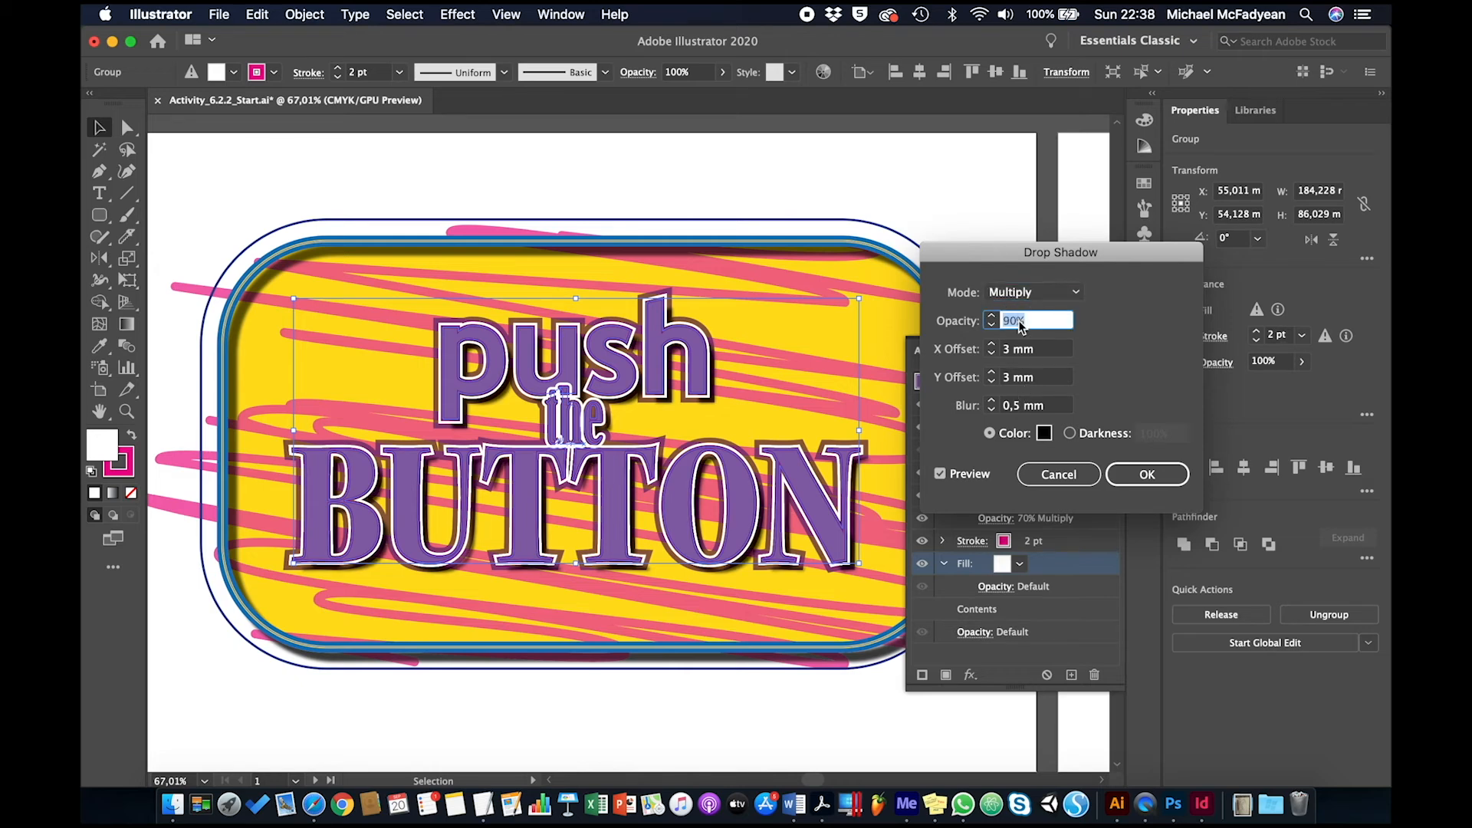
pyautogui.hotkey('shift', 'Up')
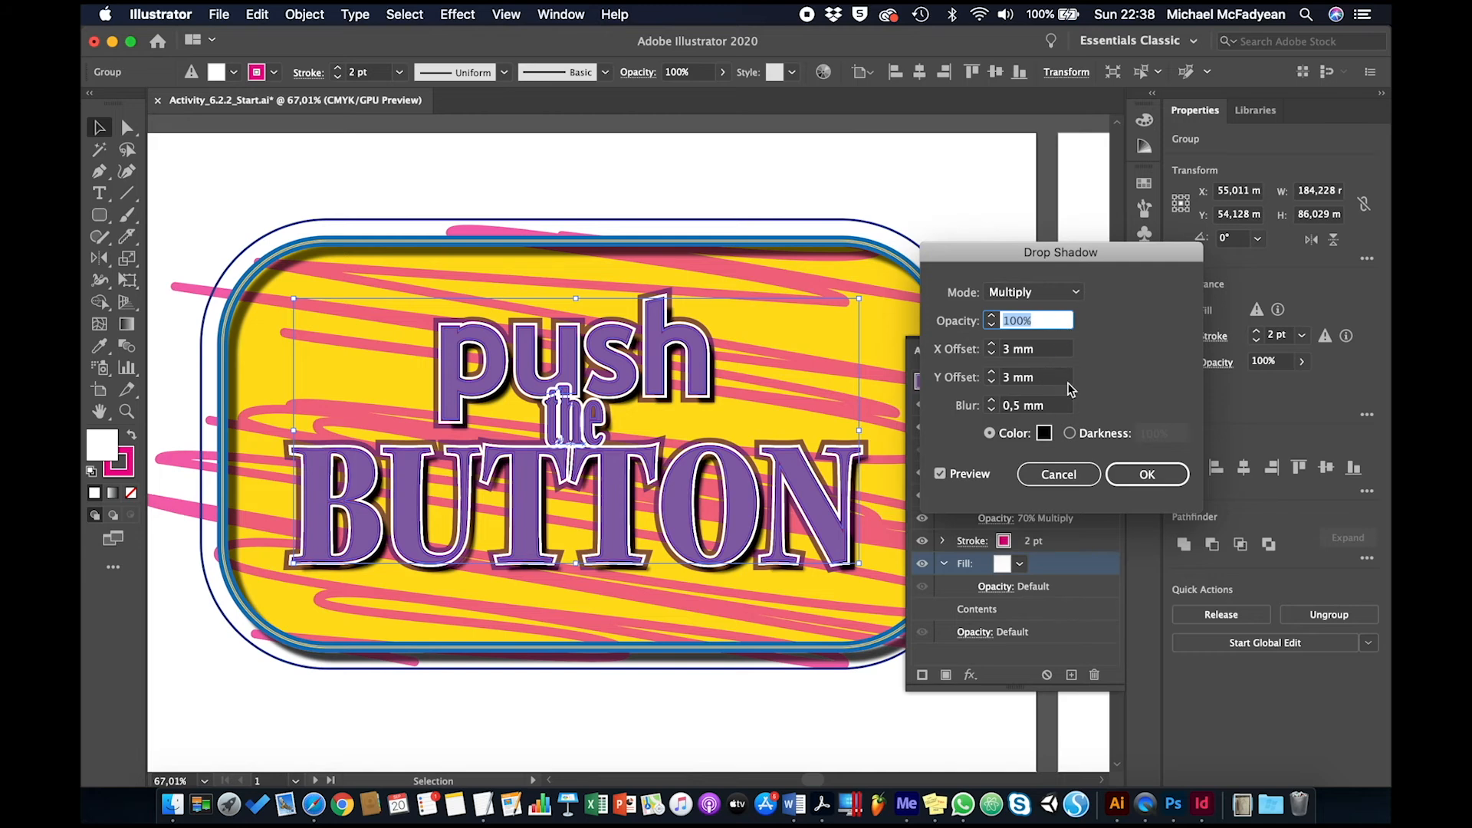
pyautogui.click(1018, 351)
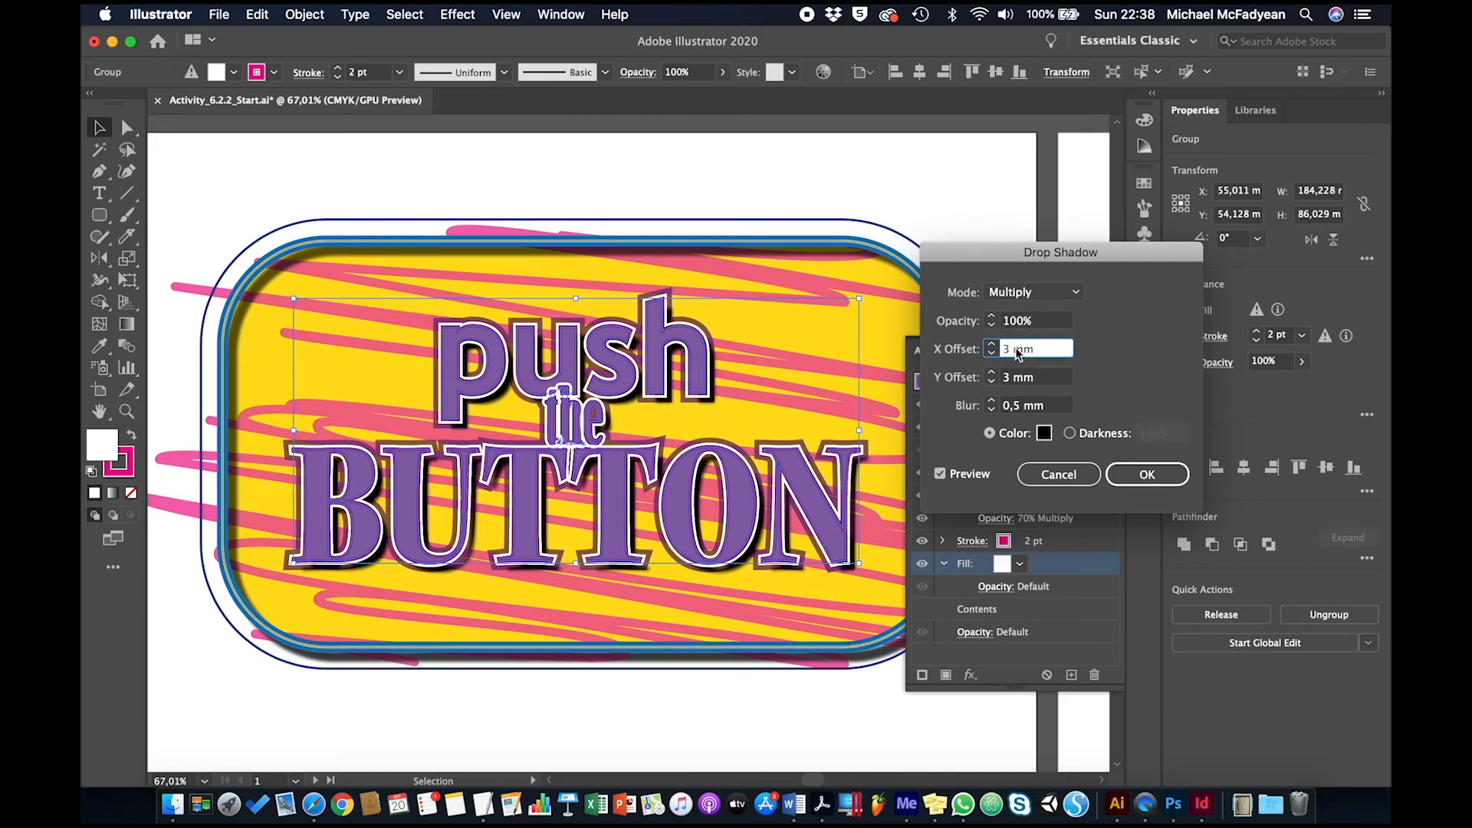
pyautogui.press('Up')
pyautogui.press('Tab')
pyautogui.press('Up')
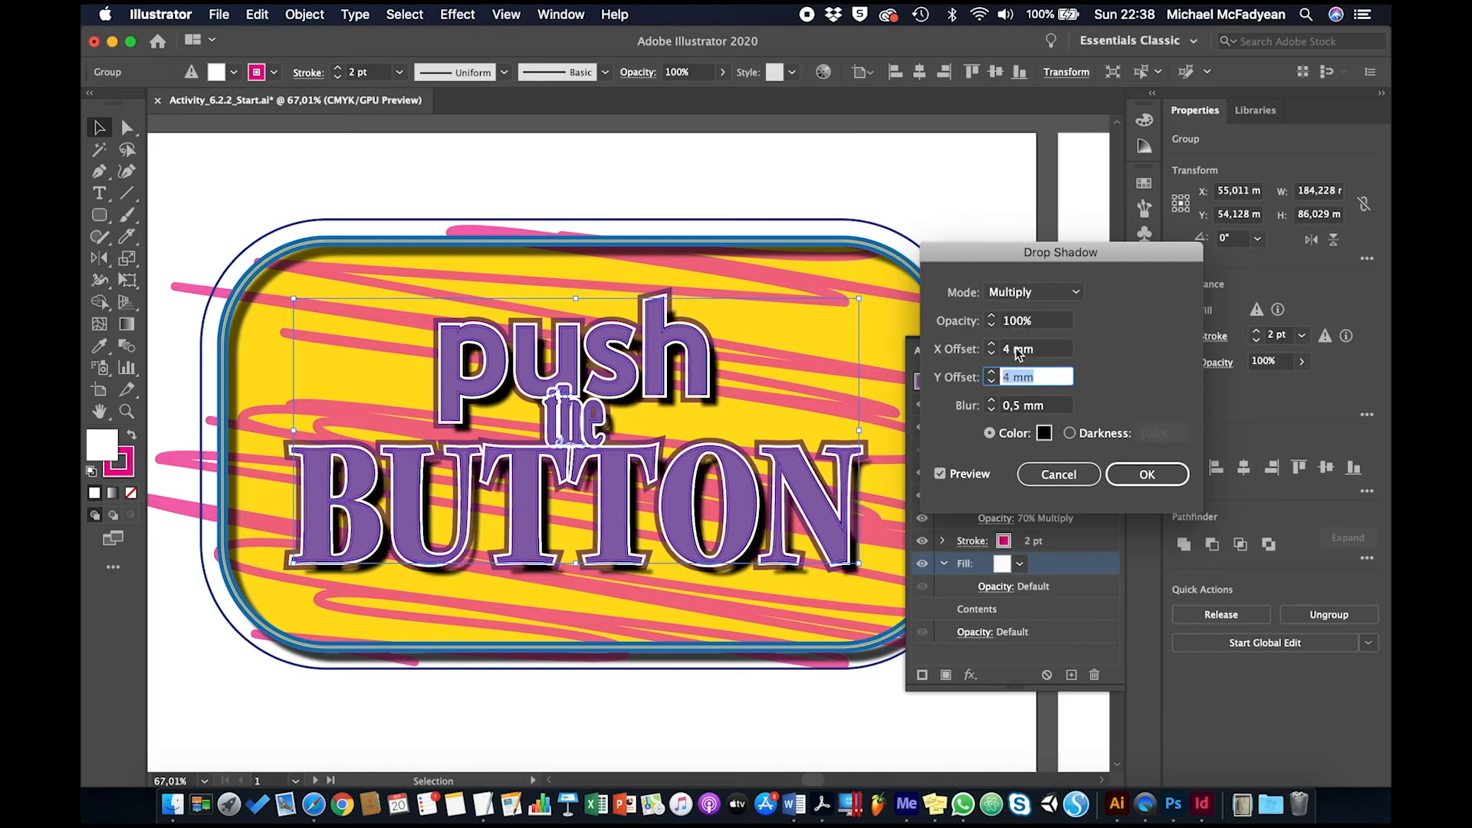
pyautogui.click(1147, 475)
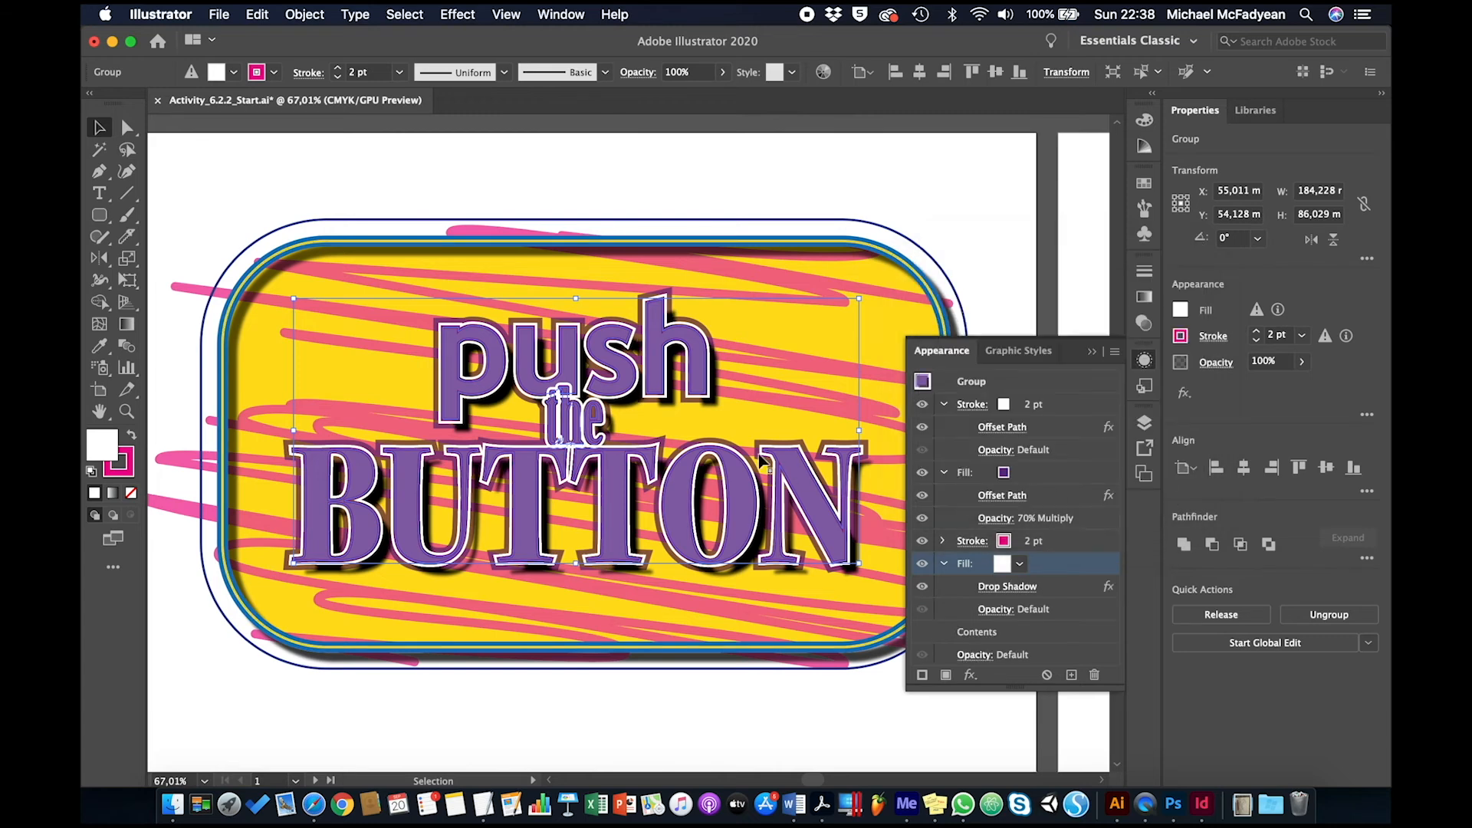
# Save the text group's appearance as a new graphic style named "Purple Text"
pyautogui.click(1092, 353)
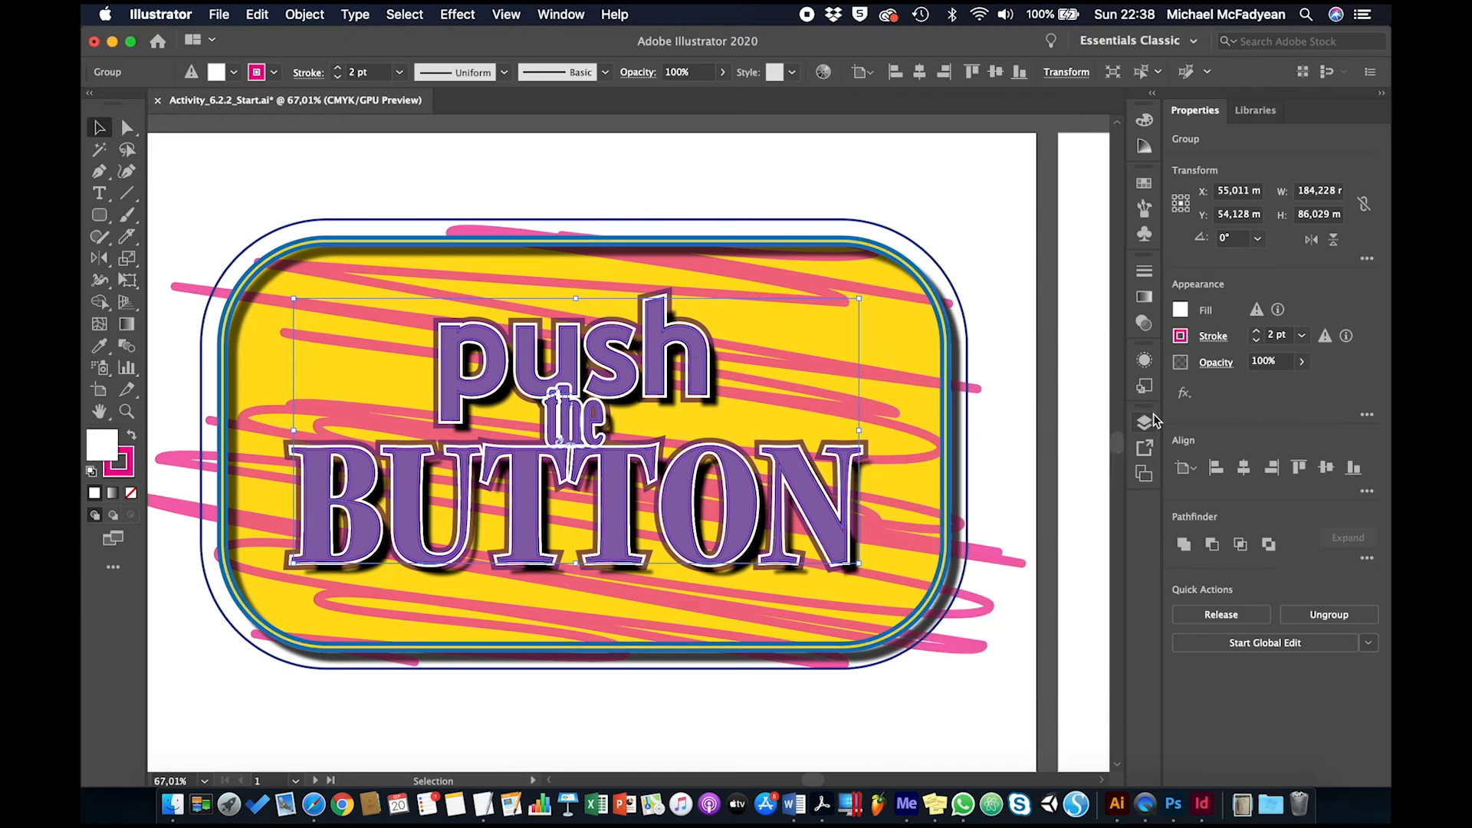
pyautogui.click(1146, 387)
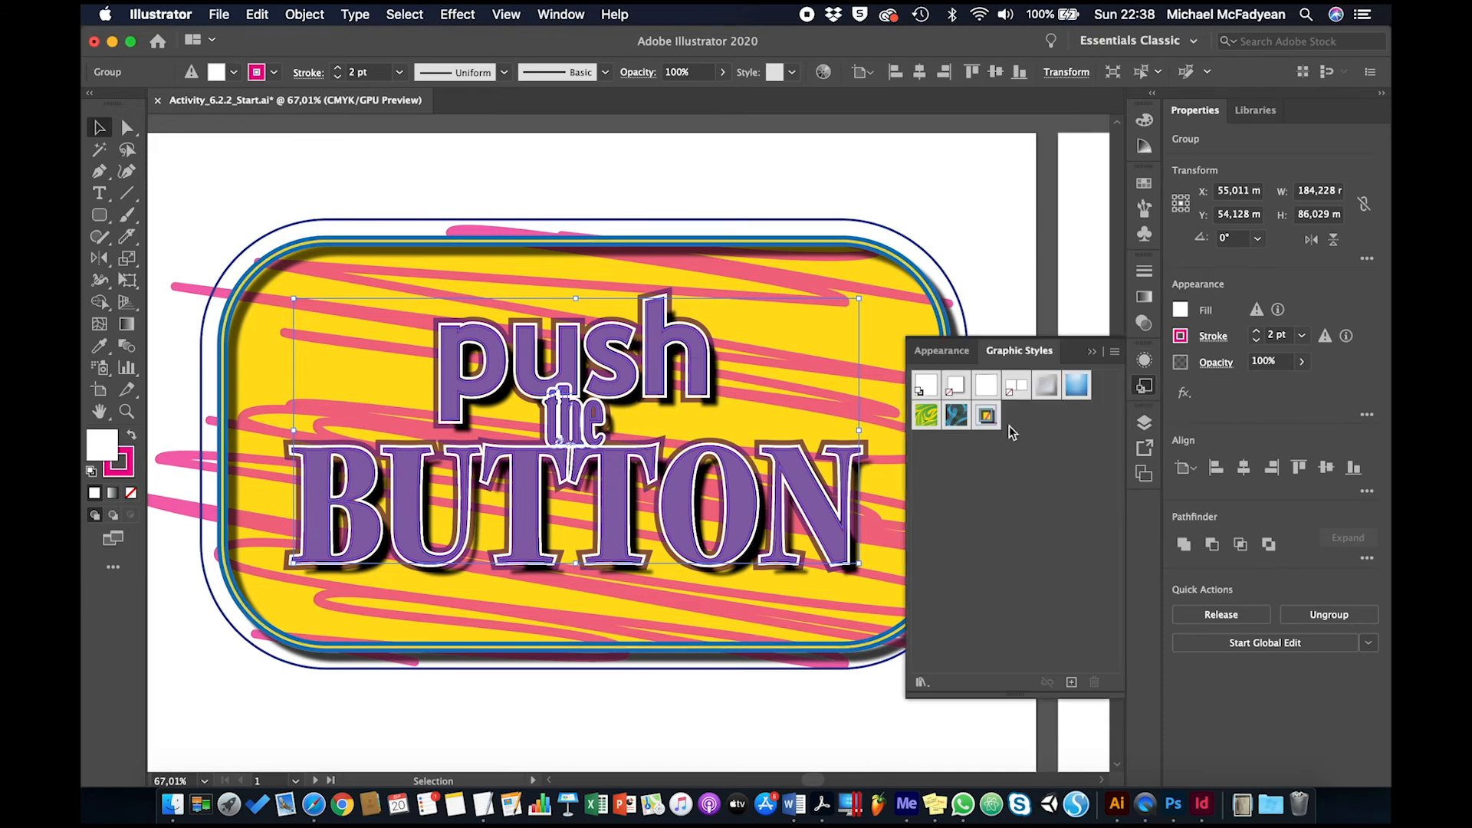
pyautogui.moveTo(729, 463); pyautogui.dragTo(959, 526)
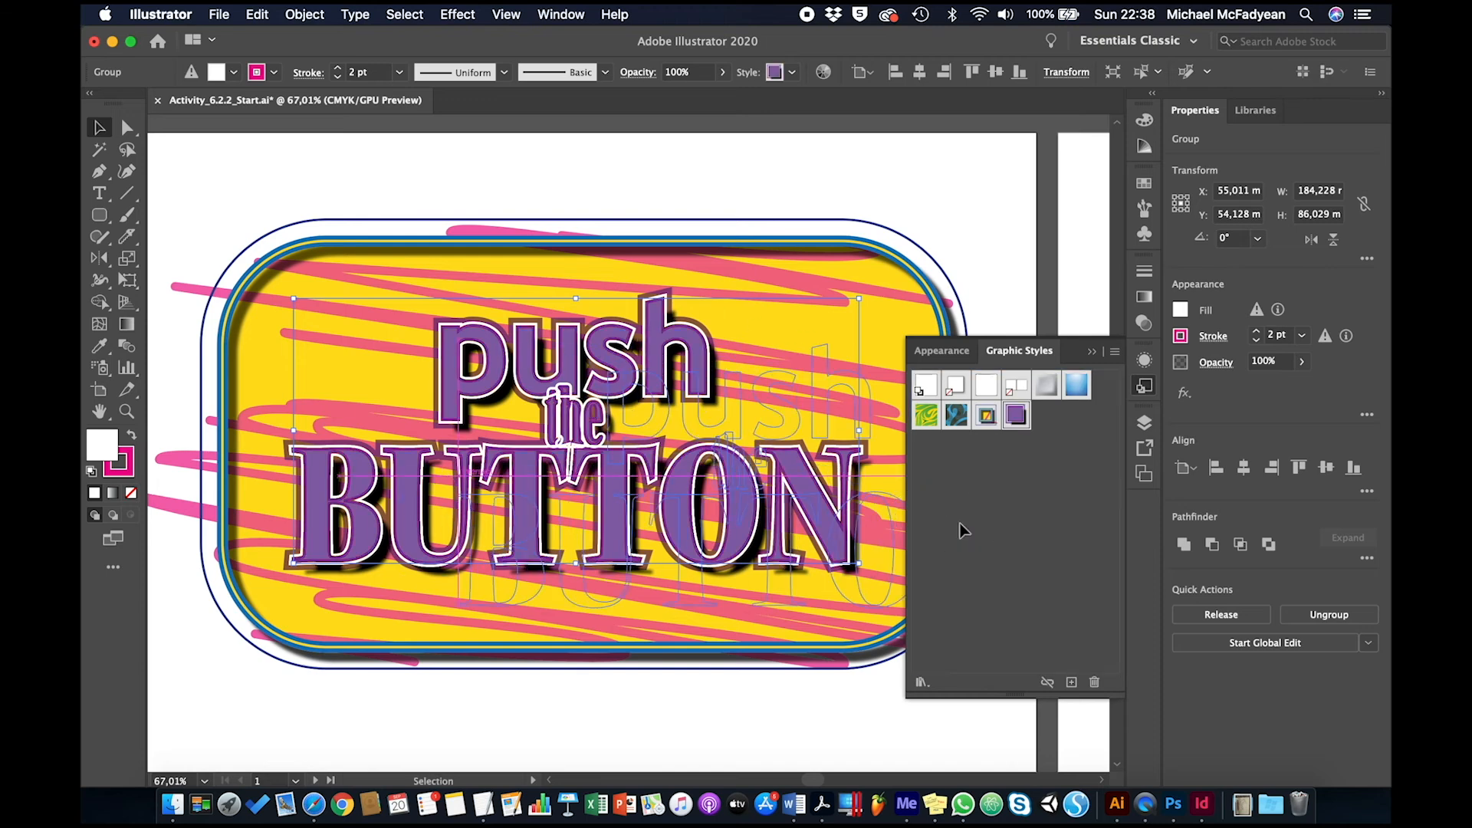
pyautogui.click(995, 282)
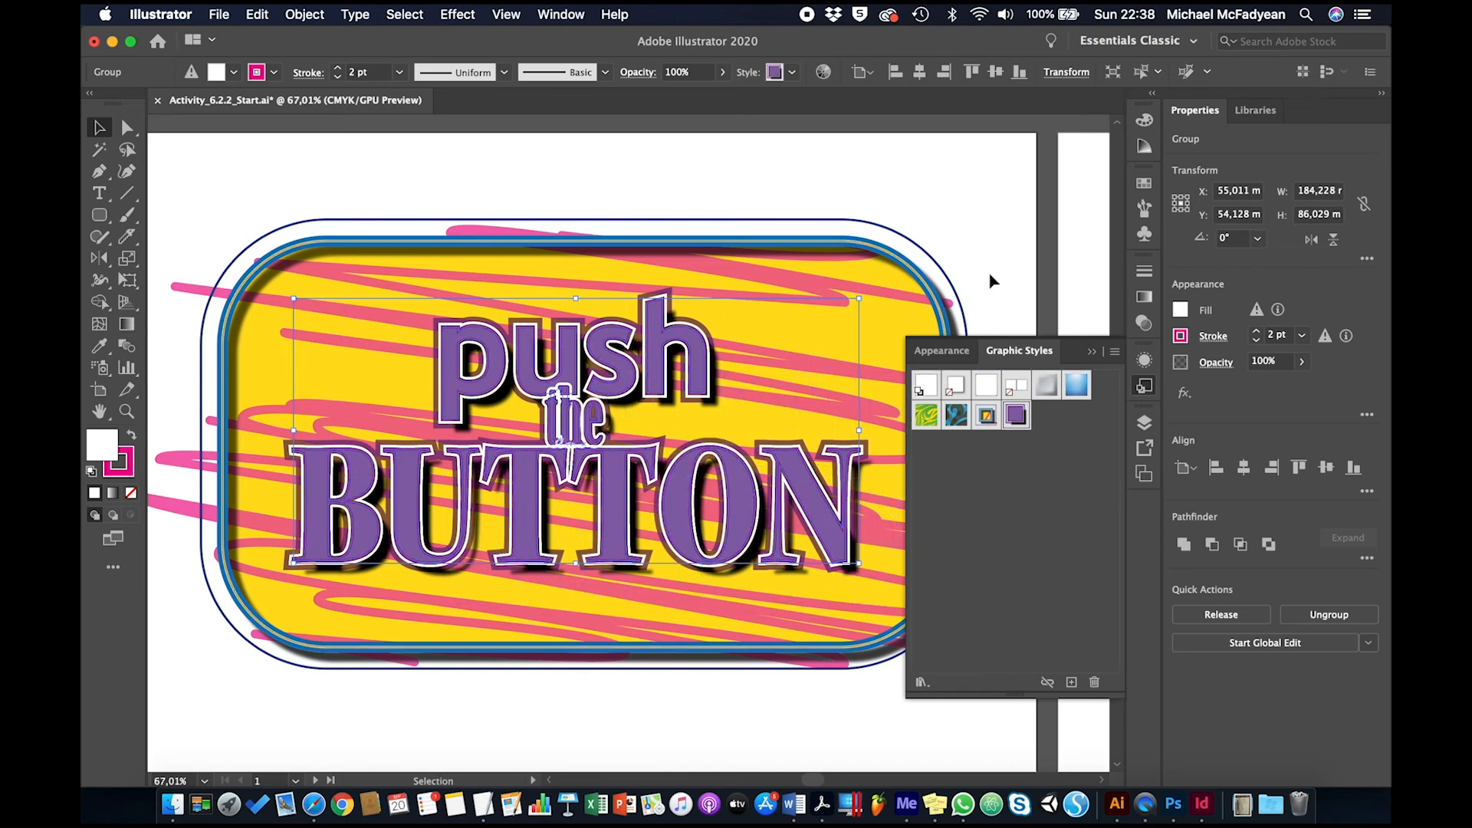
pyautogui.doubleClick(1016, 415)
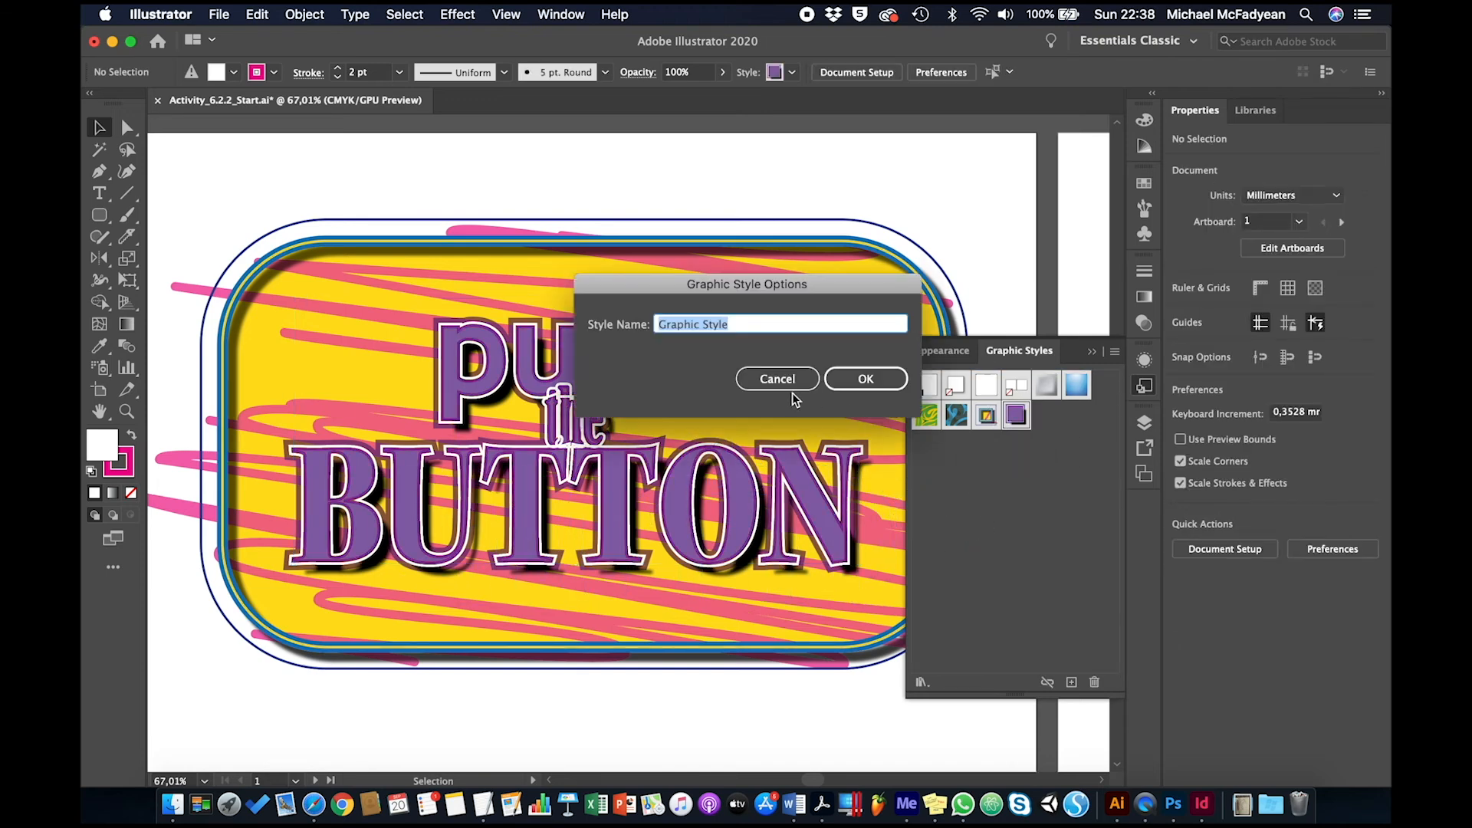
pyautogui.write('Purple Text')
pyautogui.press('Return')
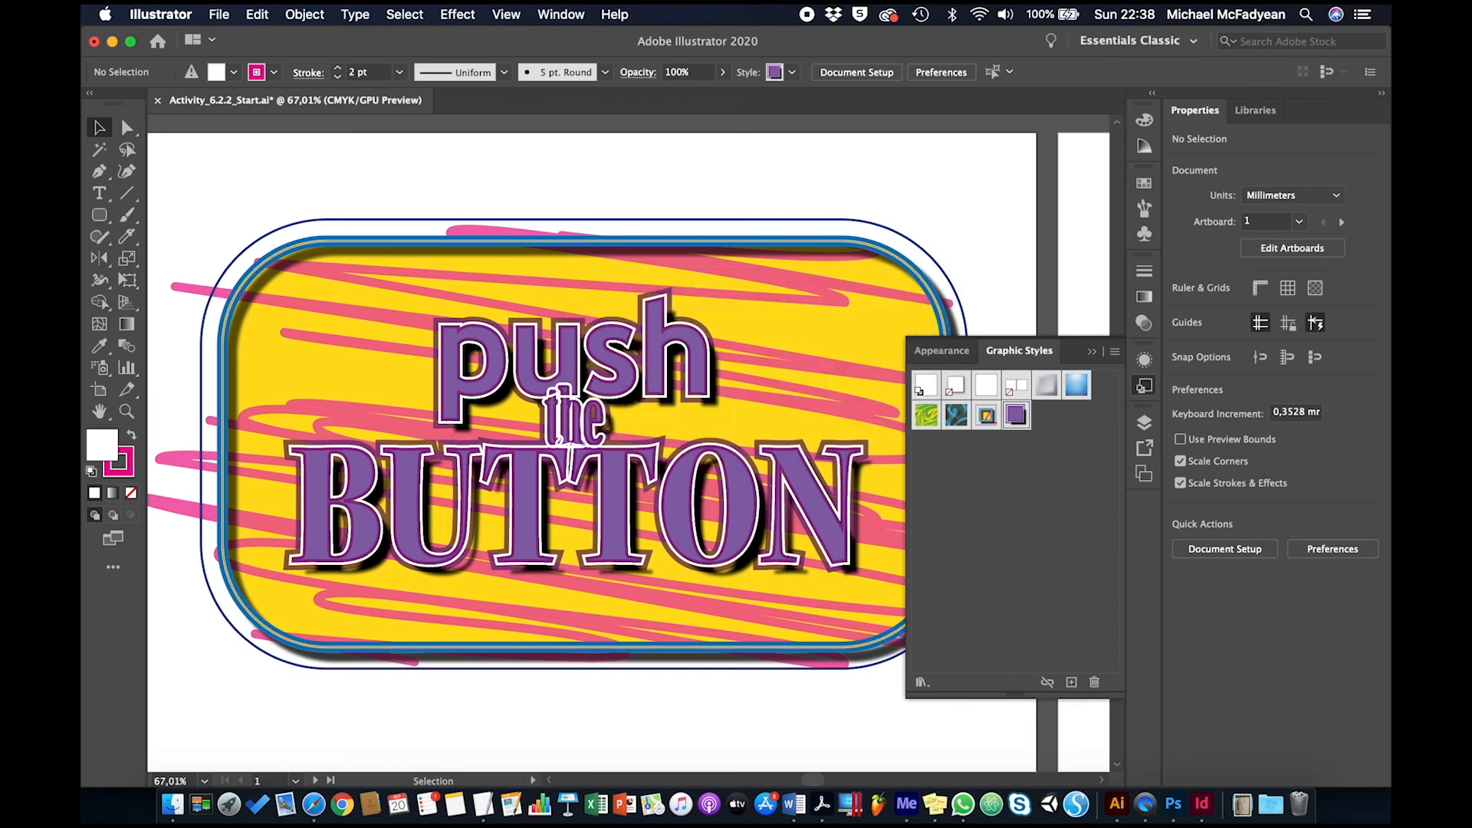
pyautogui.click(1092, 354)
# Apply the saved yellow-and-blue button graphic style to the rounded rectangle on the second artboard
pyautogui.press('super+alt+0')
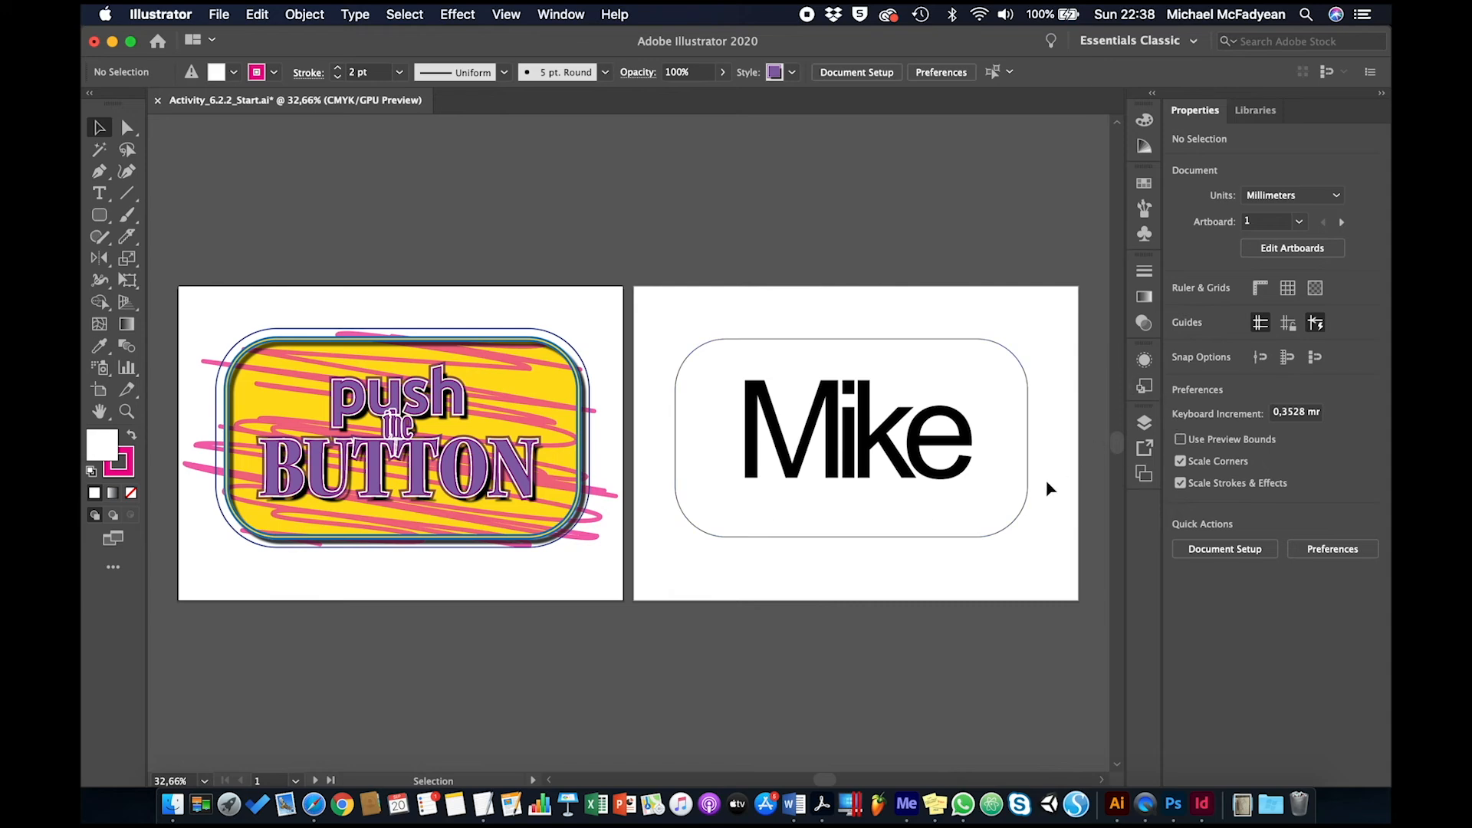
pyautogui.hscroll(2, 1032, 514)
pyautogui.hscroll(6, 1031, 520)
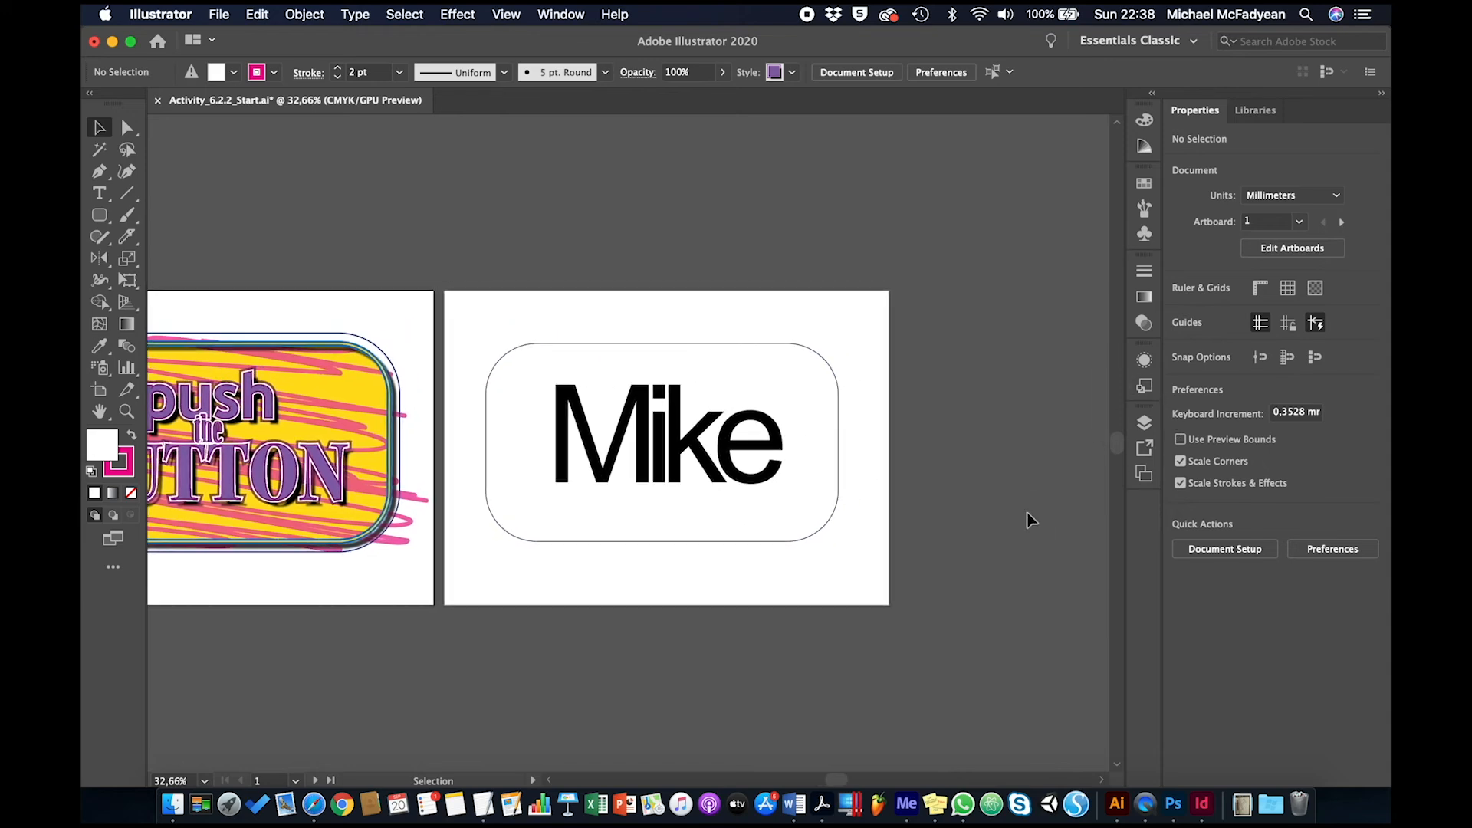
pyautogui.click(1145, 388)
pyautogui.click(739, 397)
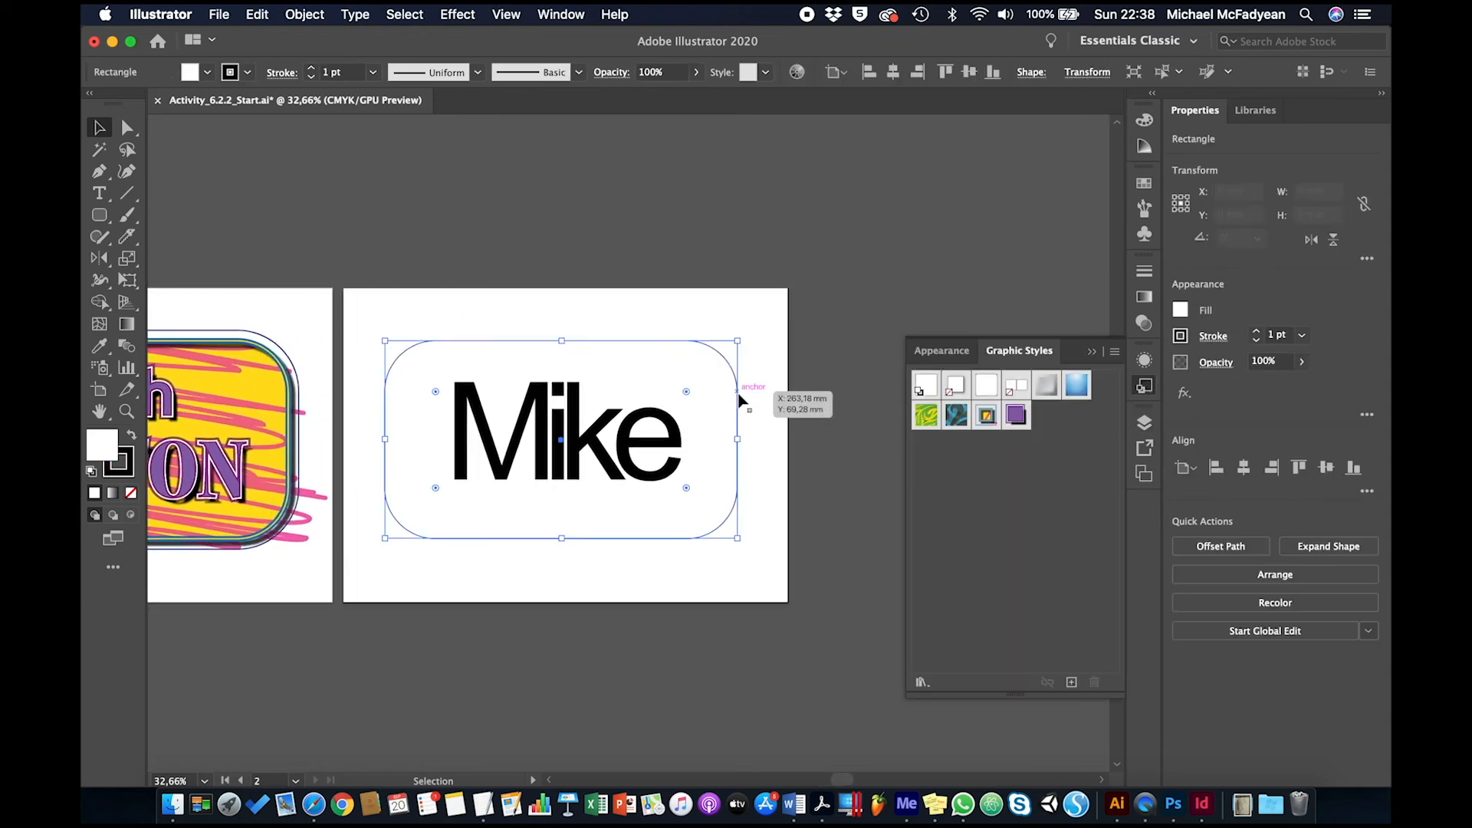
pyautogui.click(992, 418)
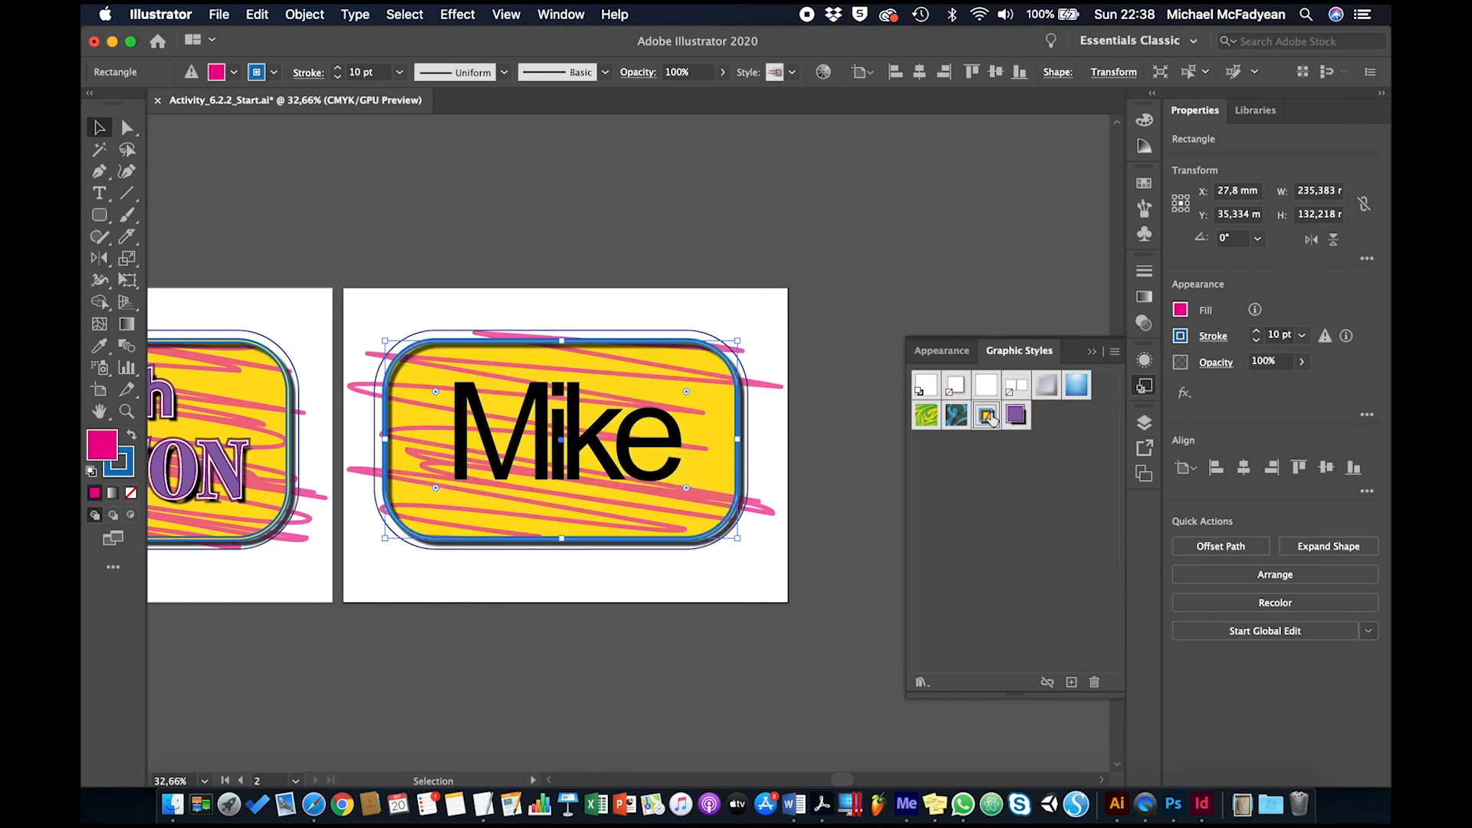
# Apply the Purple Text graphic style to the text on the second artboard and deselect it
pyautogui.click(670, 482)
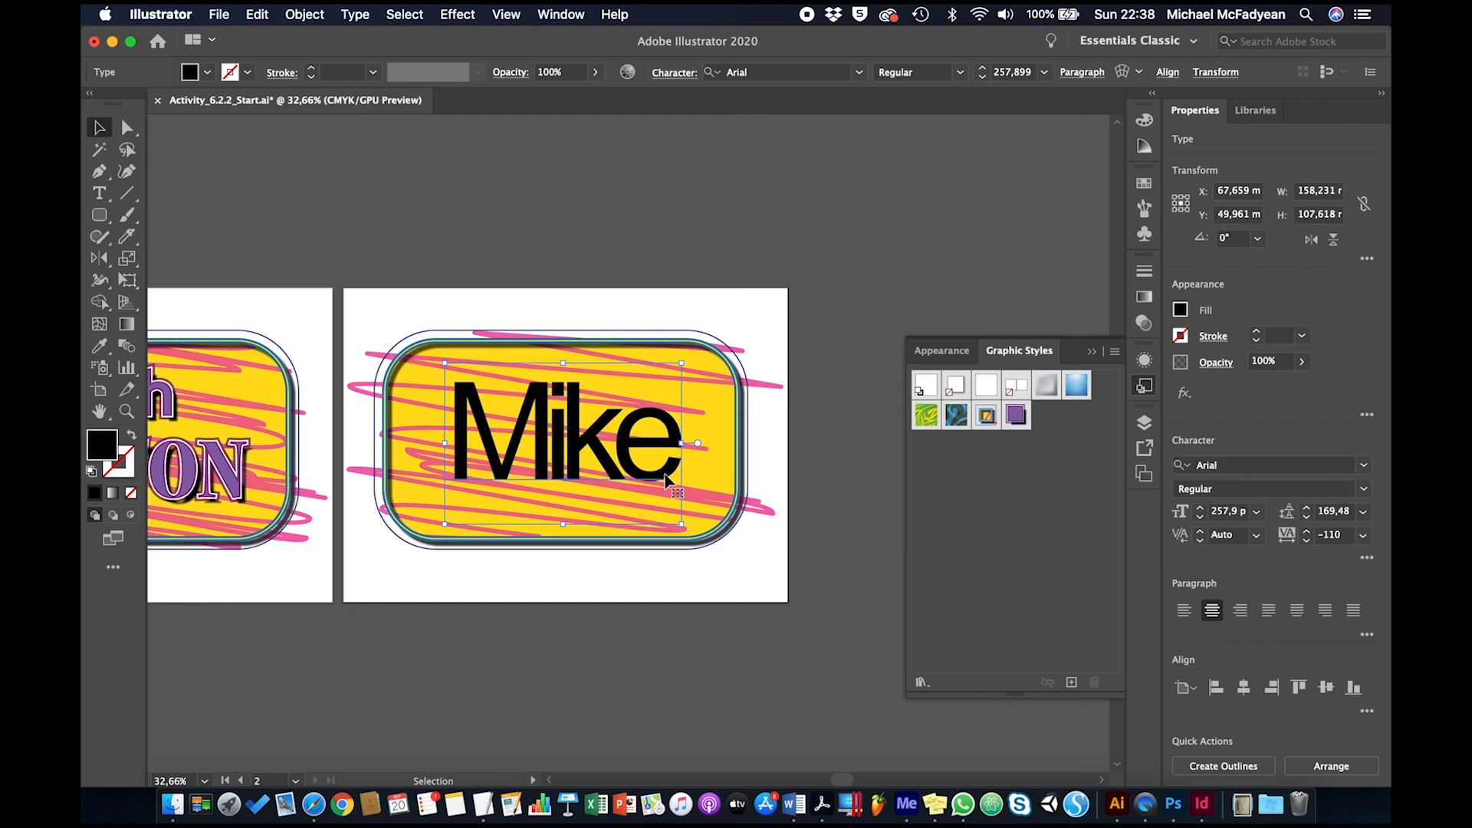
pyautogui.click(1018, 415)
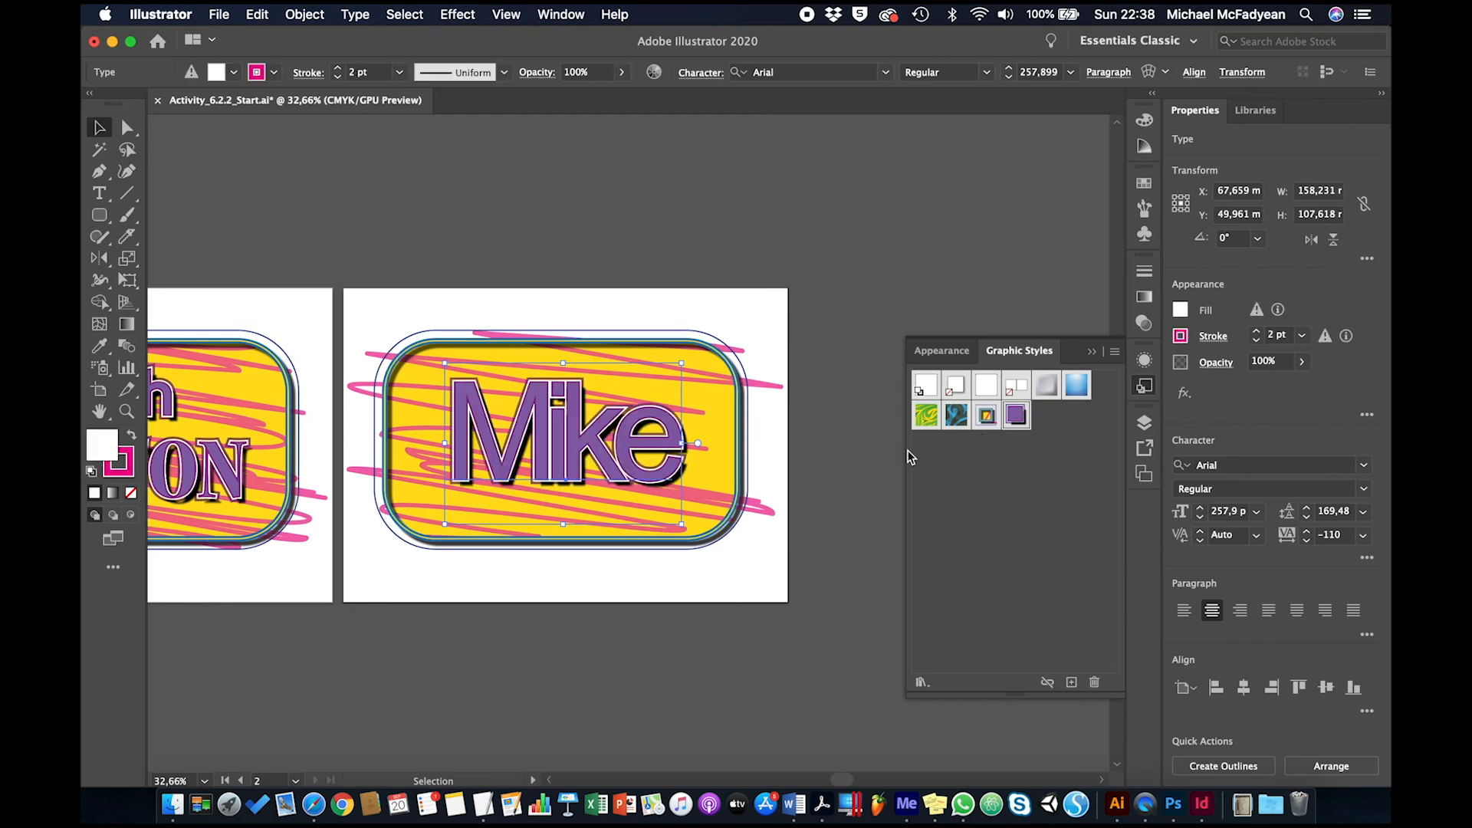
pyautogui.click(632, 626)
pyautogui.hscroll(-6, 632, 644)
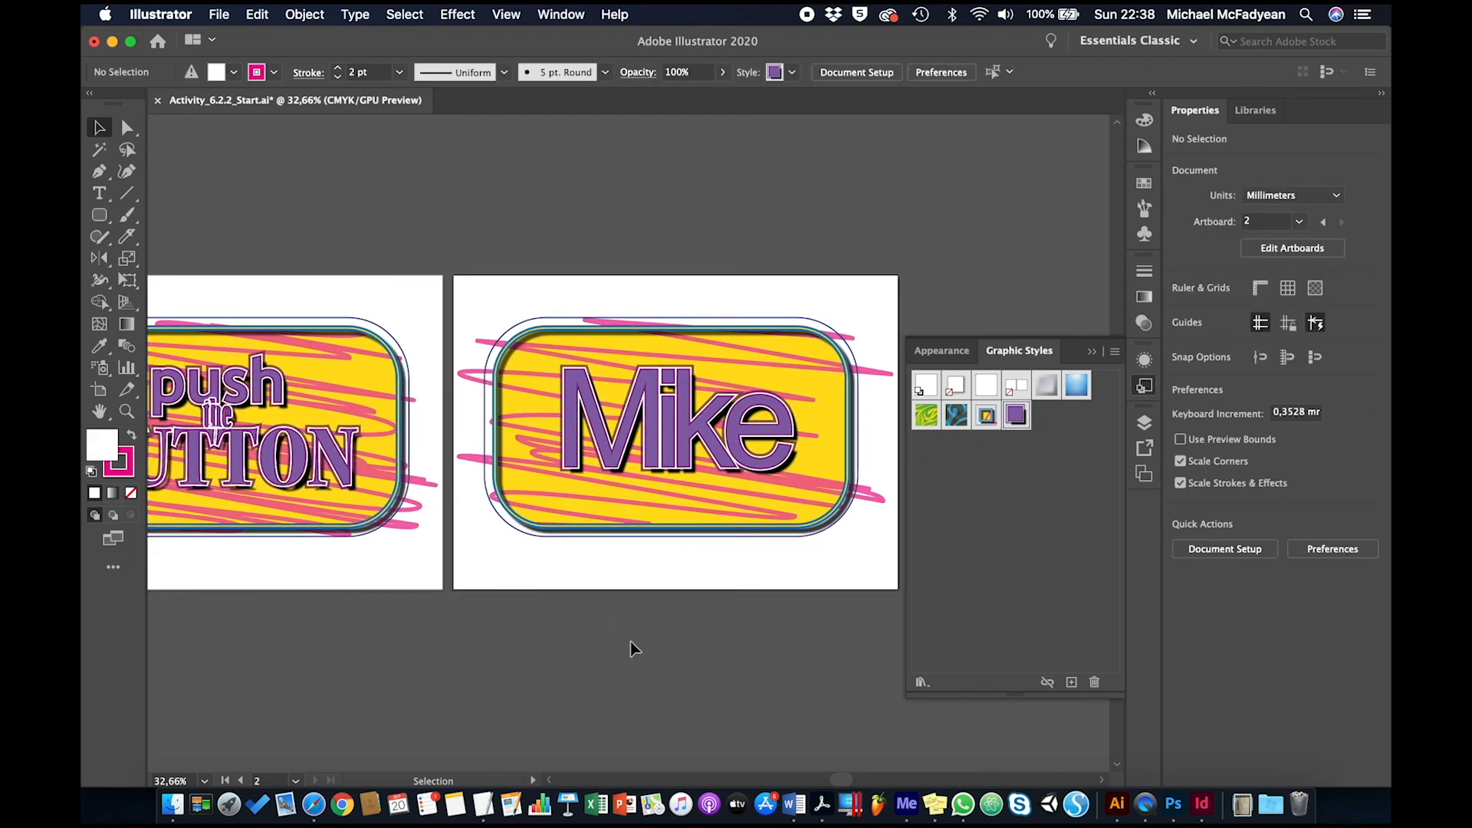
pyautogui.hscroll(5, 630, 642)
pyautogui.scroll(2, 630, 642)
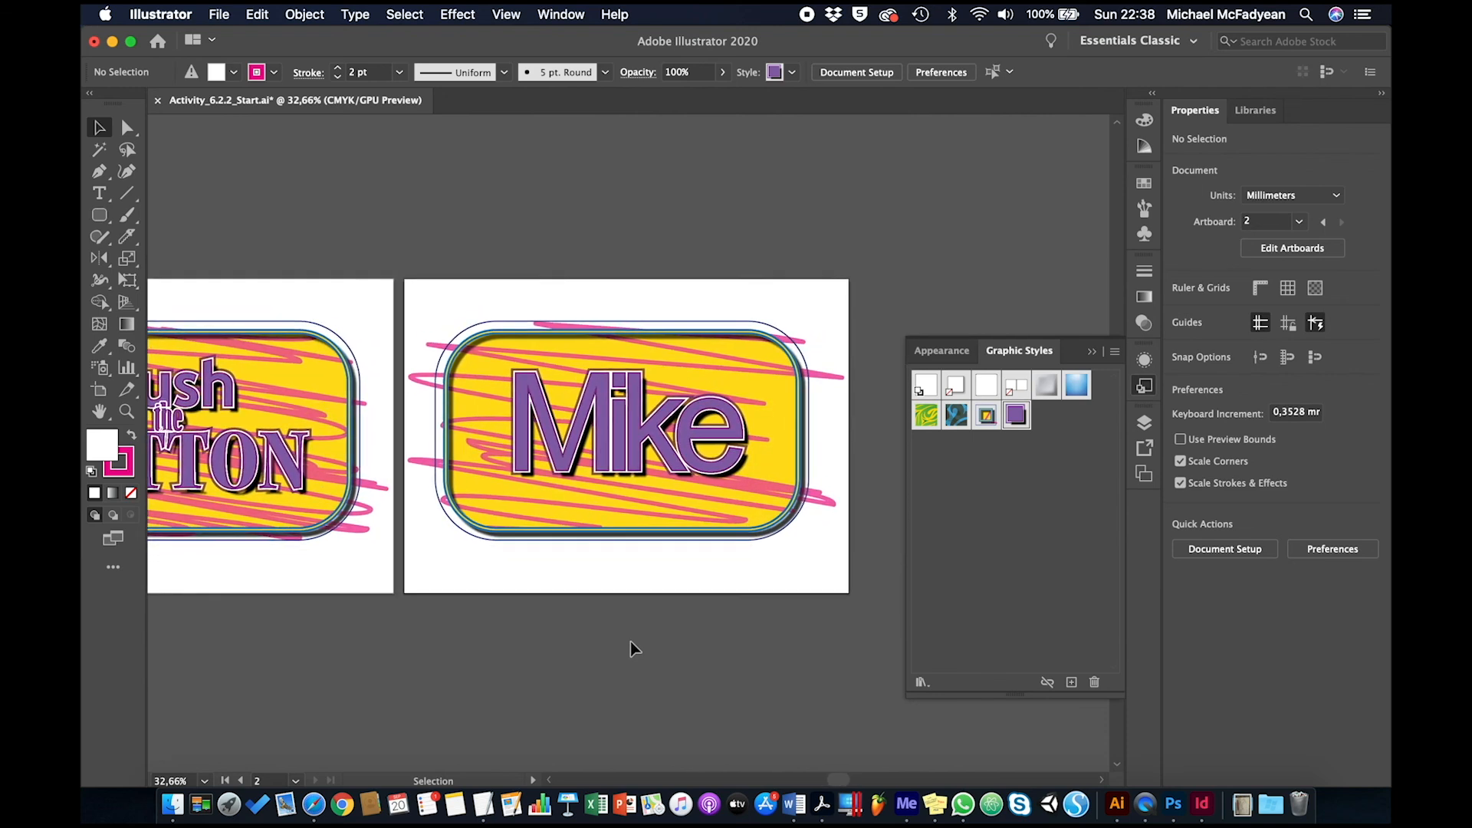
# Try swapping the graphic styles on the second artboard: Purple Text on the rounded rectangle and the yellow-and-blue button style on the text
pyautogui.click(811, 482)
pyautogui.click(1016, 415)
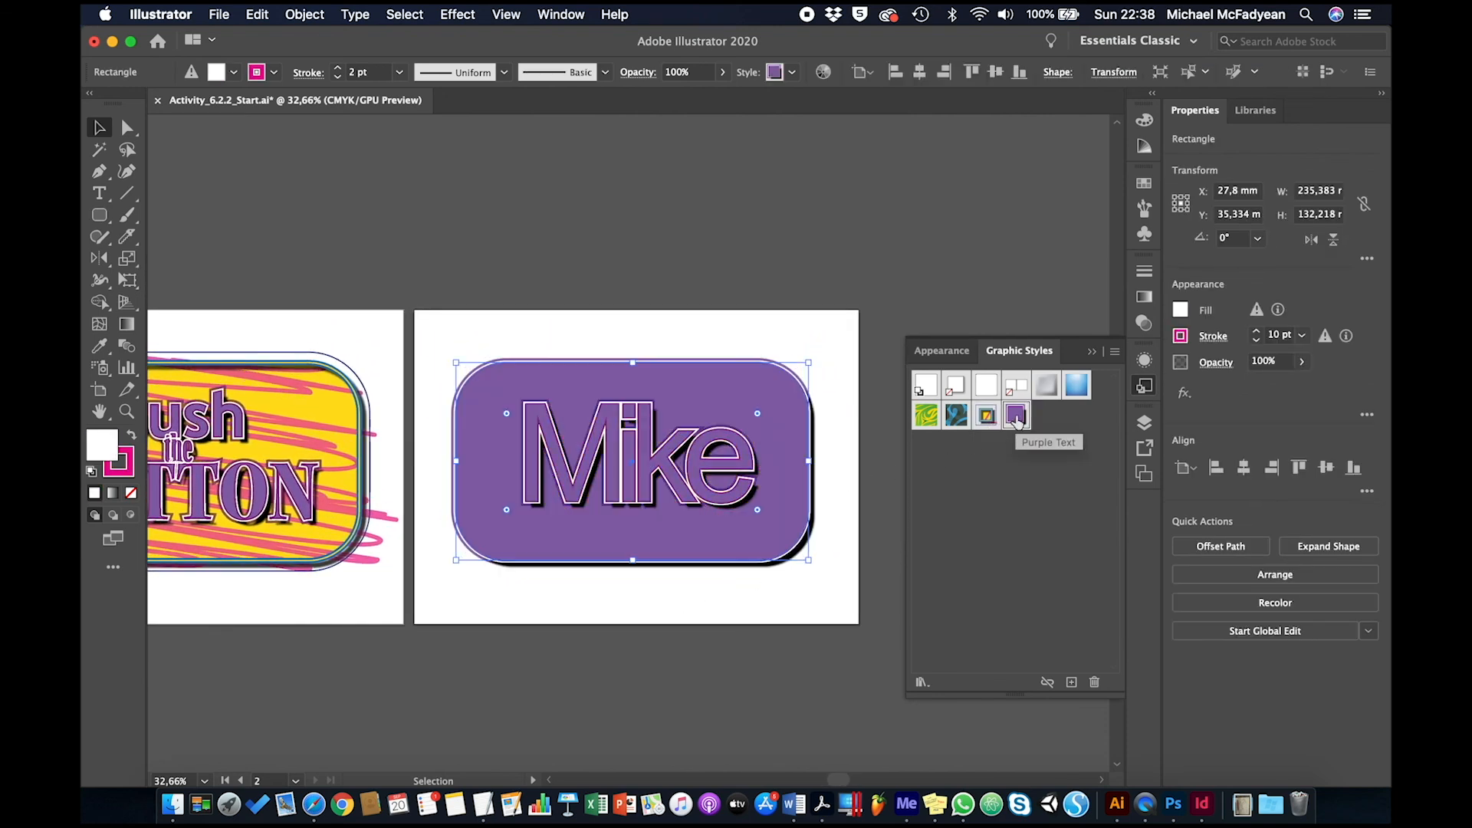
pyautogui.click(736, 500)
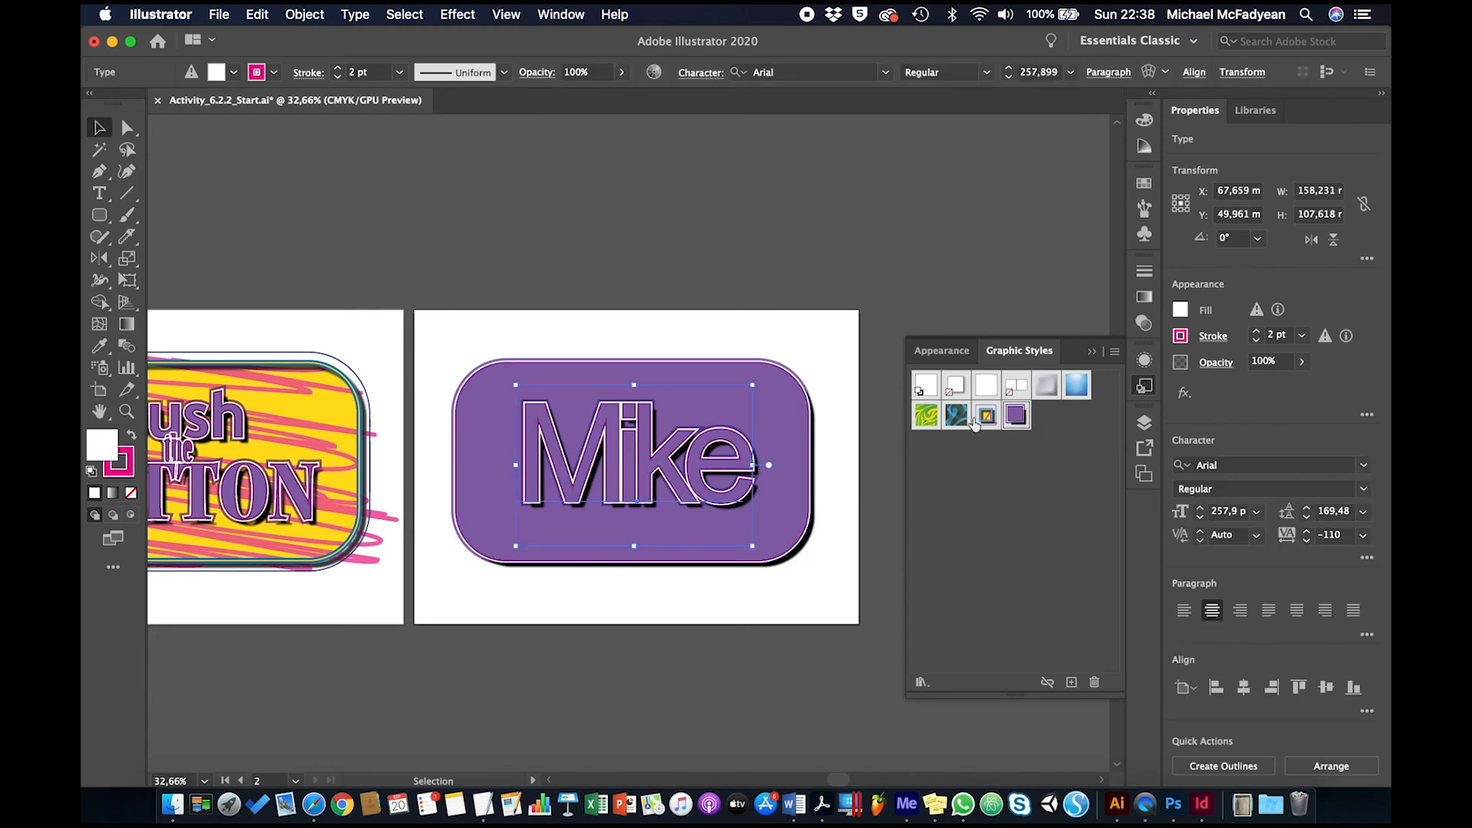
pyautogui.click(987, 415)
pyautogui.click(855, 587)
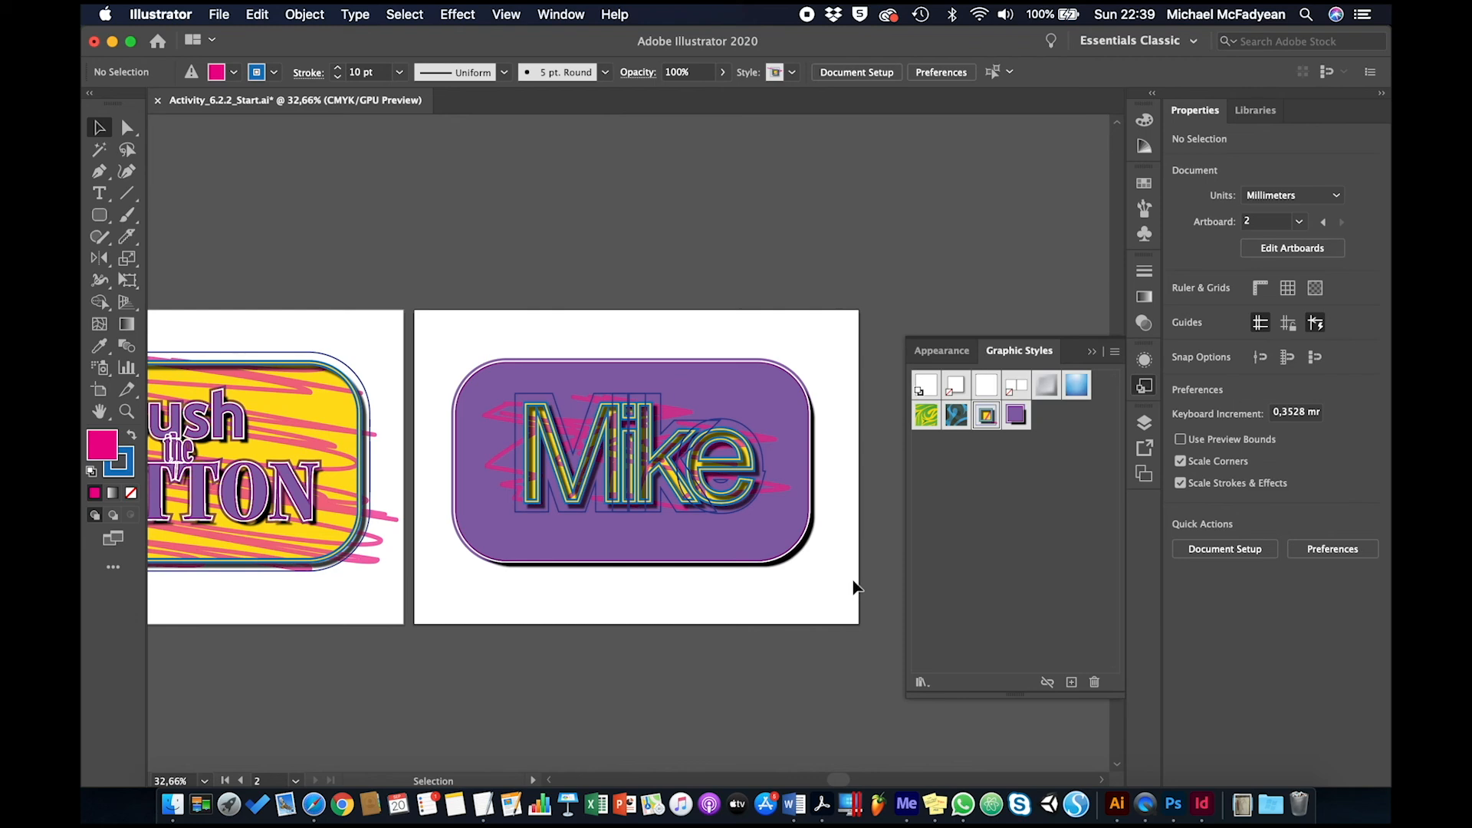
# Undo the swapped graphic styles on the second artboard's text and rounded rectangle
pyautogui.press('super+z')
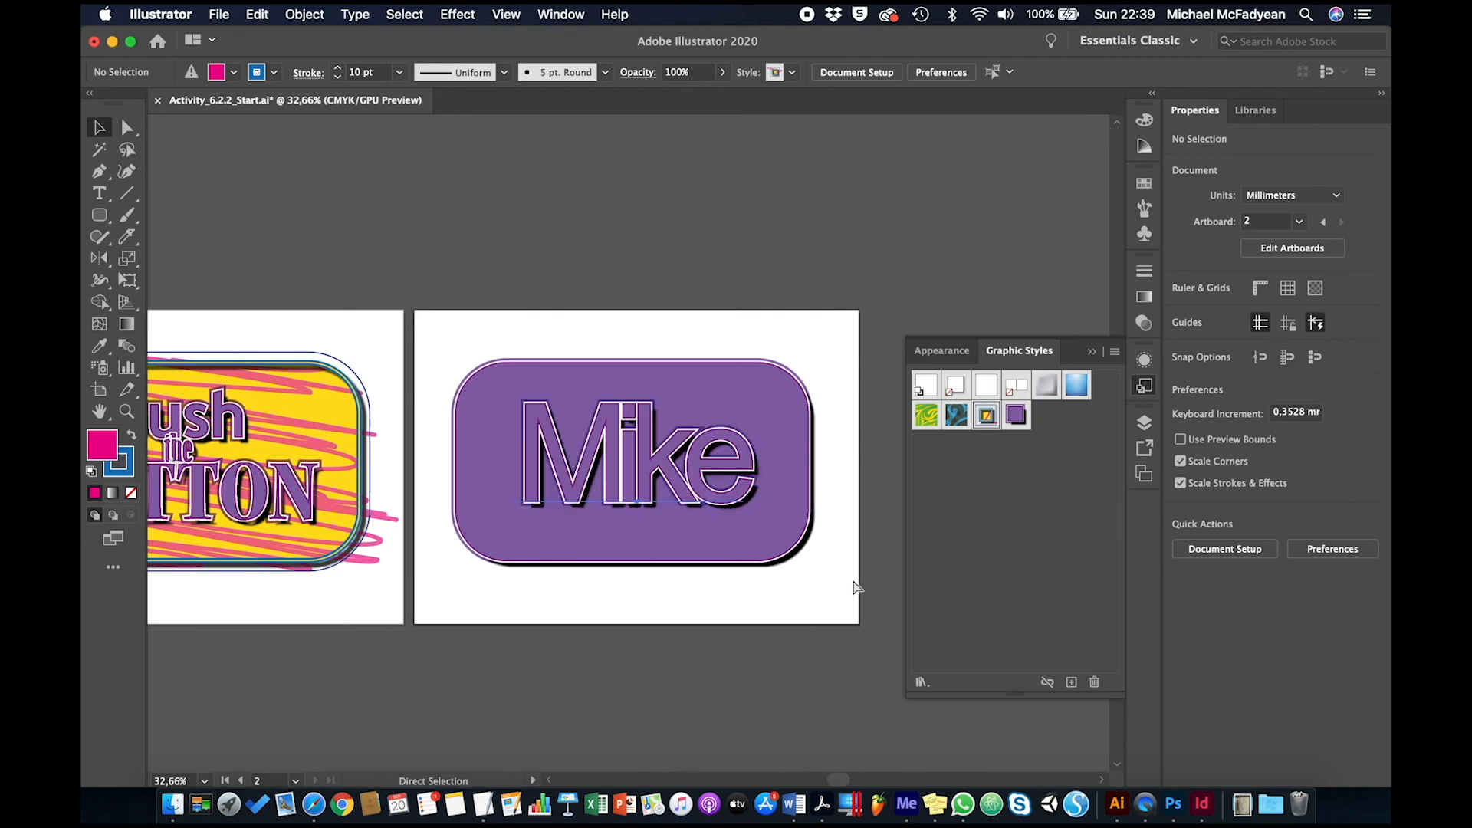
pyautogui.press('super+z')
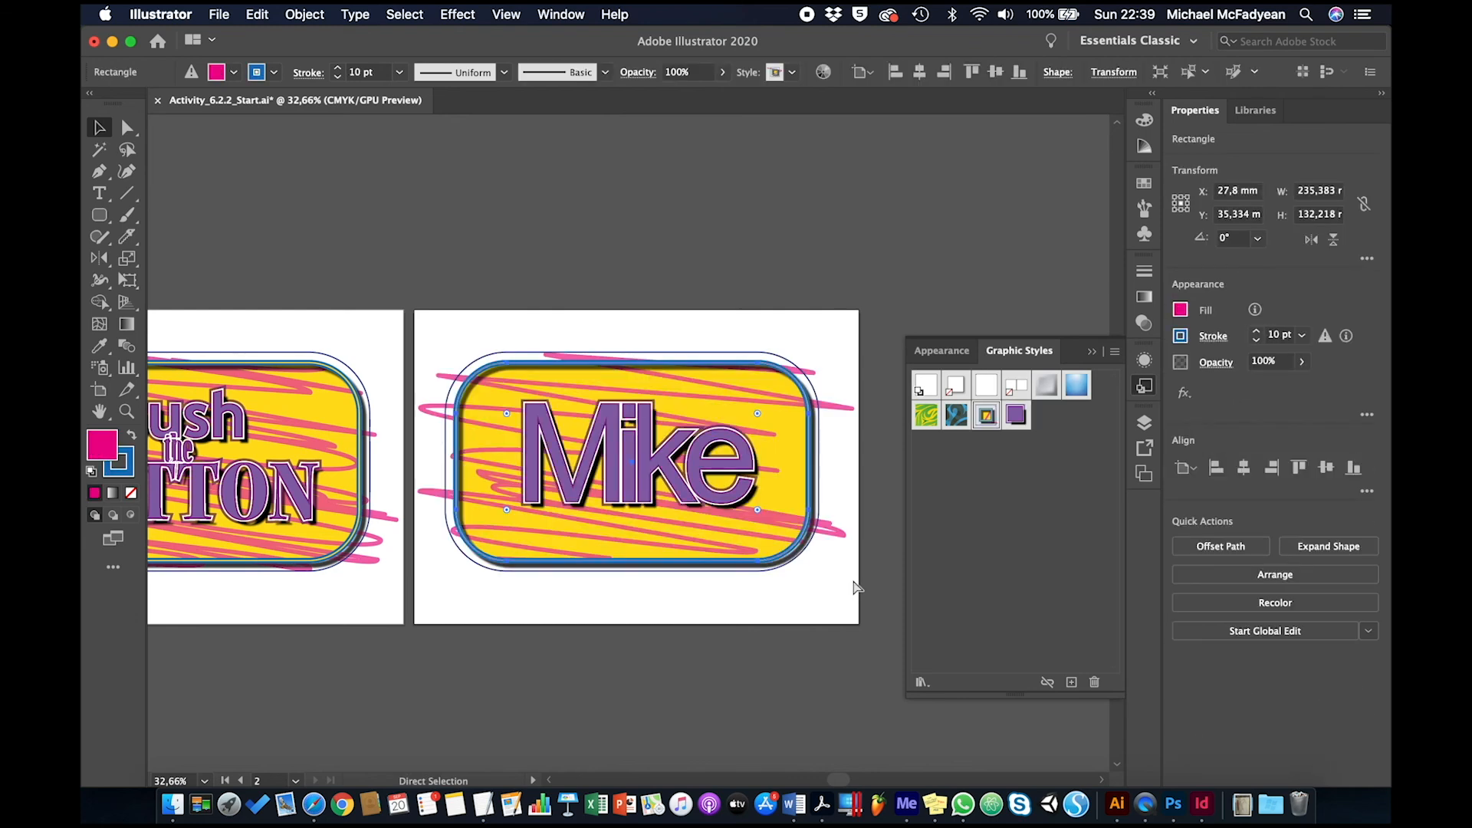
# Collapse the Graphic Styles panel so both artboards can be viewed side by side
pyautogui.hscroll(-5, 857, 587)
pyautogui.scroll(-2, 856, 587)
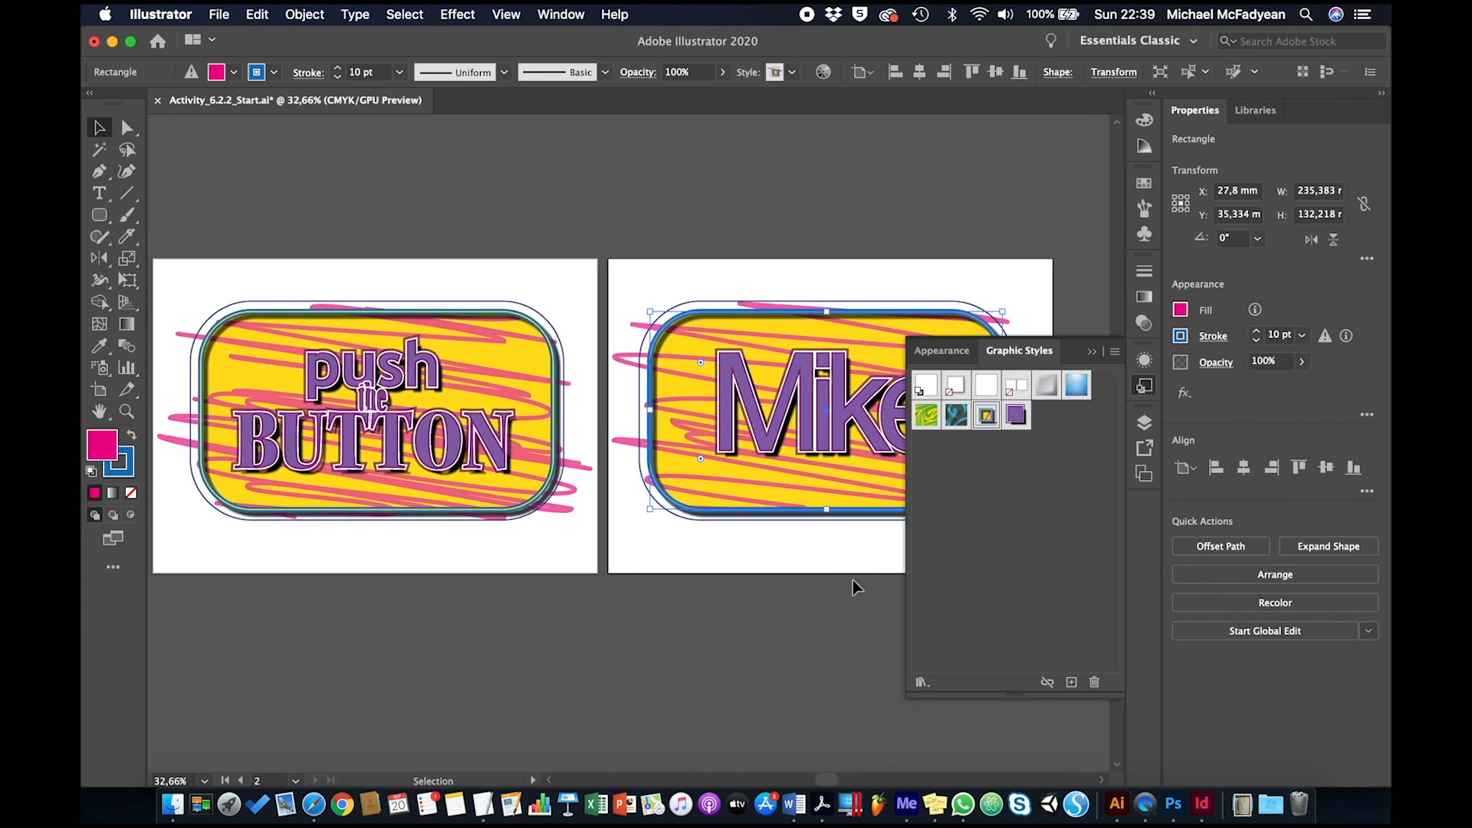
pyautogui.hscroll(-1, 853, 580)
pyautogui.scroll(1, 853, 580)
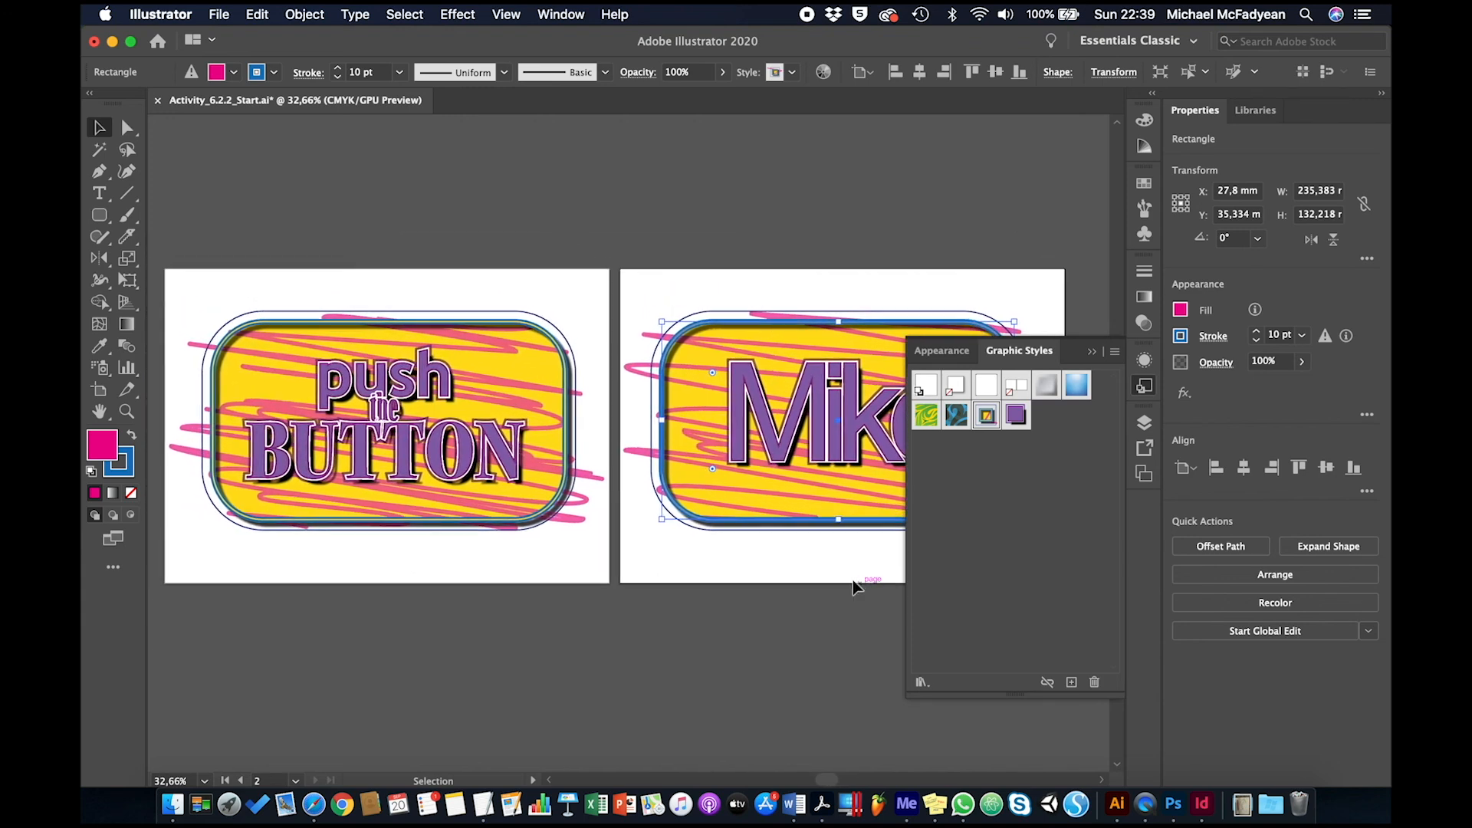
pyautogui.click(1092, 353)
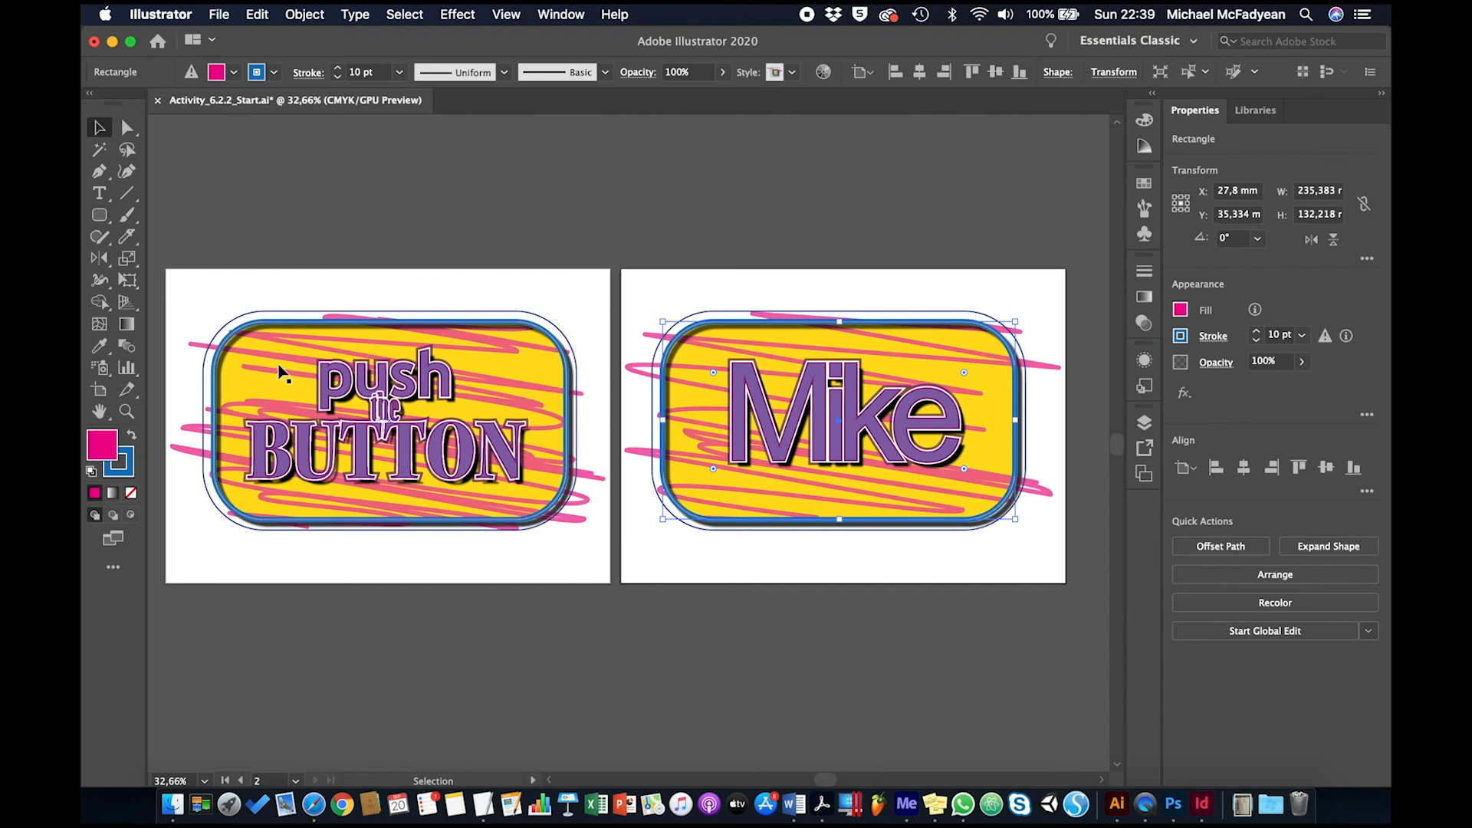
# Compare the styled objects by selecting the first artboard's rounded rectangle and the second artboard's text
pyautogui.click(280, 349)
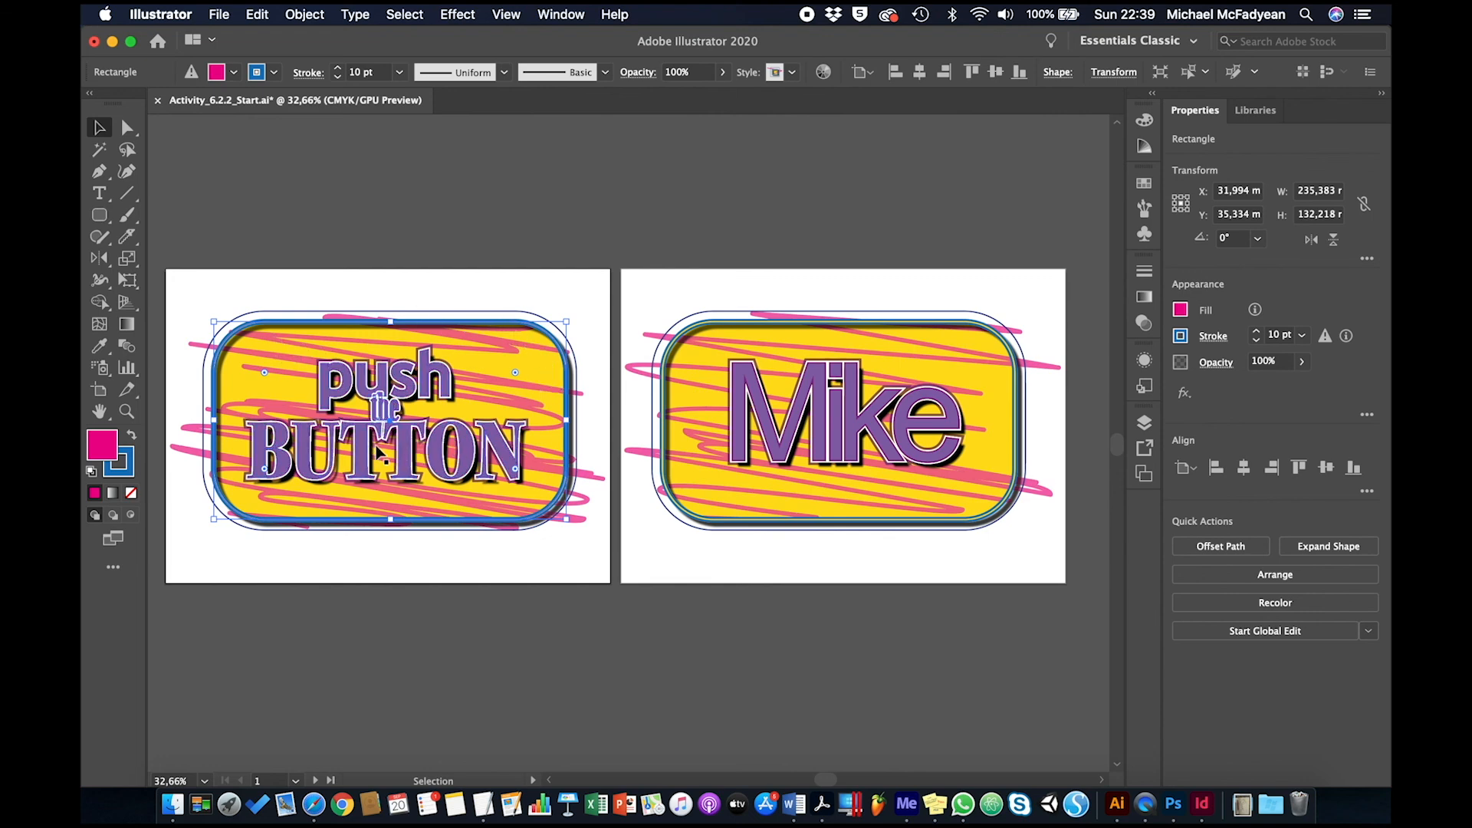
pyautogui.click(770, 556)
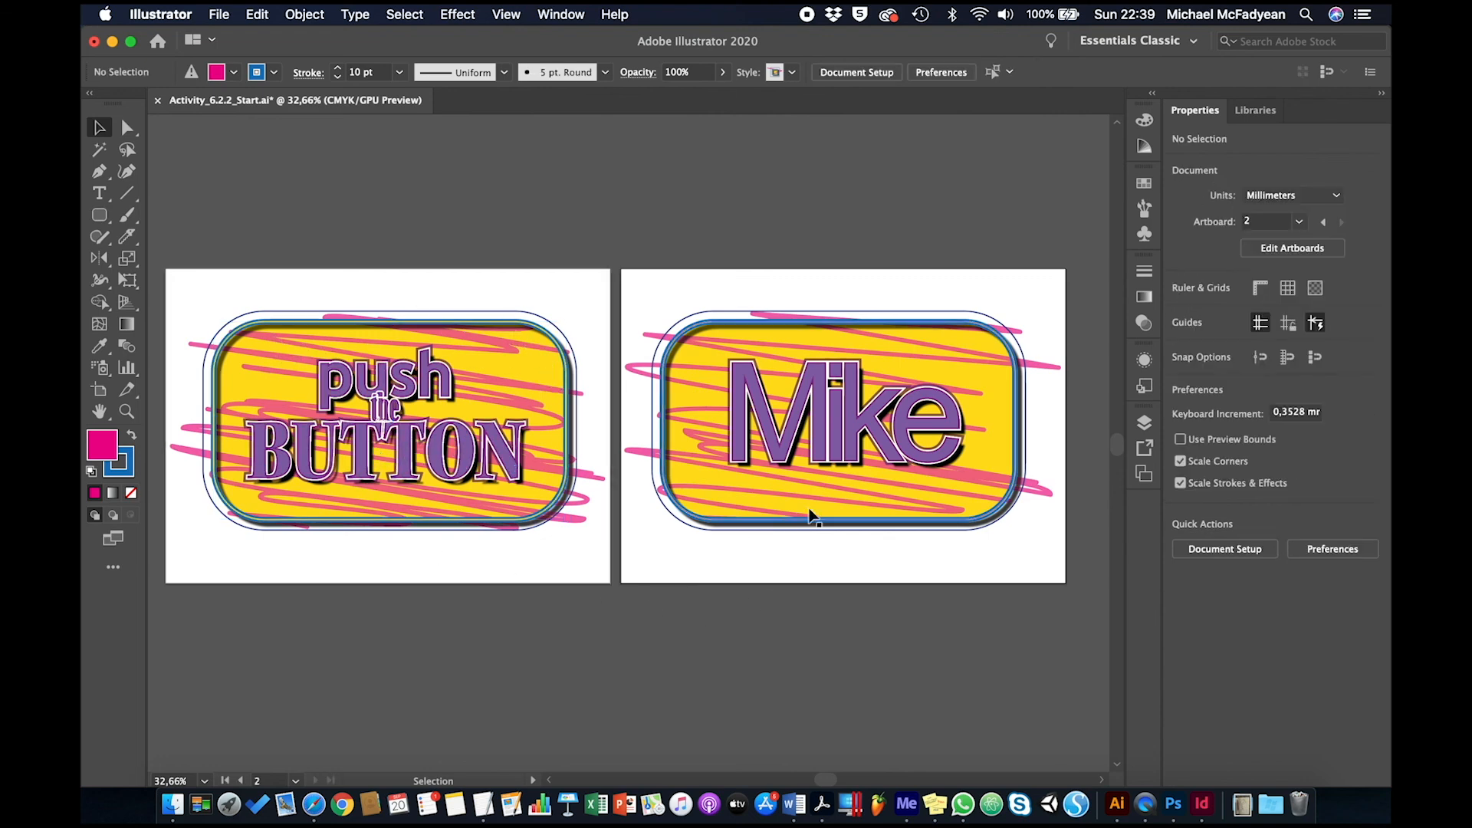
pyautogui.click(786, 444)
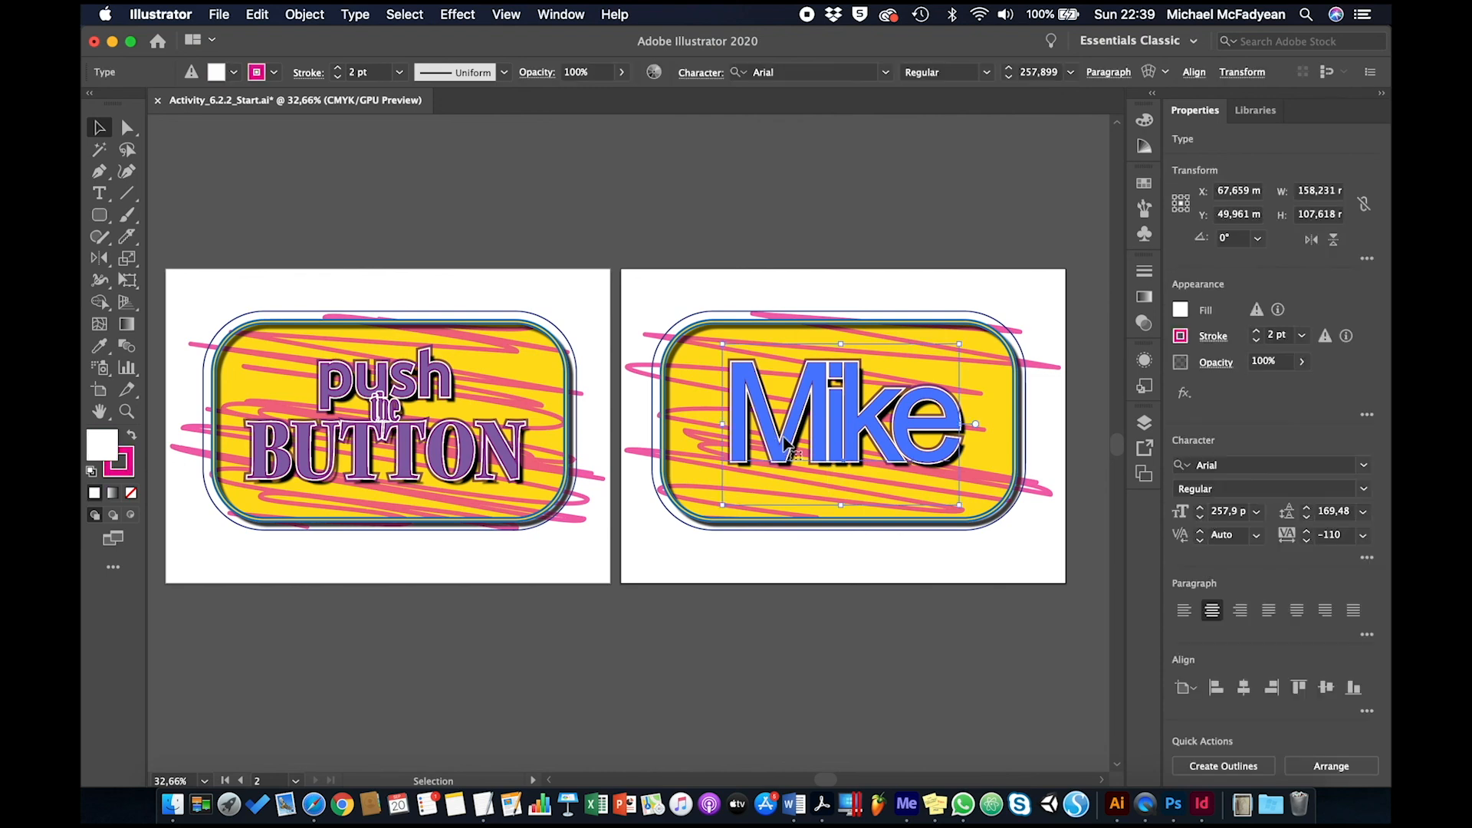